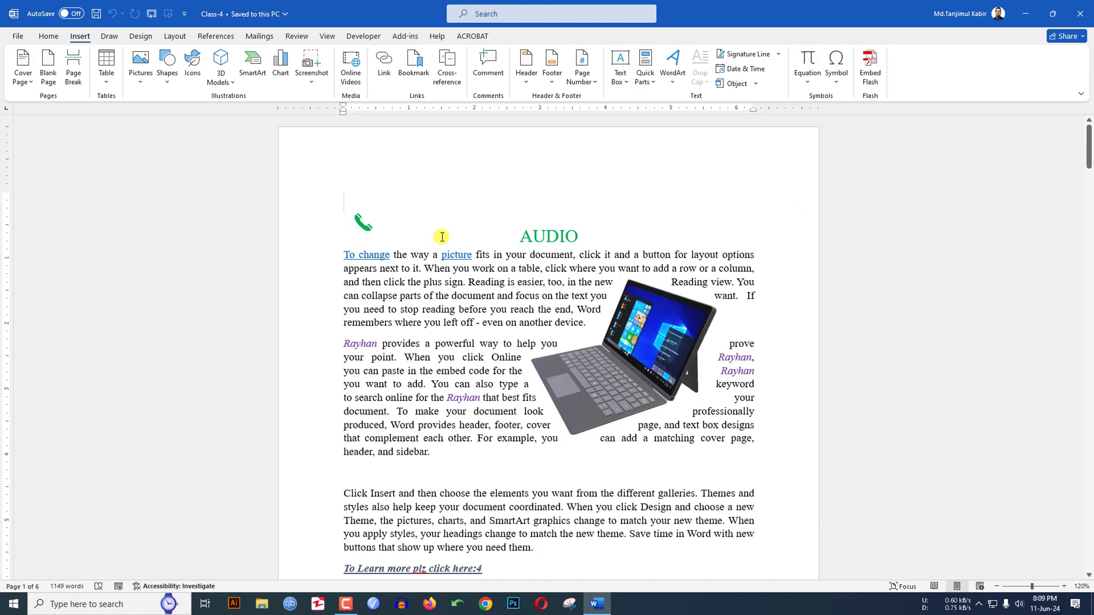
# Step: Create a new blank document and insert the built-in Blank header
pyautogui.hotkey('ctrl', 'n')
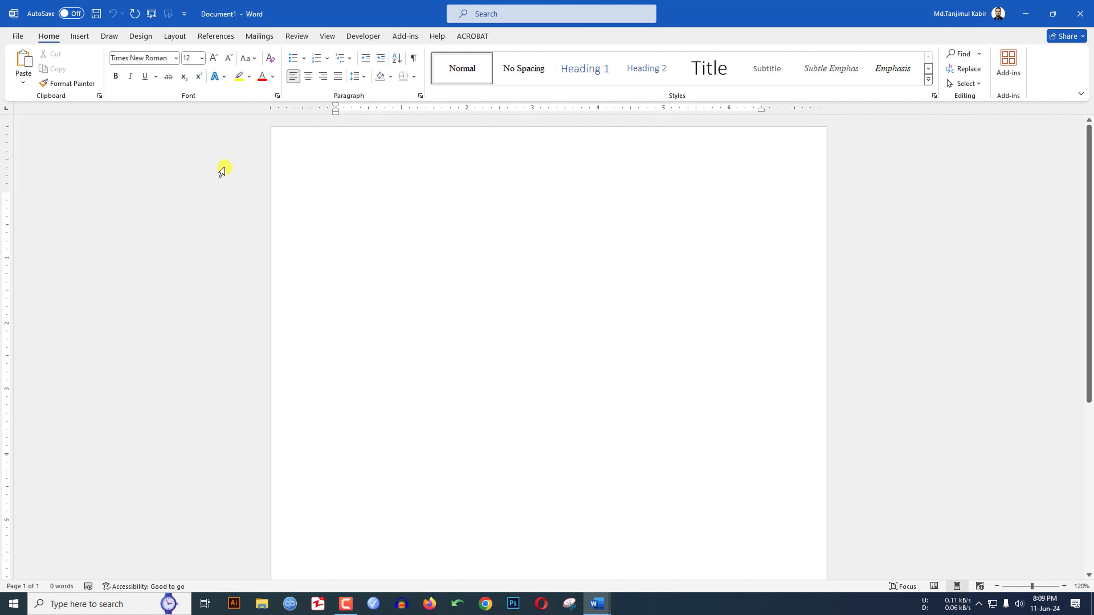
pyautogui.click(82, 37)
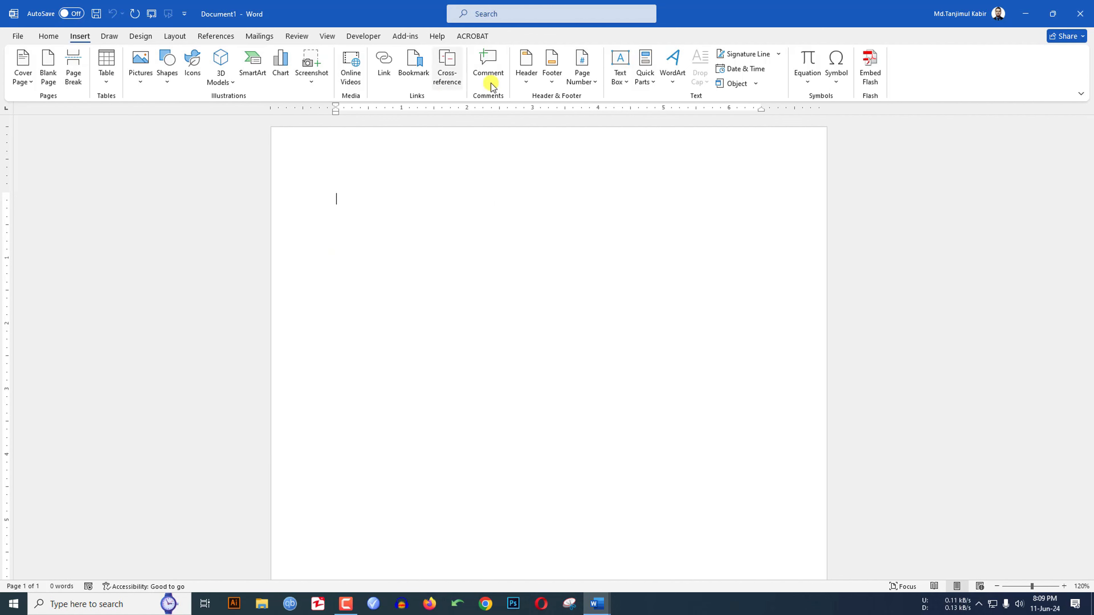
pyautogui.click(527, 84)
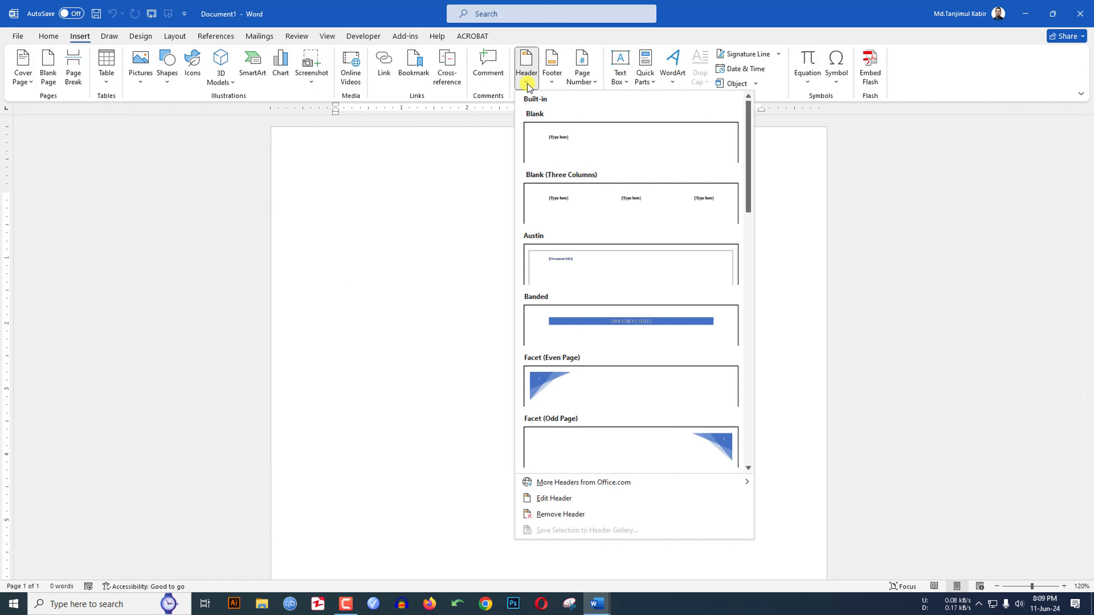
pyautogui.click(578, 145)
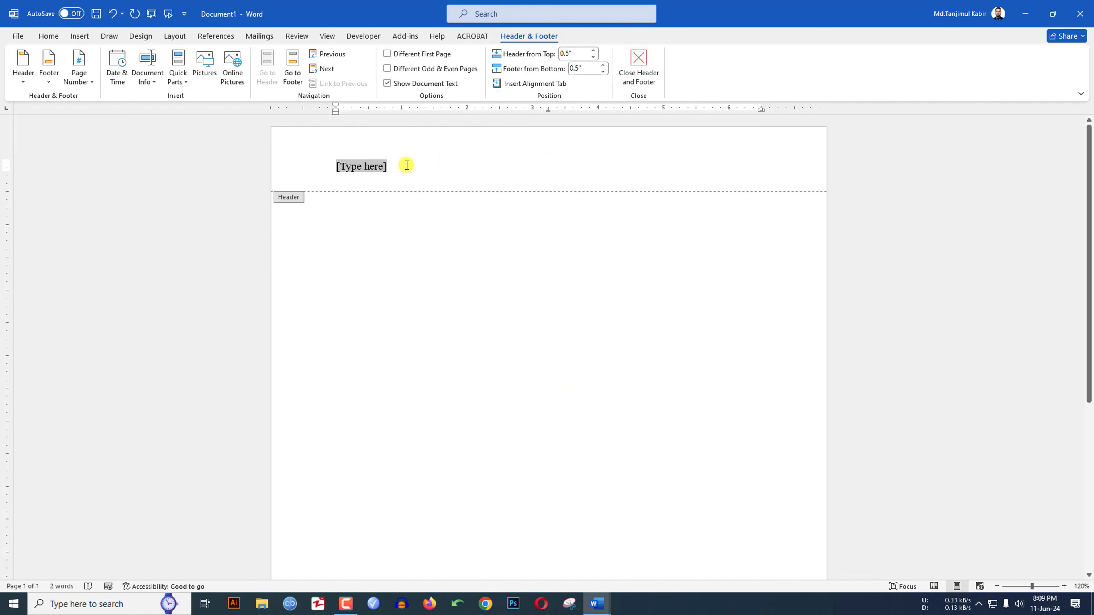
# Step: Fill the header with three lines: "Rayhan Tanjim and Company", "Dhaka Bangladesh" and "Address: falt."
pyautogui.write('Rayhan Tanjim and Company')
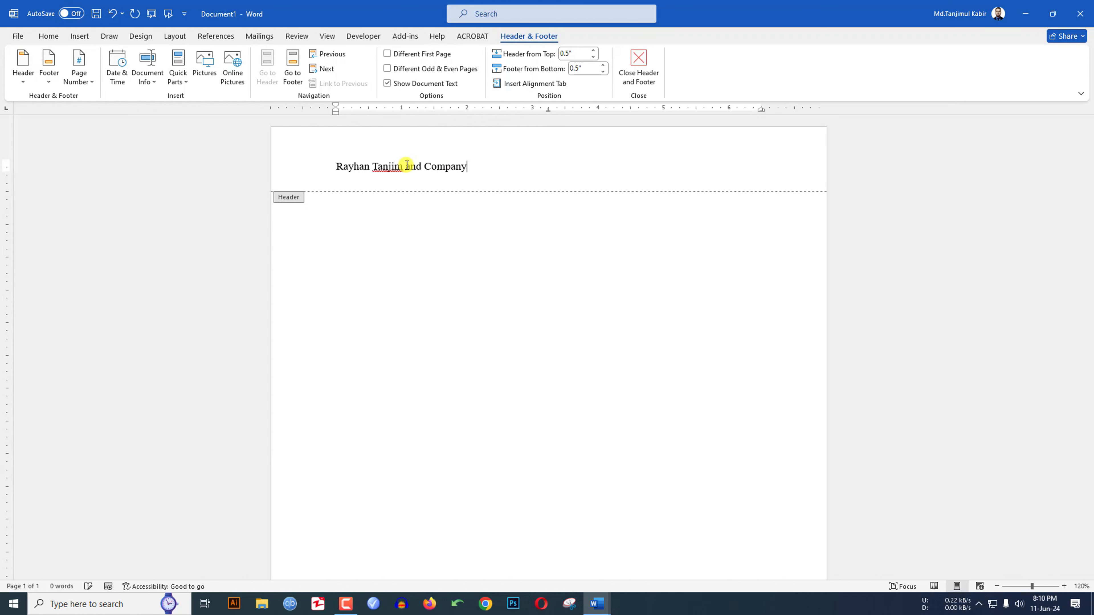
pyautogui.press('Return')
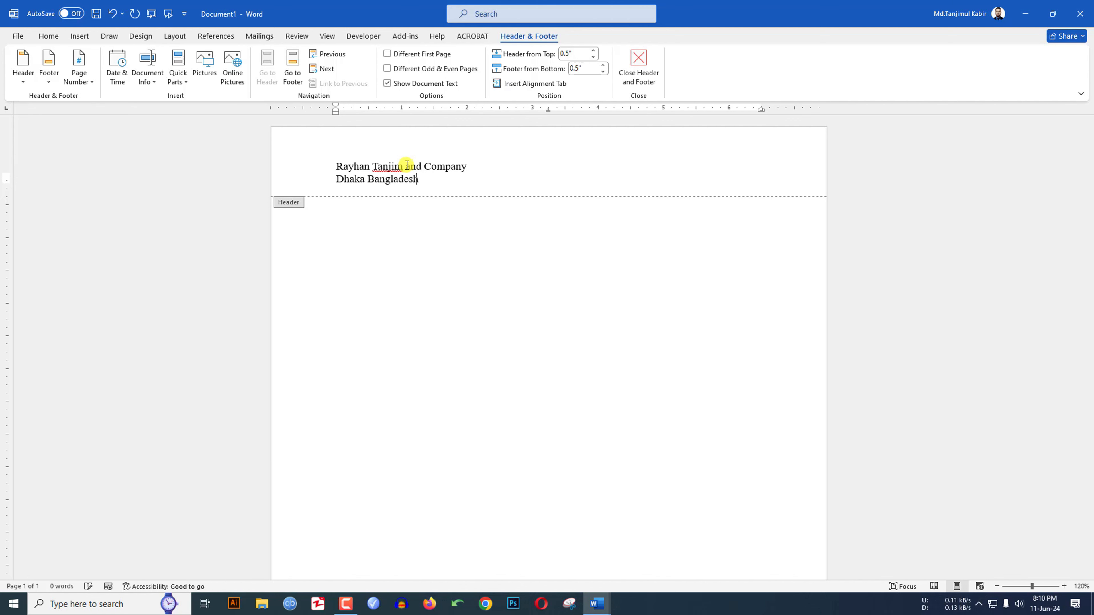
pyautogui.press('Return')
pyautogui.write('addres')
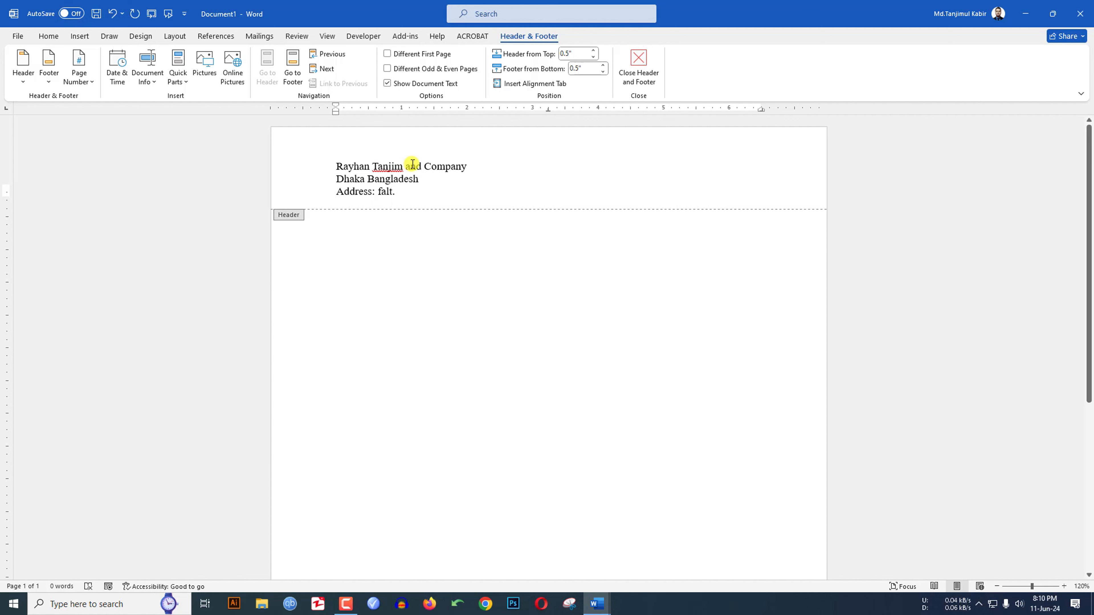
# Step: Center all three header lines and enlarge their font size to 18
pyautogui.moveTo(401, 191); pyautogui.dragTo(336, 165)
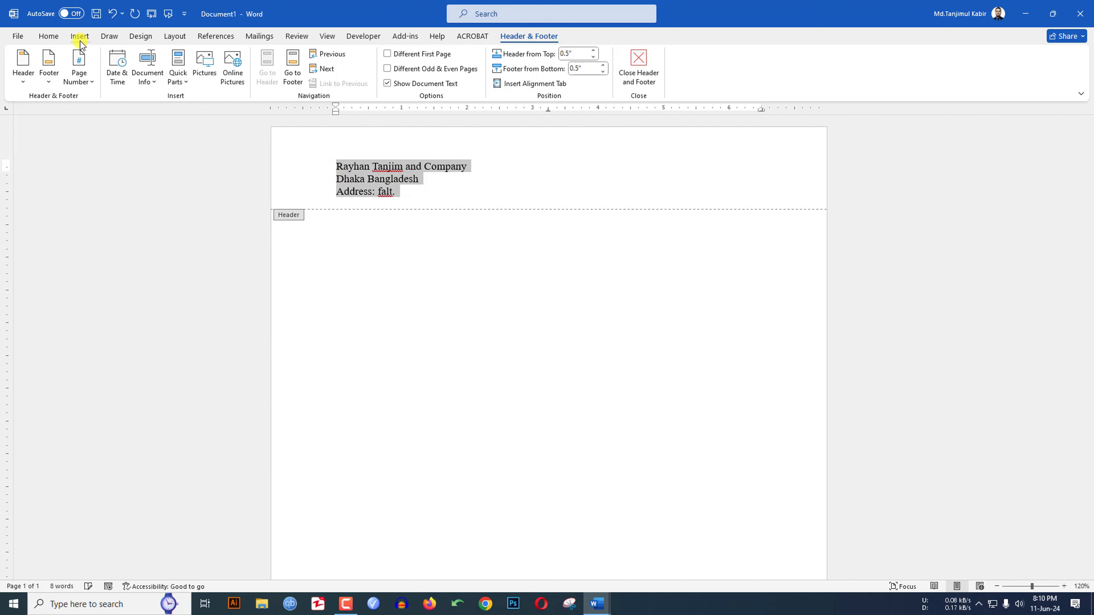
pyautogui.click(48, 35)
pyautogui.click(310, 78)
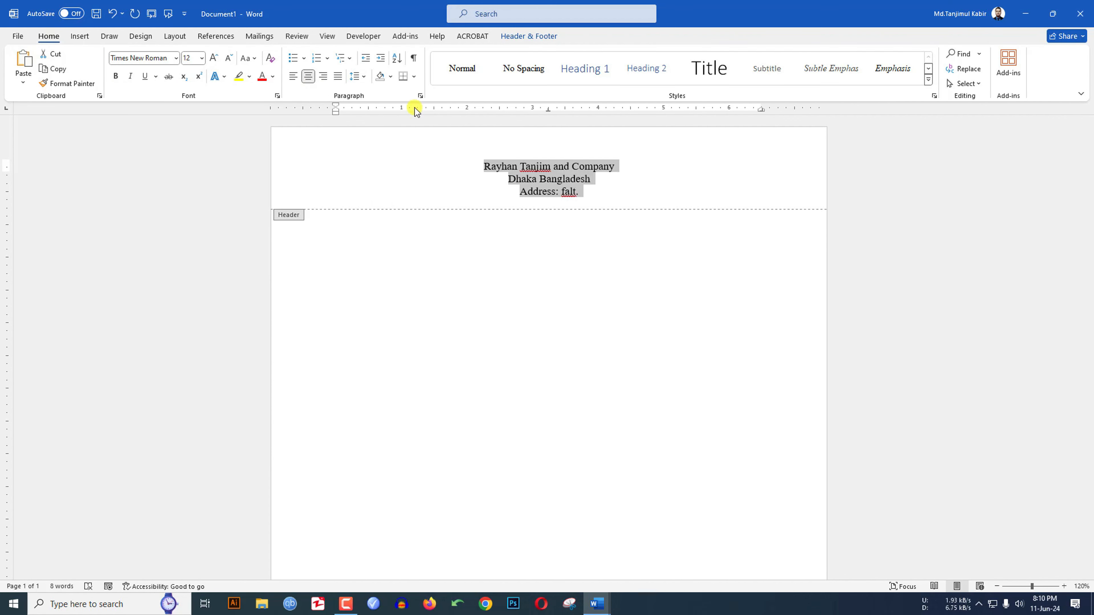
pyautogui.click(214, 58)
pyautogui.click(215, 58)
pyautogui.click(215, 58)
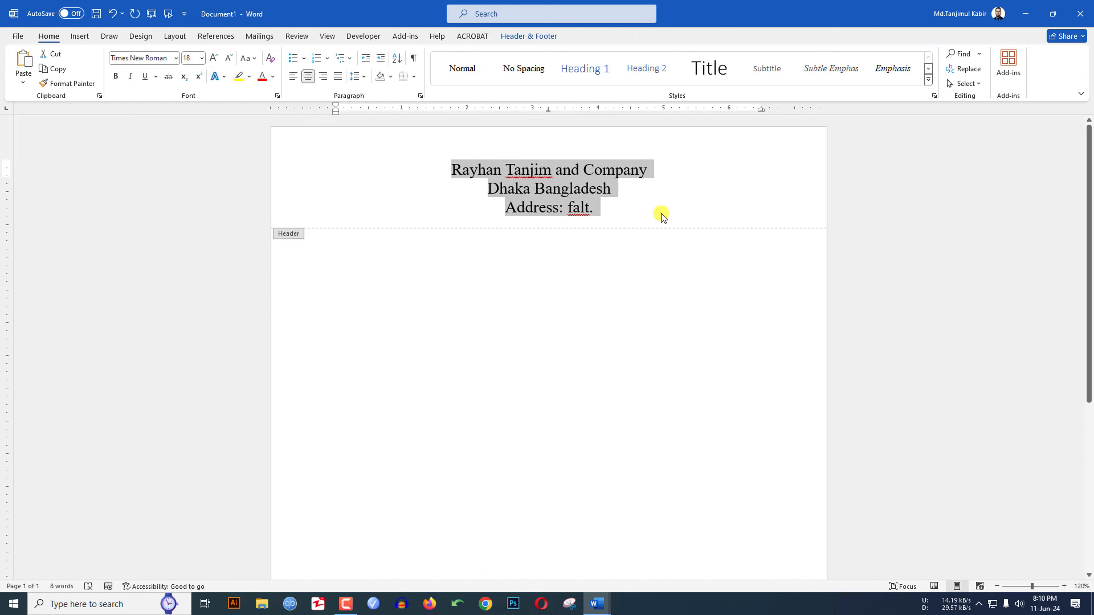
pyautogui.click(589, 208)
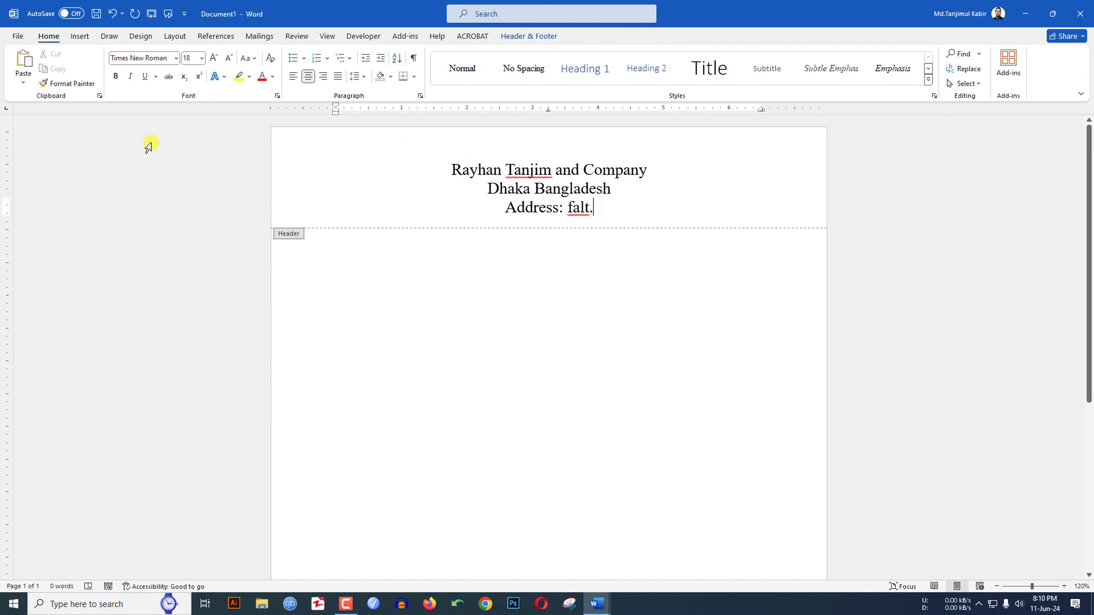
# Step: Draw a horizontal straight line about 8.47" wide below the header text, spanning the full page width
pyautogui.click(79, 37)
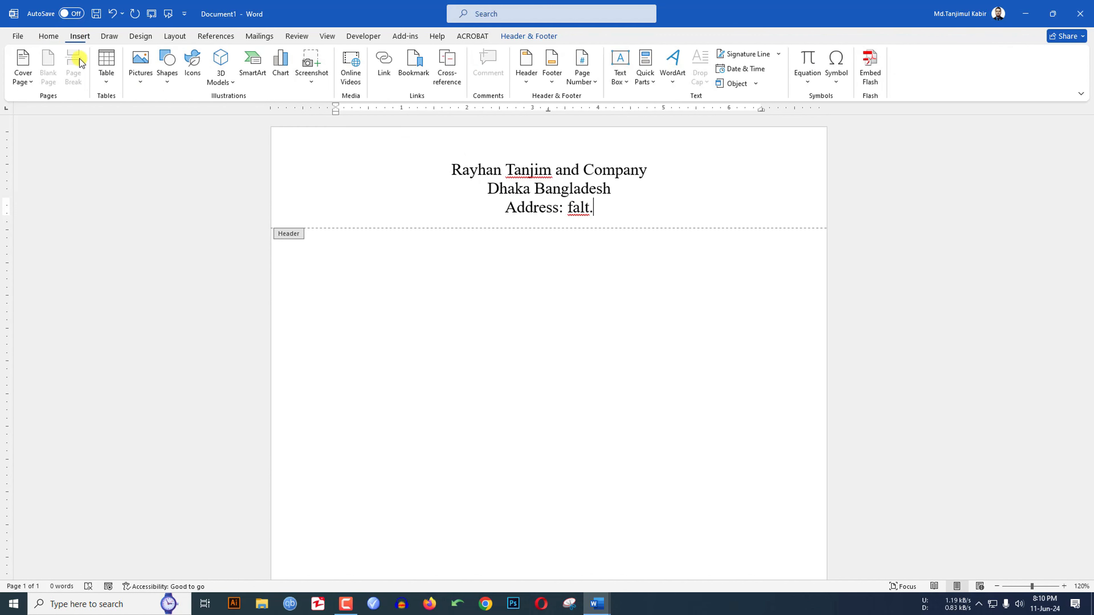
pyautogui.click(173, 88)
pyautogui.click(174, 113)
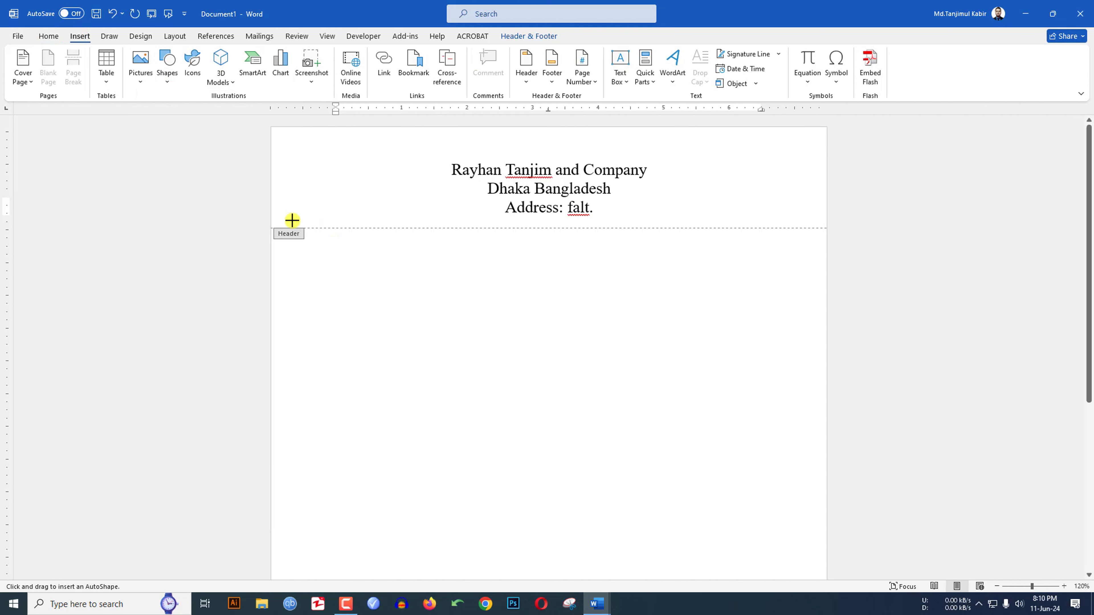
pyautogui.moveTo(271, 223); pyautogui.dragTo(828, 222)
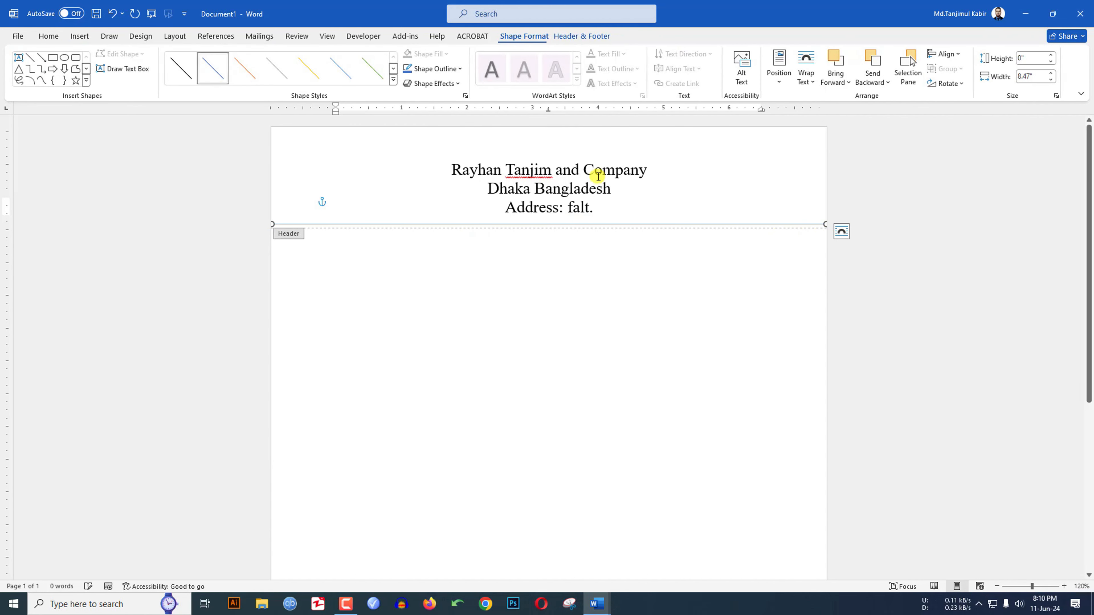
# Step: Give the line under the header text a thicker outline weight and return to the document body
pyautogui.click(447, 73)
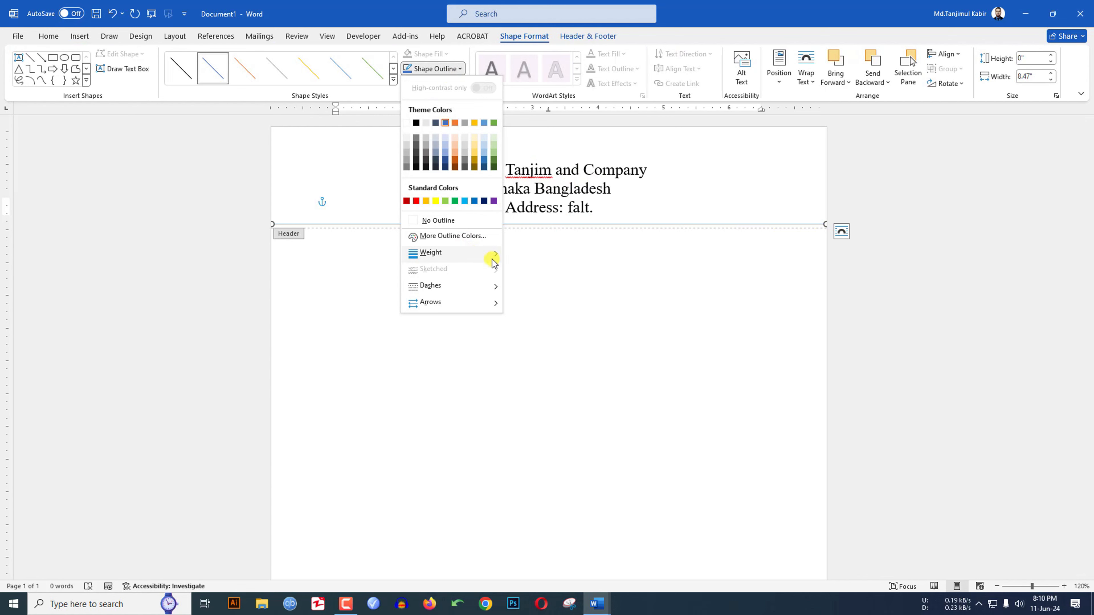
pyautogui.moveTo(490, 253)
pyautogui.click(550, 344)
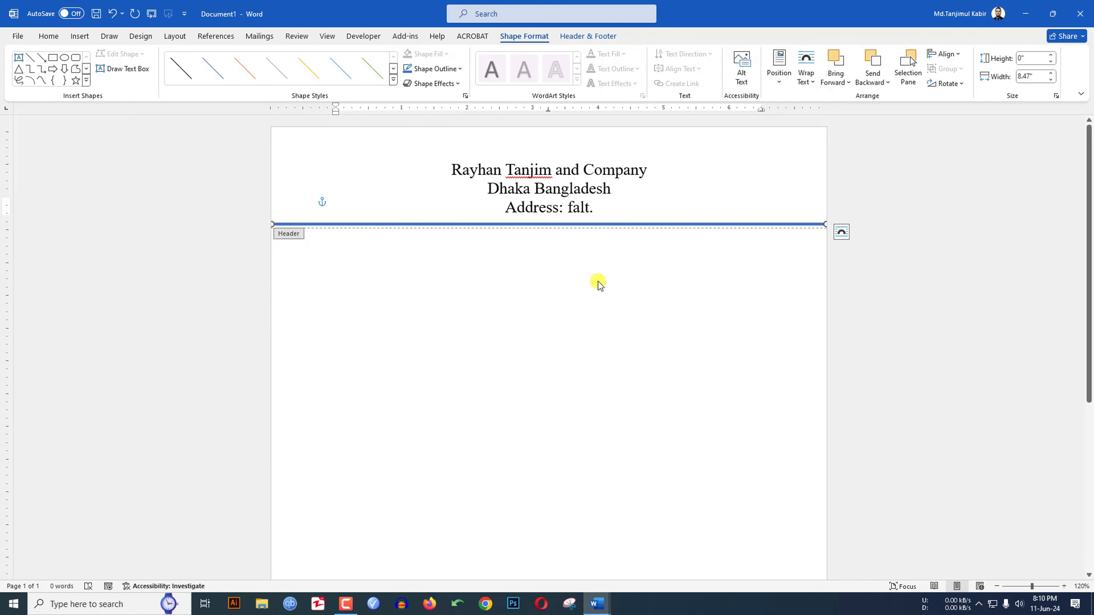
pyautogui.doubleClick(480, 269)
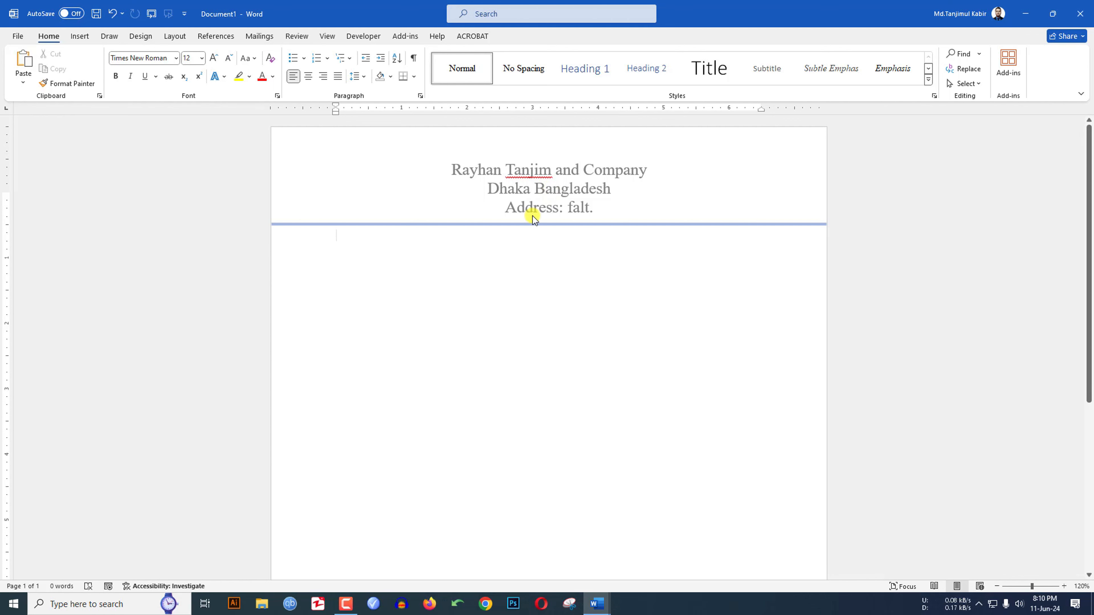
# Step: Insert page breaks to extend the document to three pages and check the header on the added pages
pyautogui.scroll(-2, 443, 349)
pyautogui.scroll(2, 435, 337)
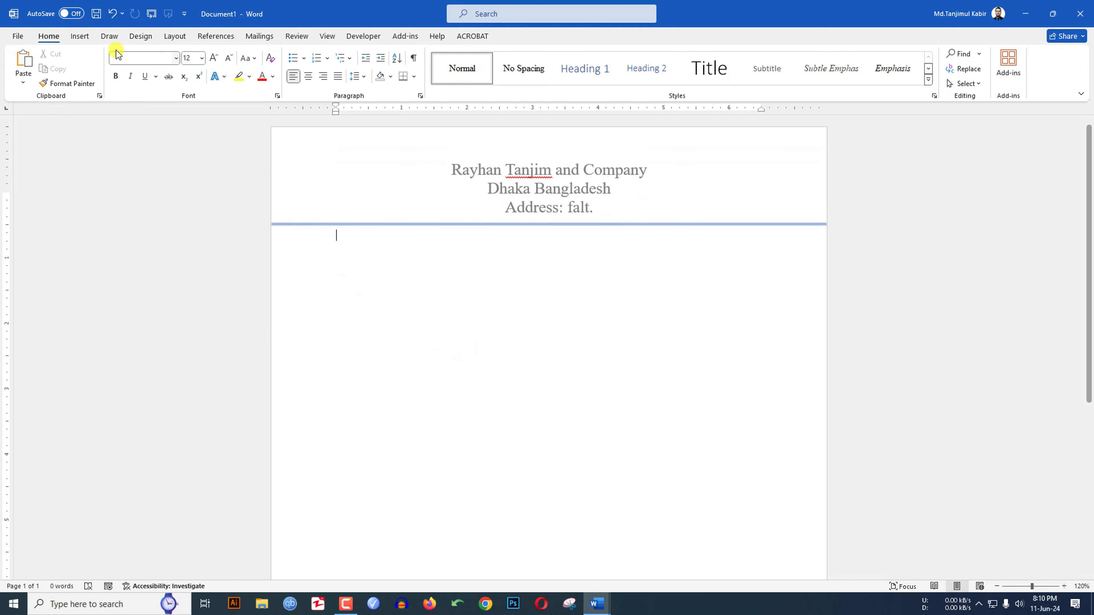
pyautogui.click(78, 35)
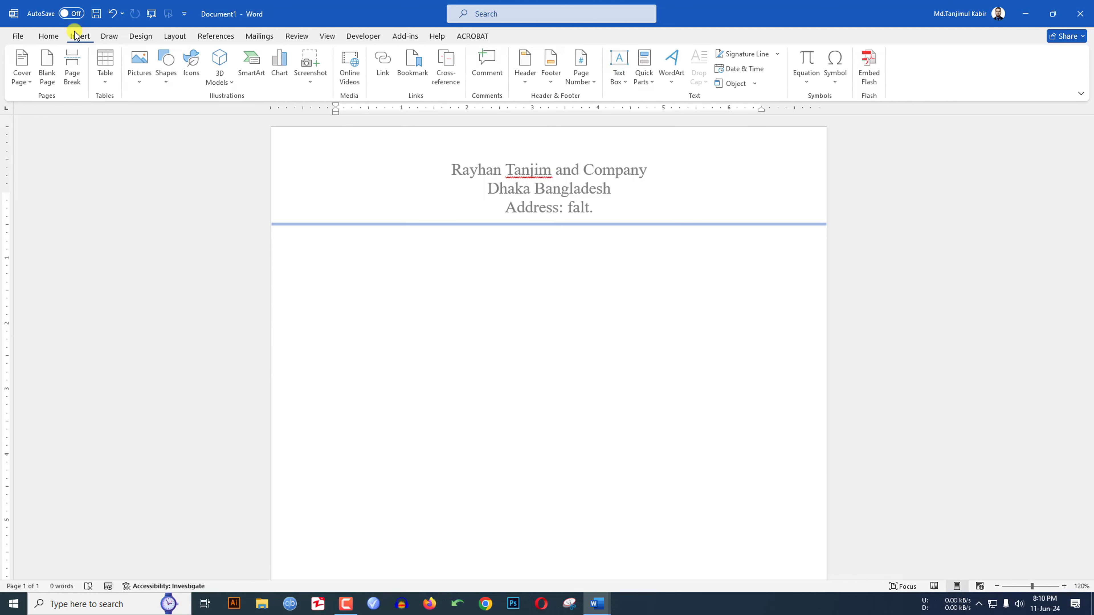
pyautogui.click(73, 77)
pyautogui.scroll(-3, 452, 330)
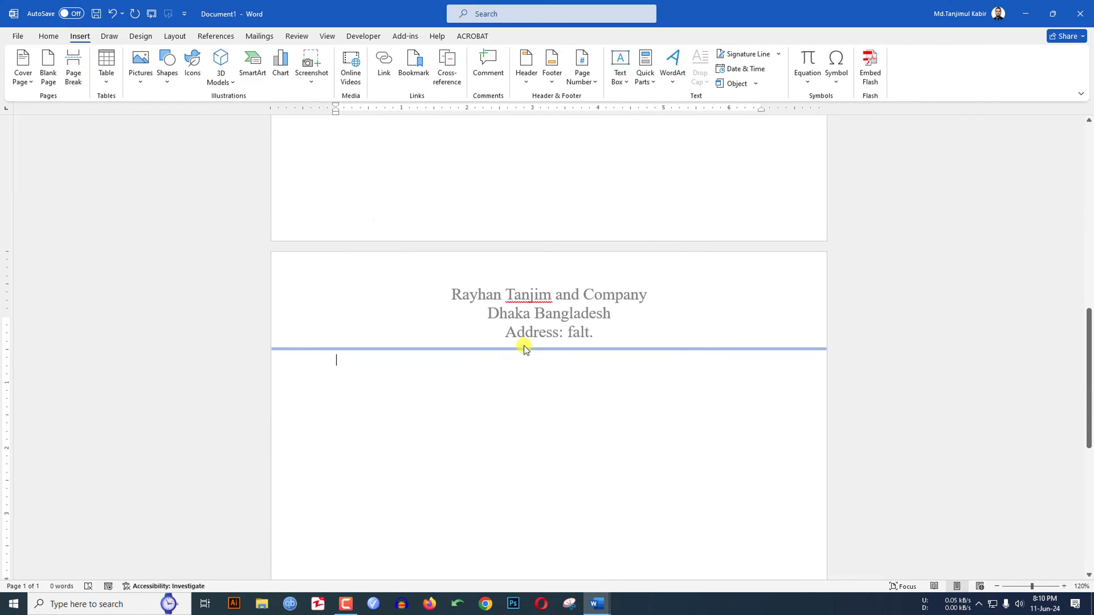
pyautogui.scroll(3, 459, 372)
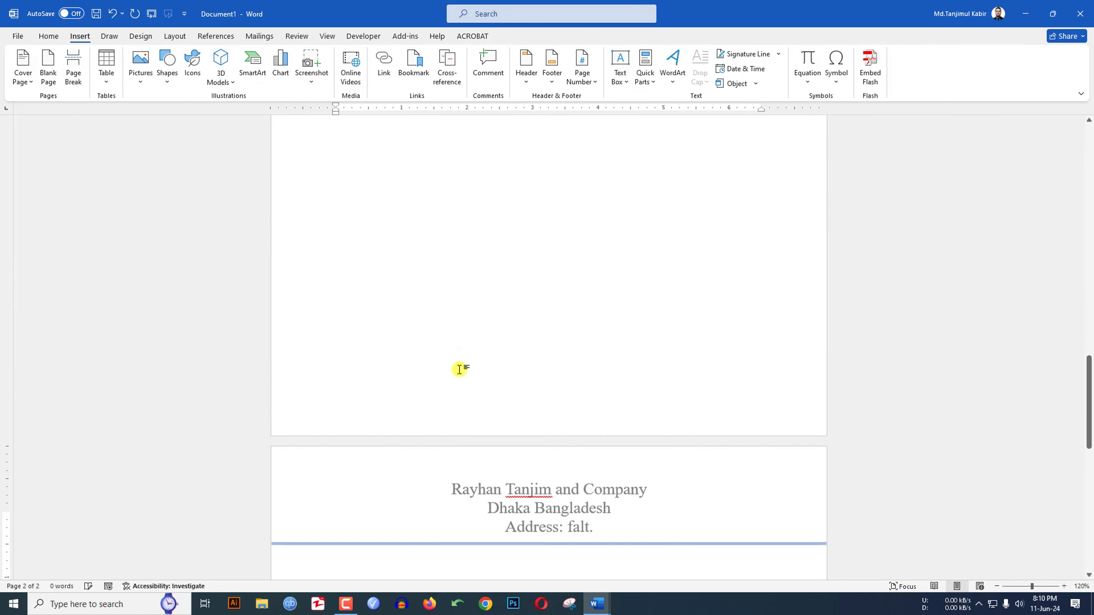
pyautogui.scroll(-3, 581, 361)
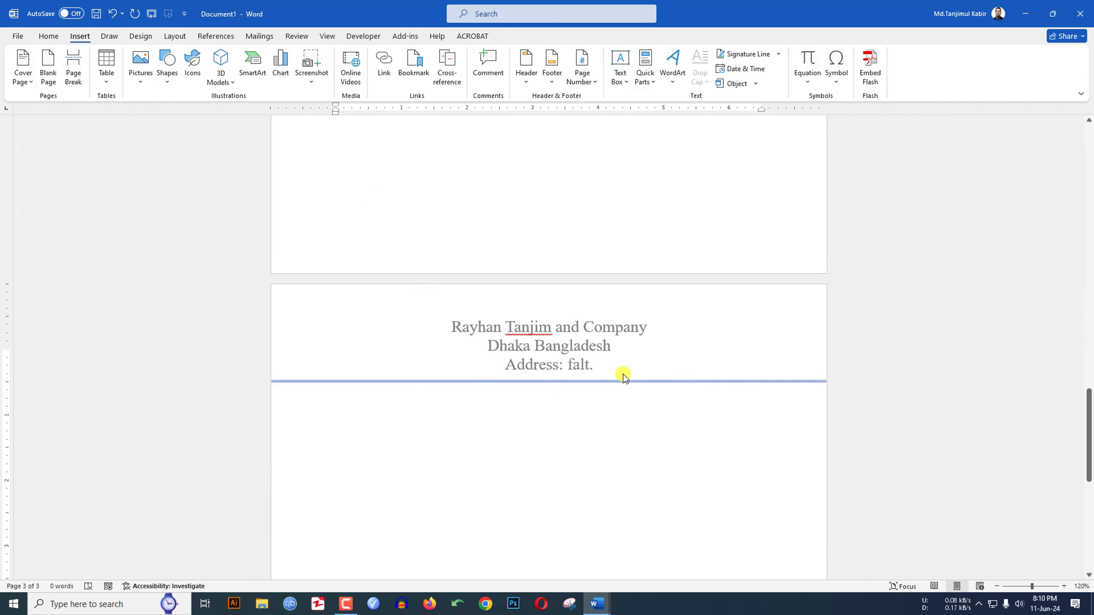
pyautogui.scroll(20, 495, 379)
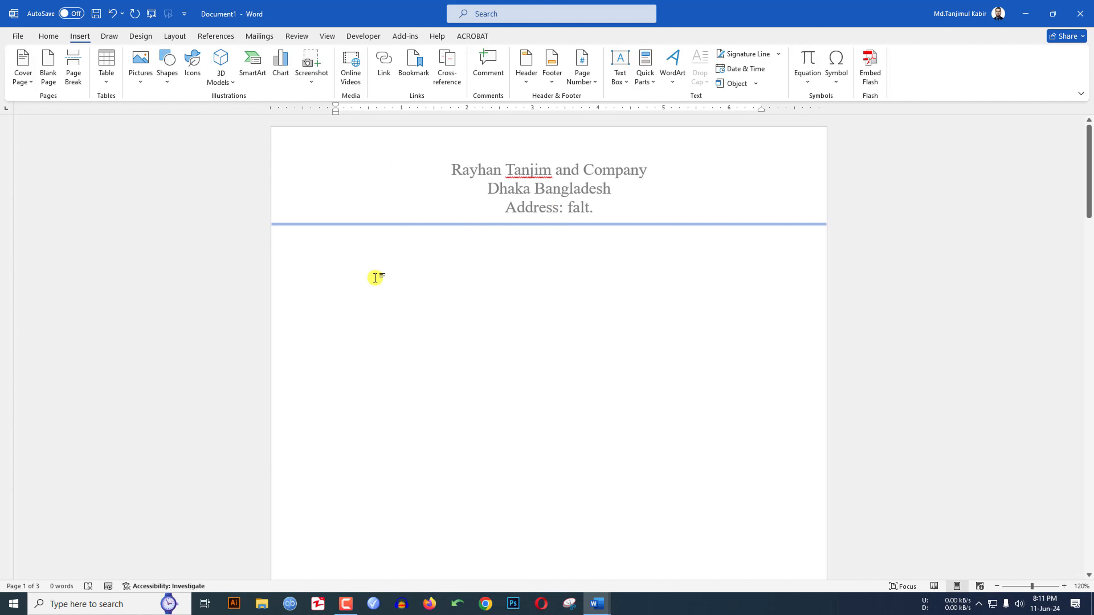
# Step: Open the header for editing, close it again and look through the pages
pyautogui.click(348, 270)
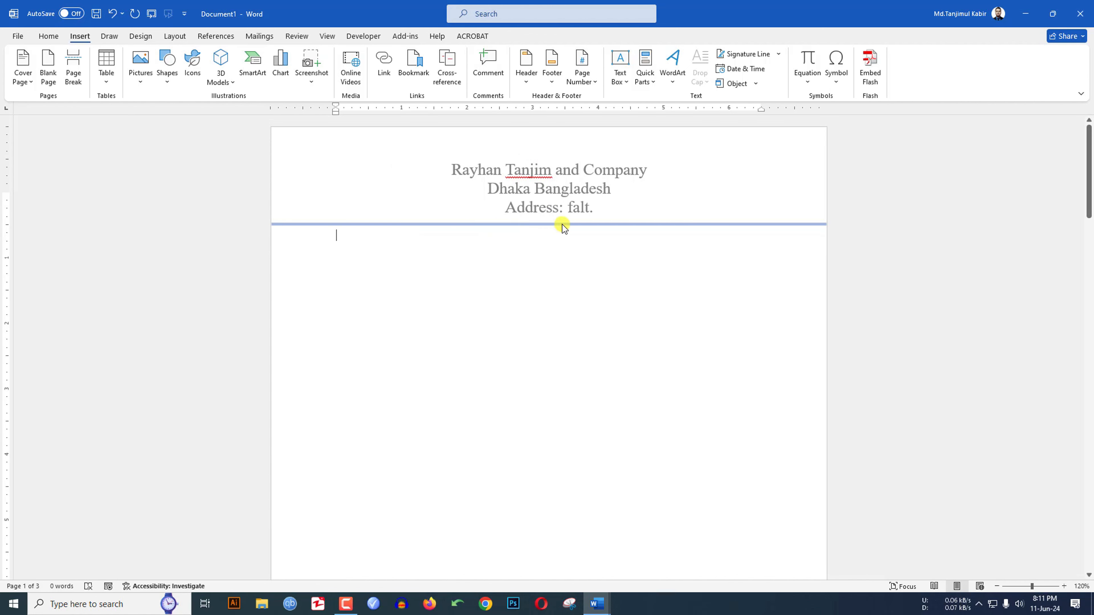
pyautogui.doubleClick(452, 197)
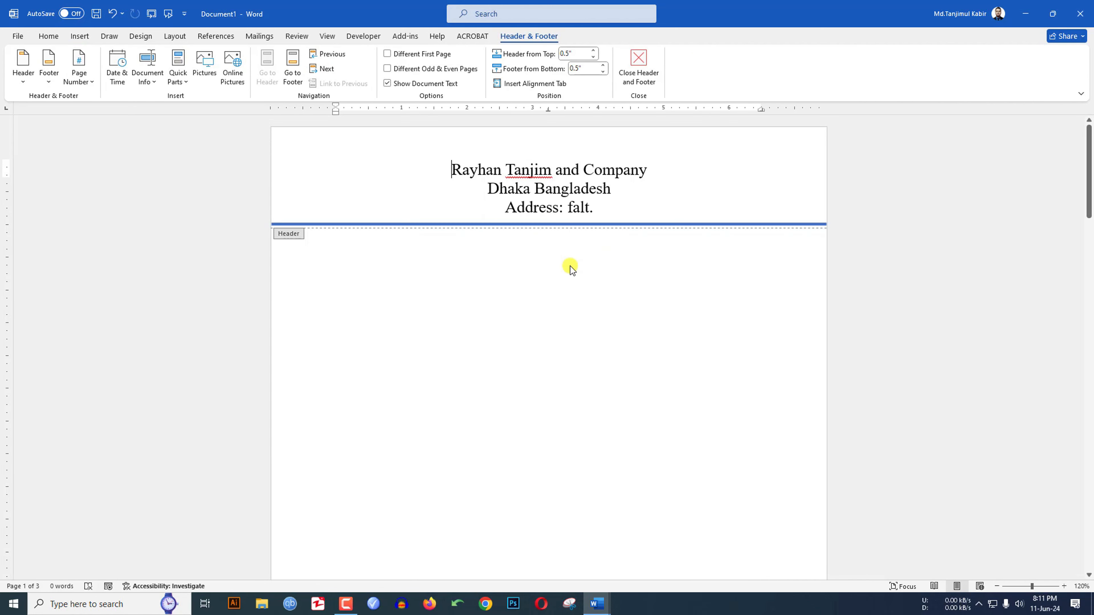
pyautogui.click(638, 71)
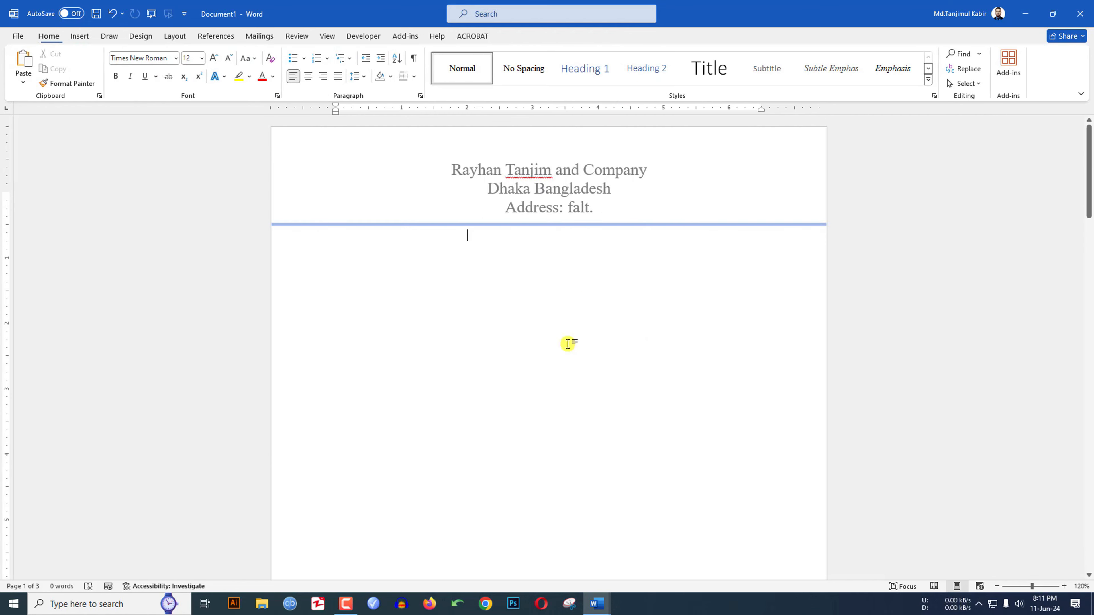
pyautogui.scroll(-10, 567, 343)
pyautogui.scroll(10, 559, 359)
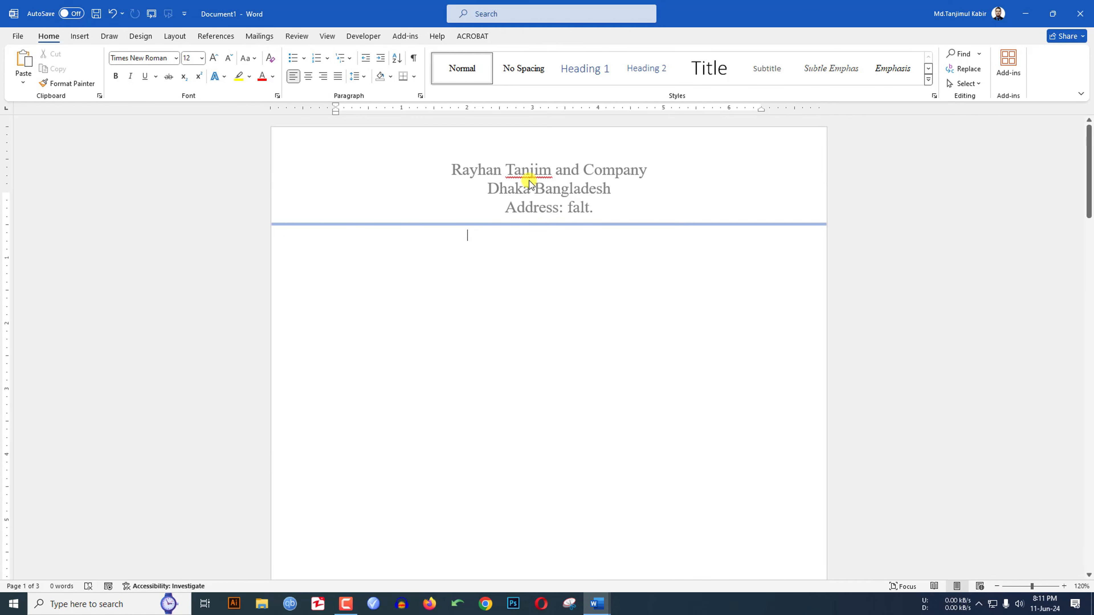
# Step: Delete the header's text and line, close the header, and undo the deletion
pyautogui.doubleClick(529, 183)
pyautogui.moveTo(599, 204); pyautogui.dragTo(442, 154)
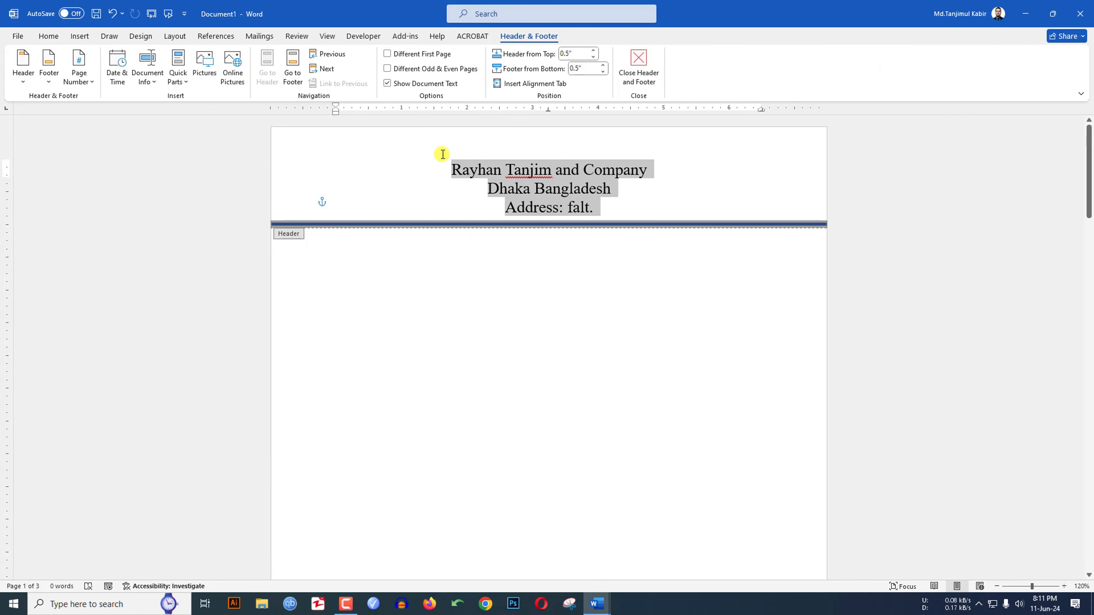
pyautogui.press('Delete')
pyautogui.click(639, 68)
pyautogui.hotkey('ctrl', 'z')
# Step: Reopen the header area, switch to the footer and insert an Accent Bar 2 page number at the bottom of the page
pyautogui.doubleClick(421, 199)
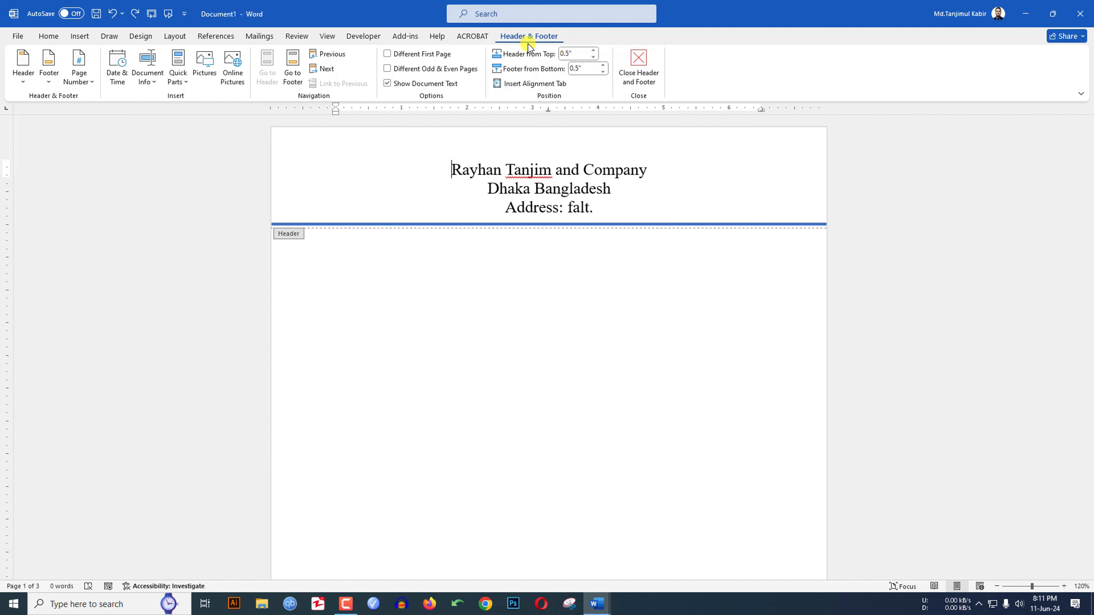
pyautogui.scroll(-10, 417, 264)
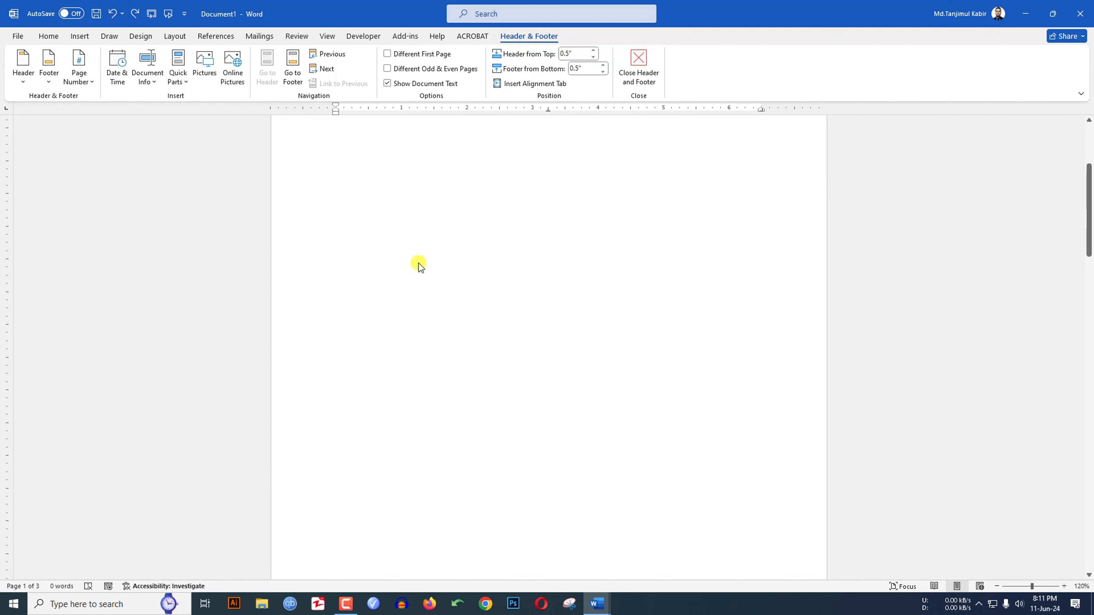
pyautogui.scroll(5, 317, 261)
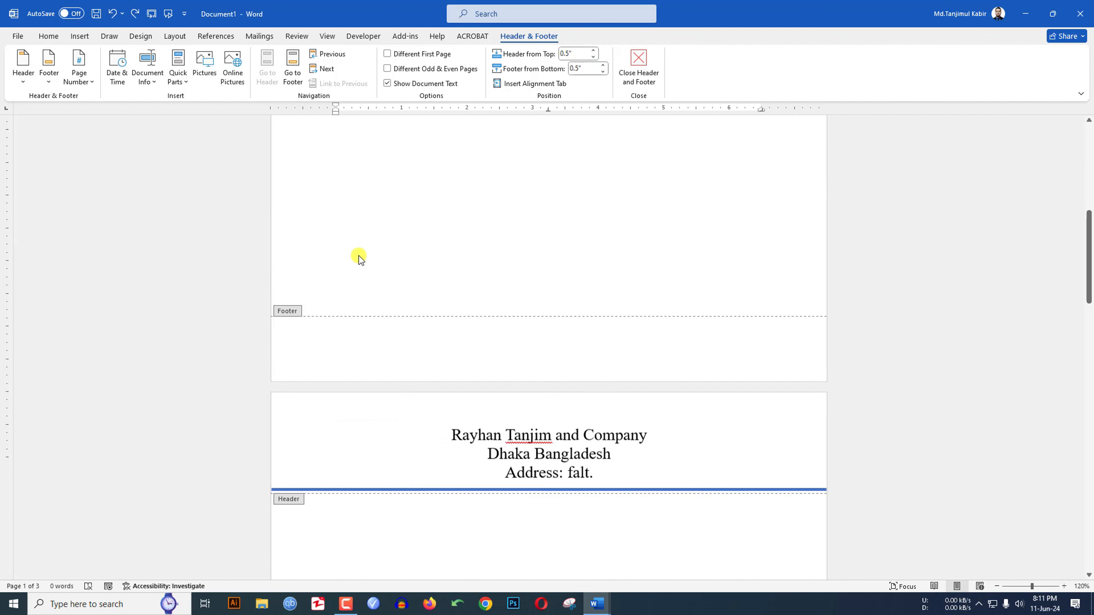
pyautogui.click(293, 72)
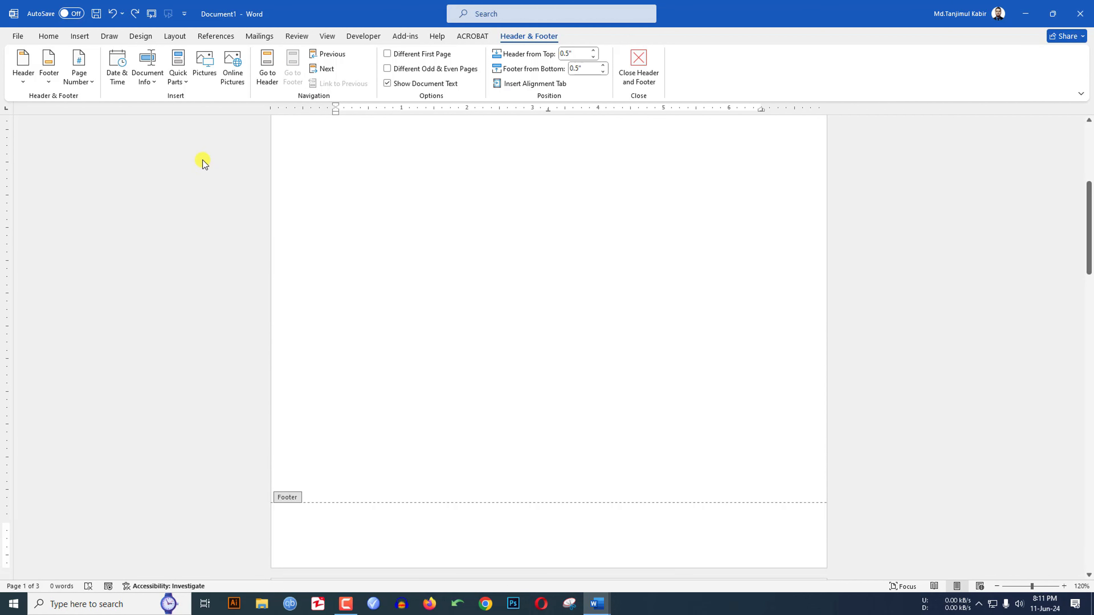
pyautogui.click(88, 83)
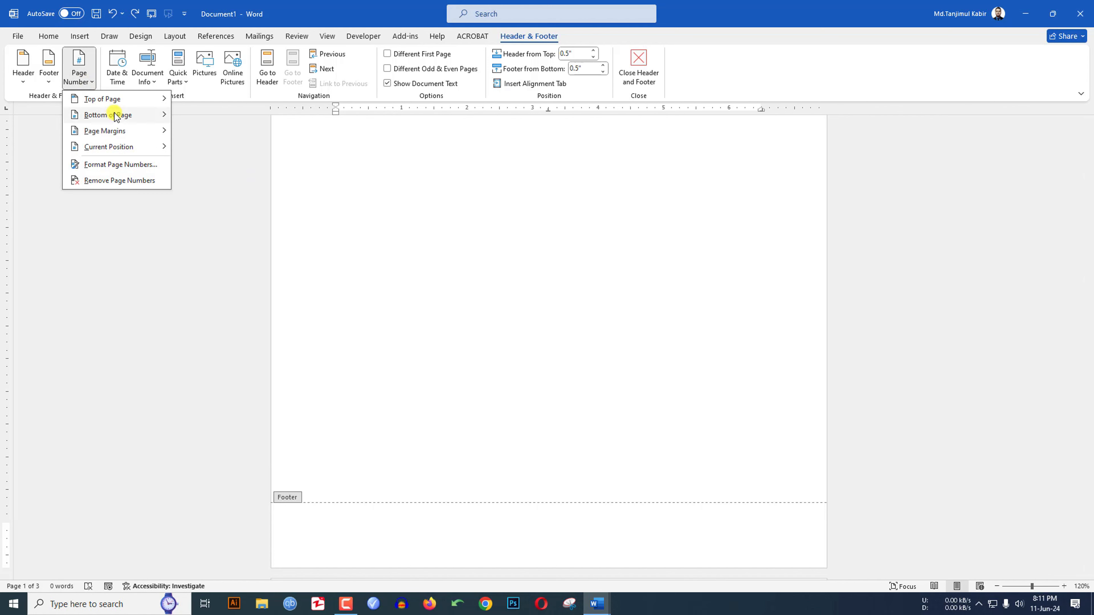
pyautogui.moveTo(113, 114)
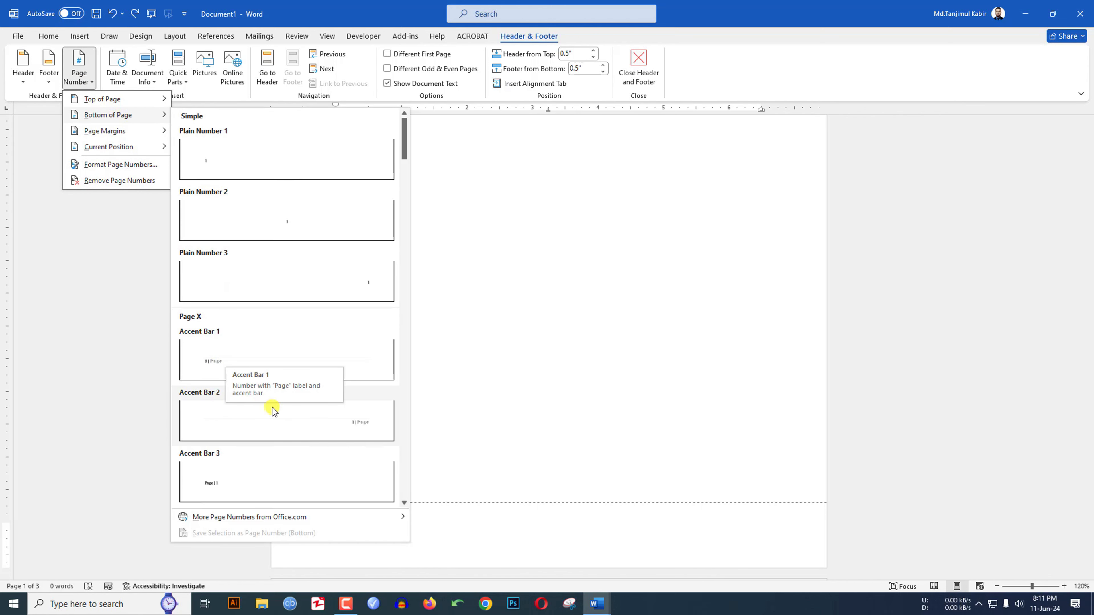
pyautogui.click(315, 412)
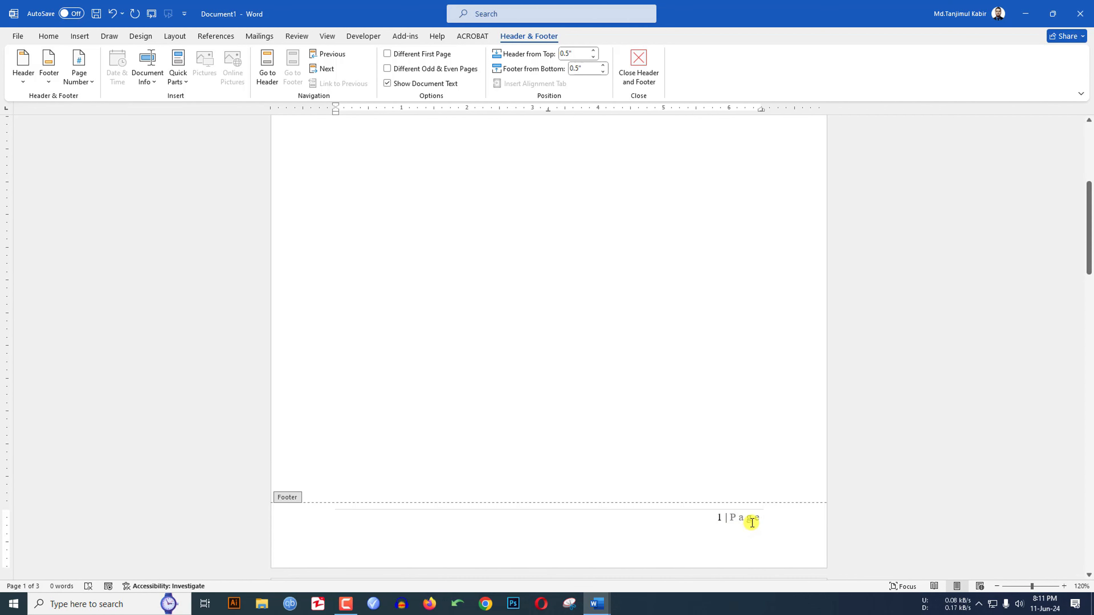
# Step: Close the footer and look through all three pages to check the header and page numbers
pyautogui.doubleClick(617, 318)
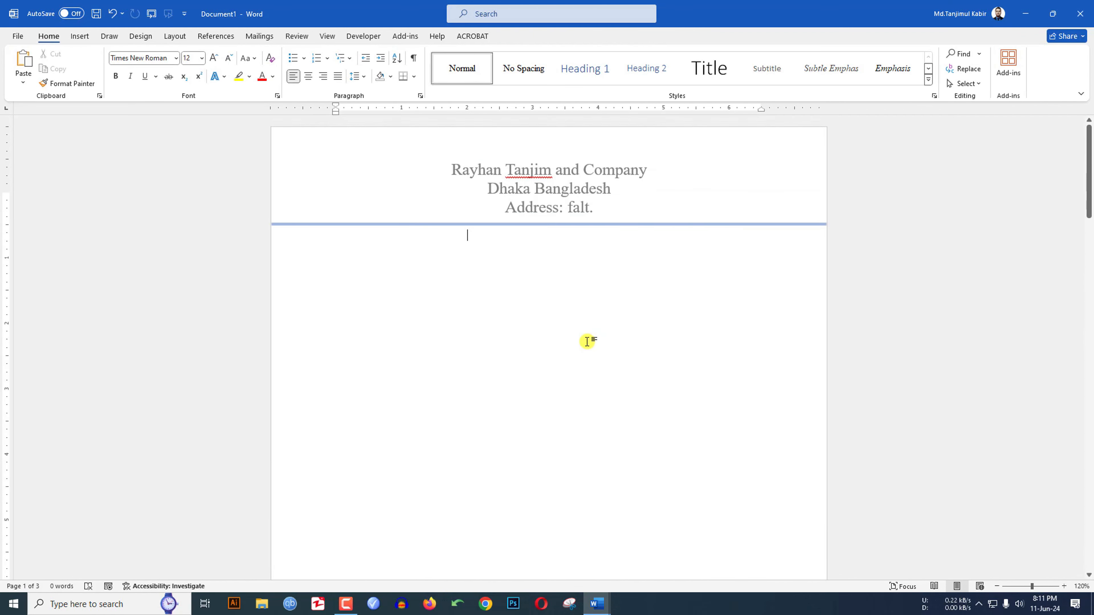
pyautogui.scroll(-20, 587, 341)
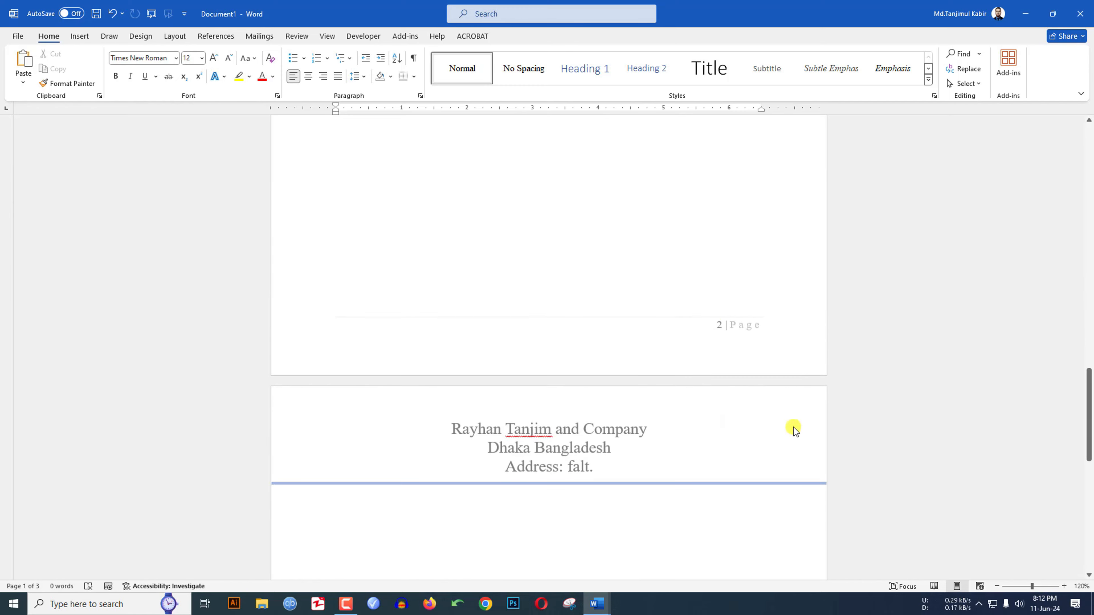
pyautogui.scroll(-12, 759, 403)
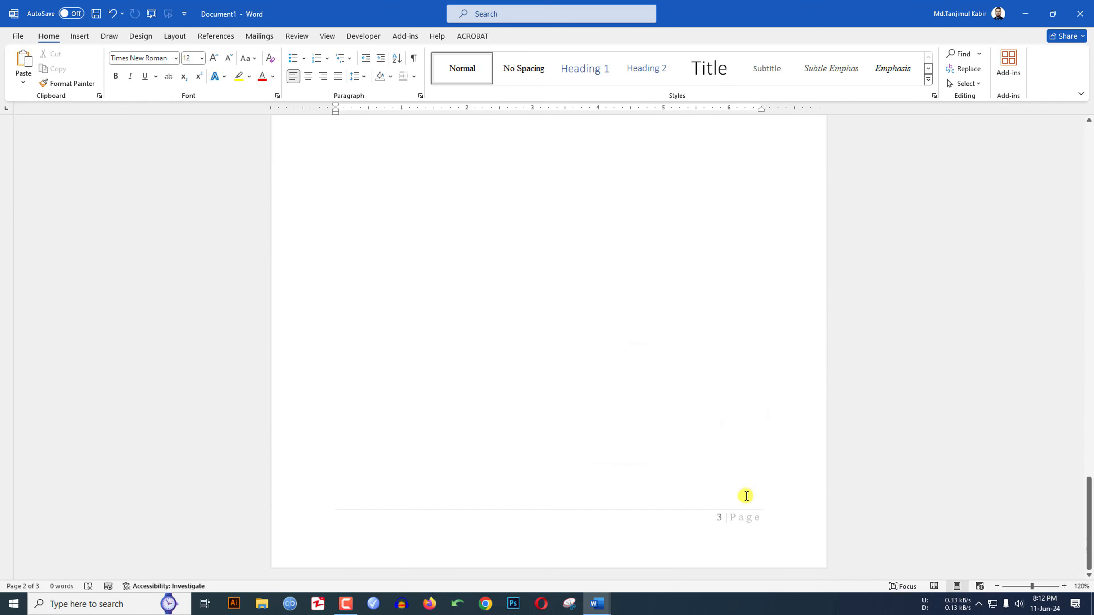
pyautogui.scroll(20, 682, 377)
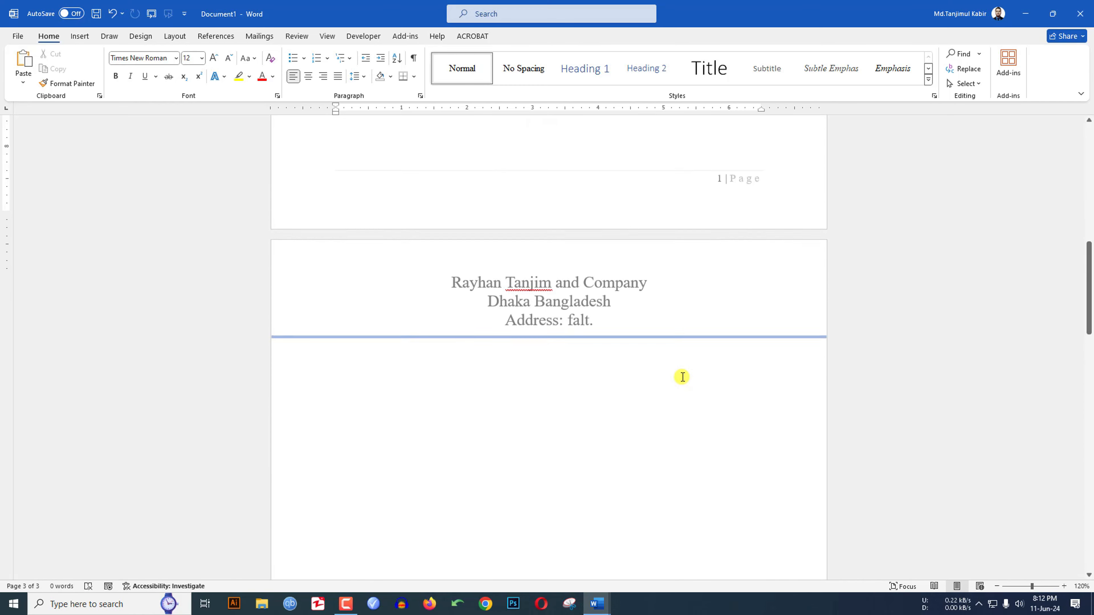
pyautogui.scroll(14, 682, 377)
pyautogui.scroll(-12, 681, 377)
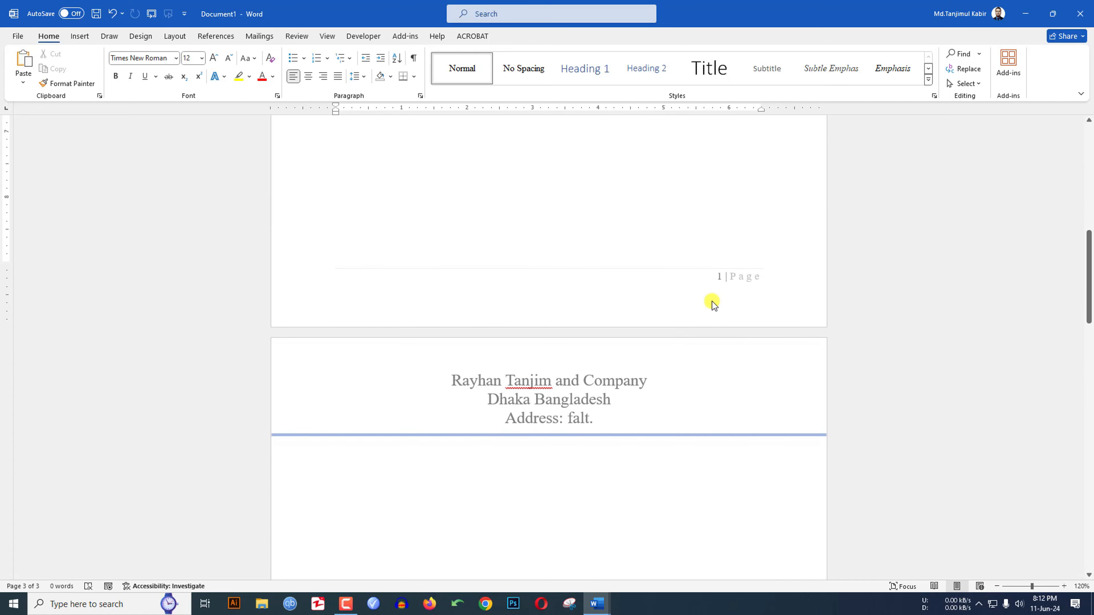
# Step: Insert the document's file name below the page number in page 1's footer, then close the footer
pyautogui.doubleClick(728, 281)
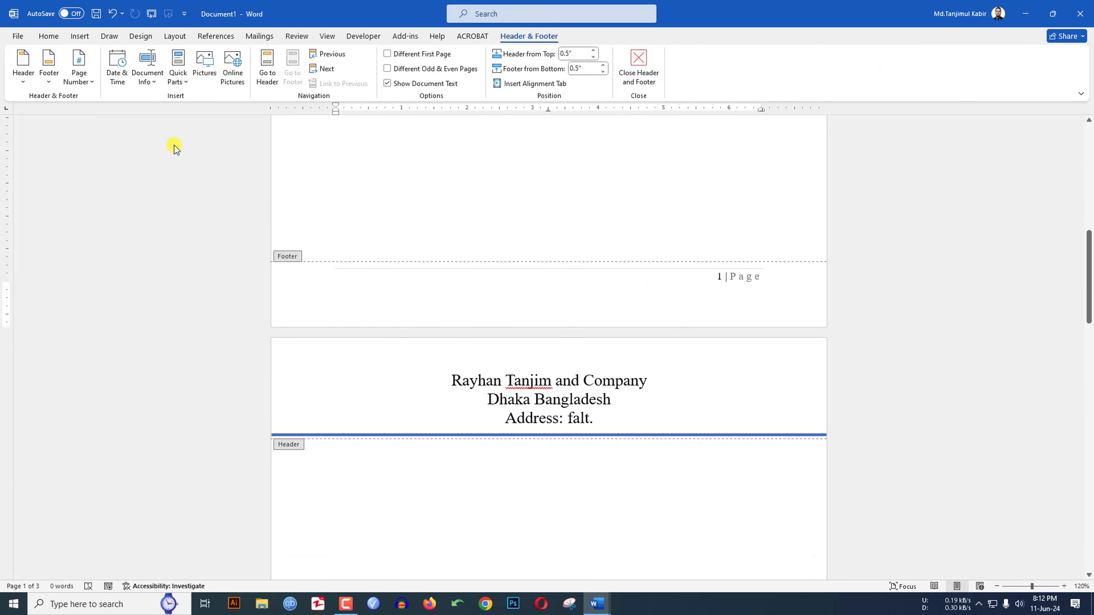
pyautogui.click(151, 89)
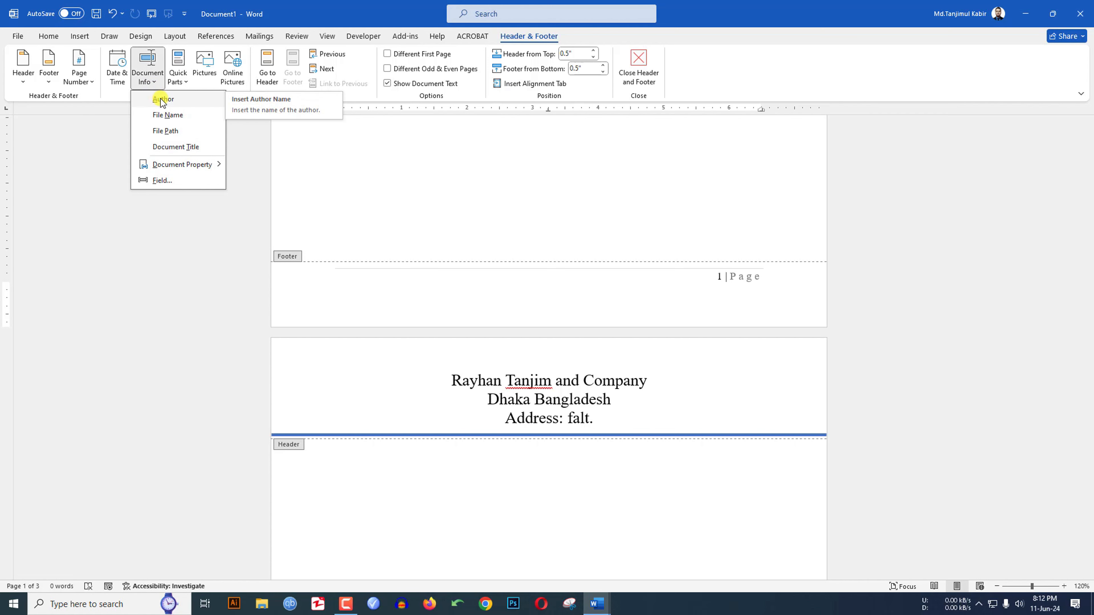
pyautogui.click(167, 115)
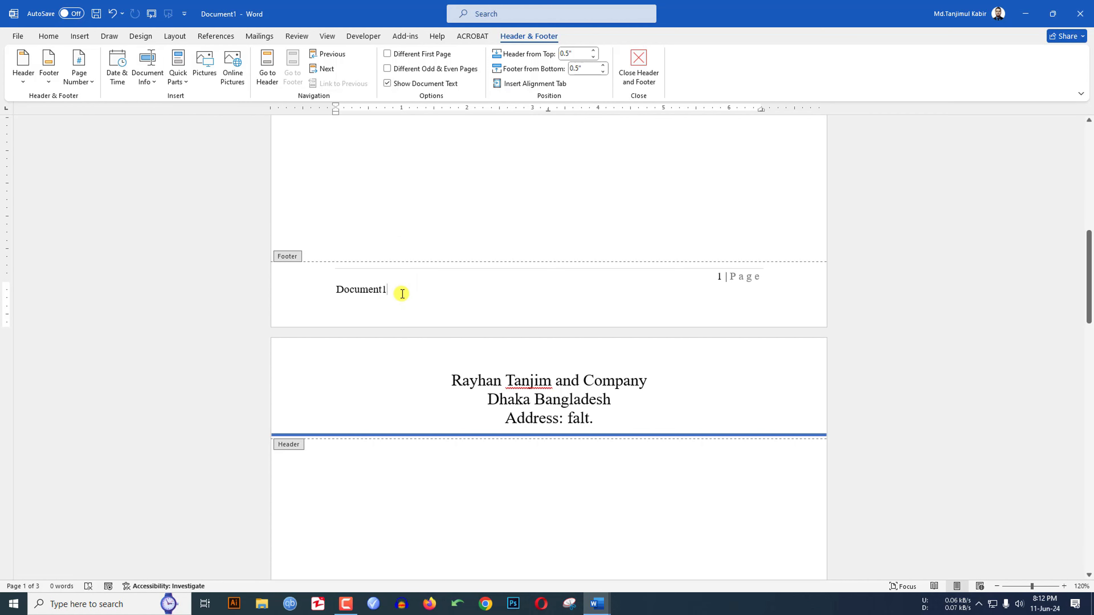
pyautogui.doubleClick(398, 234)
pyautogui.scroll(-6, 426, 301)
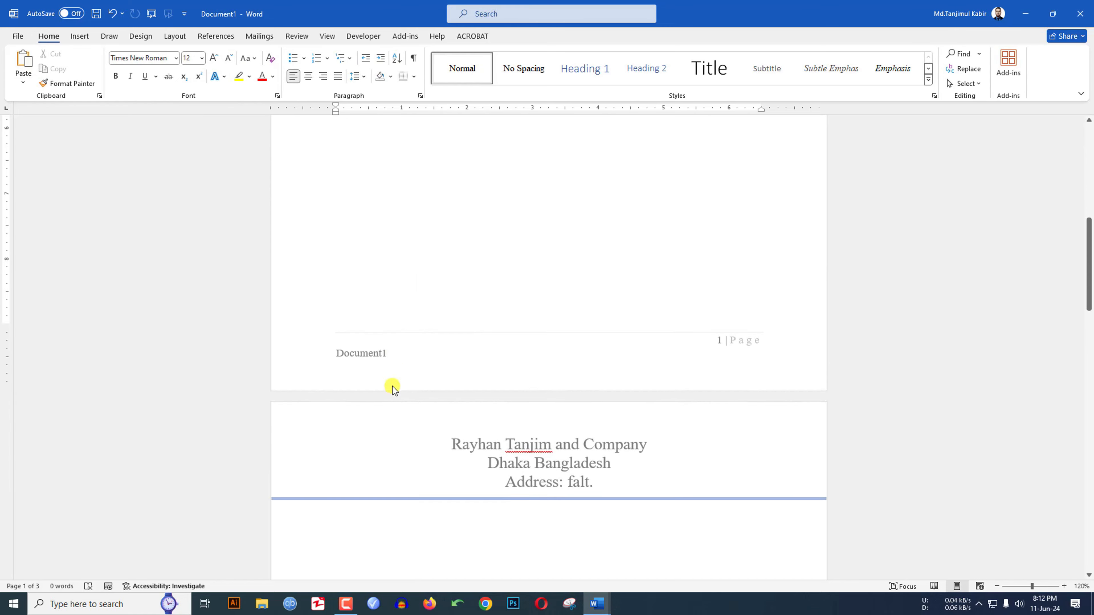
pyautogui.scroll(-2, 393, 387)
# Step: Save the document in the Documents folder inside Downloads, naming it with the author's first name followed by "doc"
pyautogui.click(95, 14)
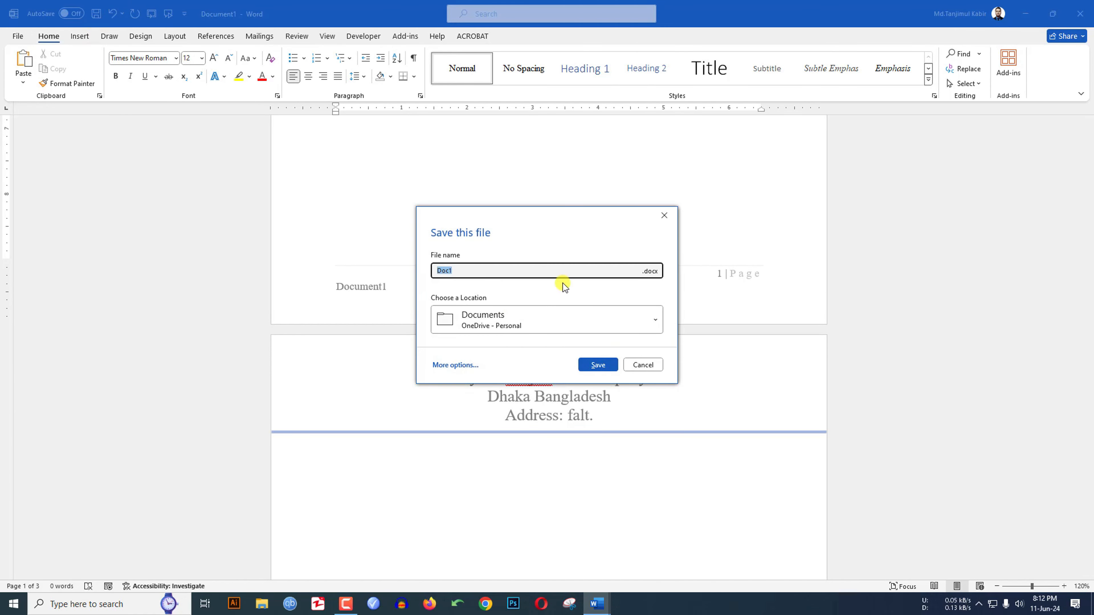
pyautogui.click(455, 365)
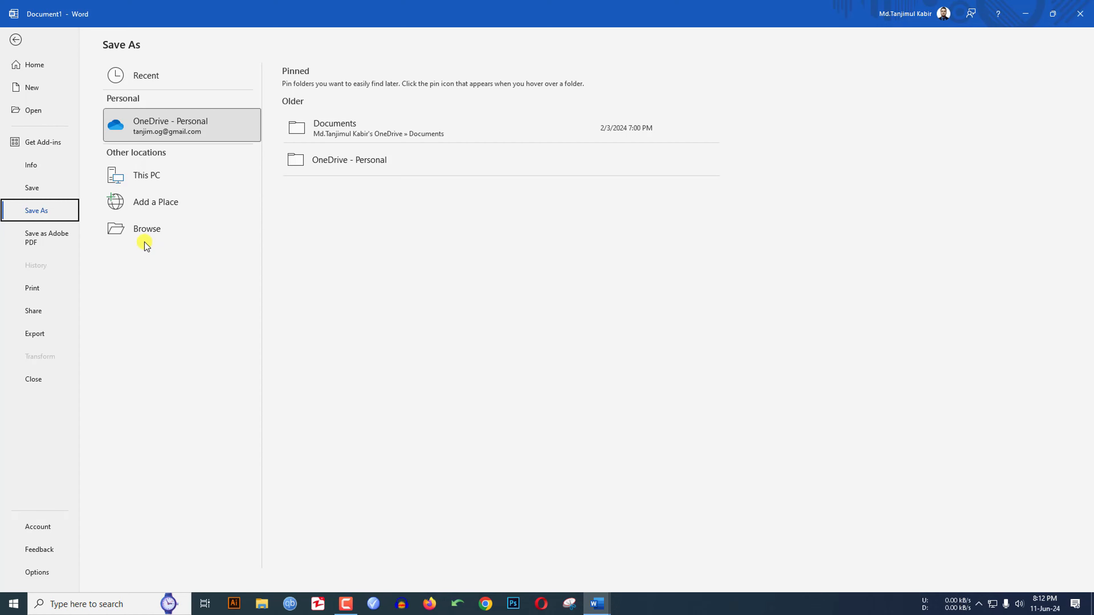
pyautogui.click(142, 229)
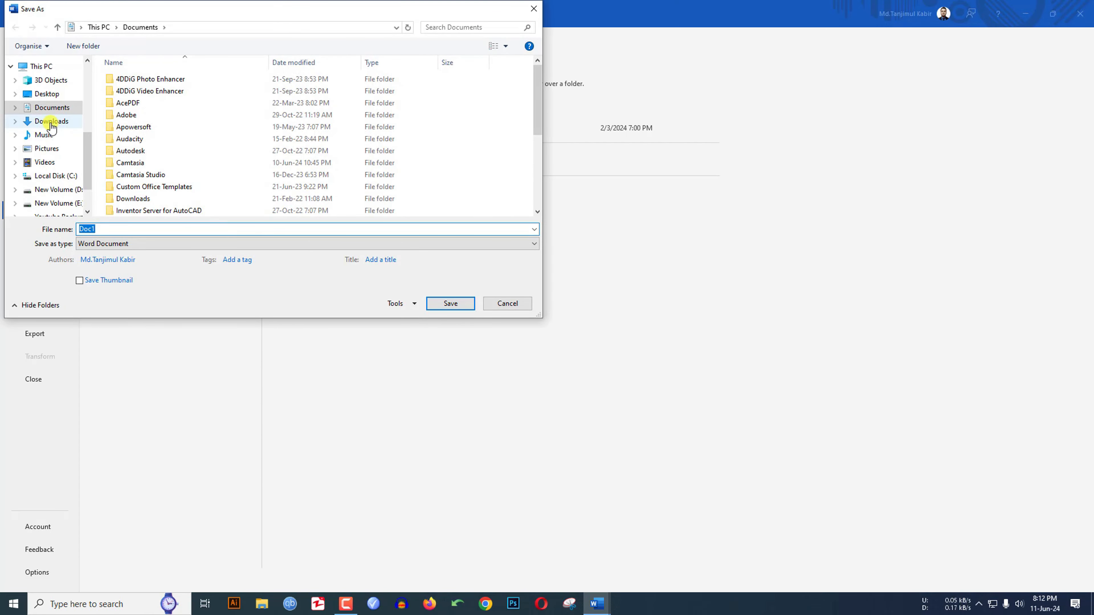
pyautogui.click(51, 122)
pyautogui.doubleClick(134, 127)
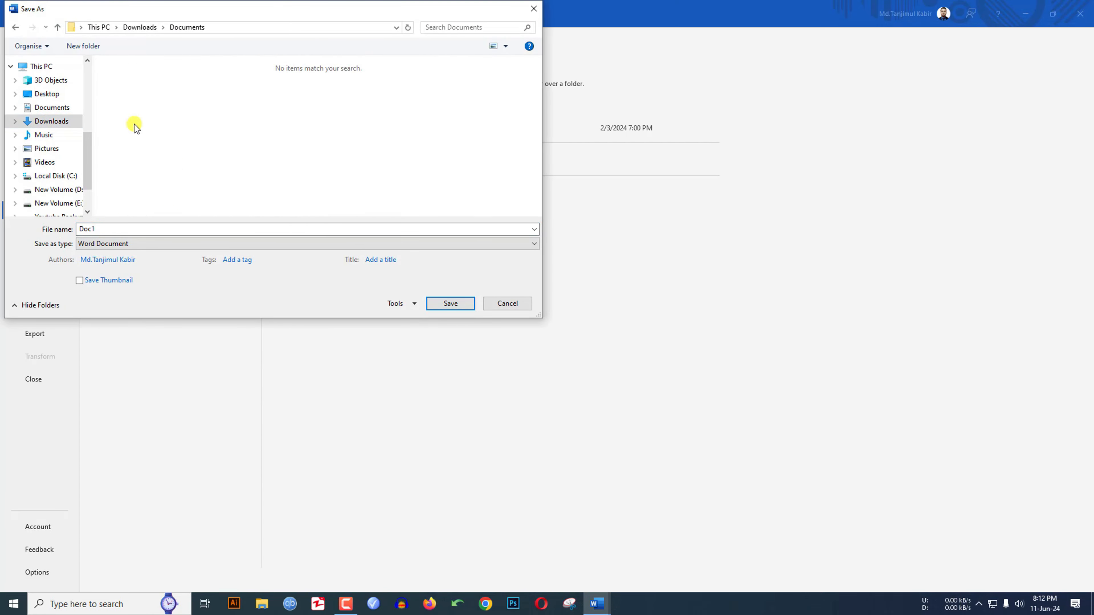
pyautogui.click(136, 229)
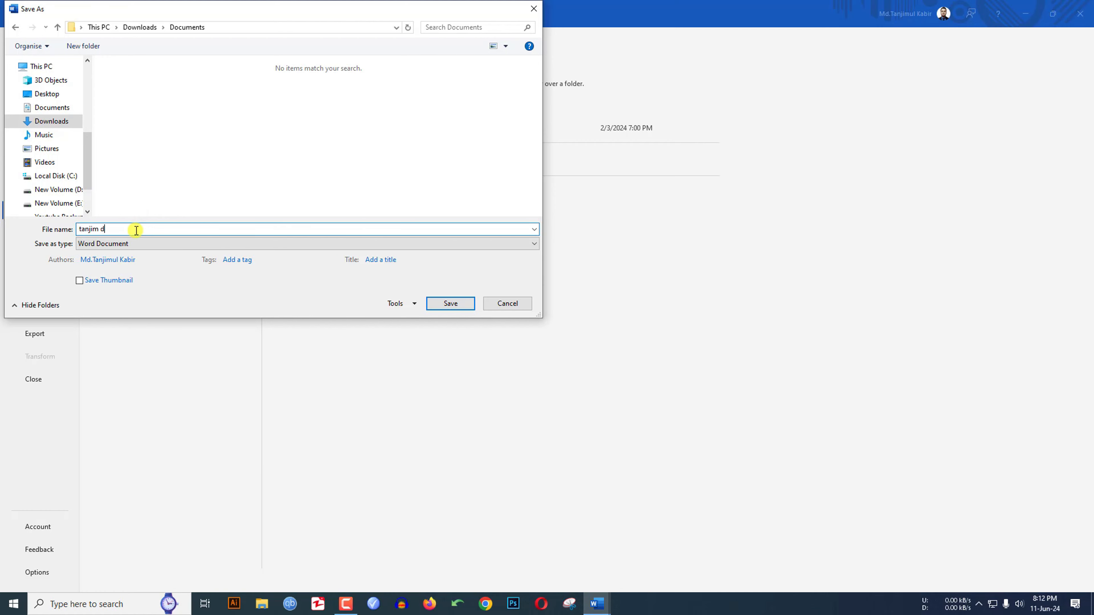
pyautogui.write('tanjim doc')
pyautogui.press('Return')
# Step: Open page 2's footer and insert the saved document's file name on the line below the page number
pyautogui.scroll(-5, 361, 375)
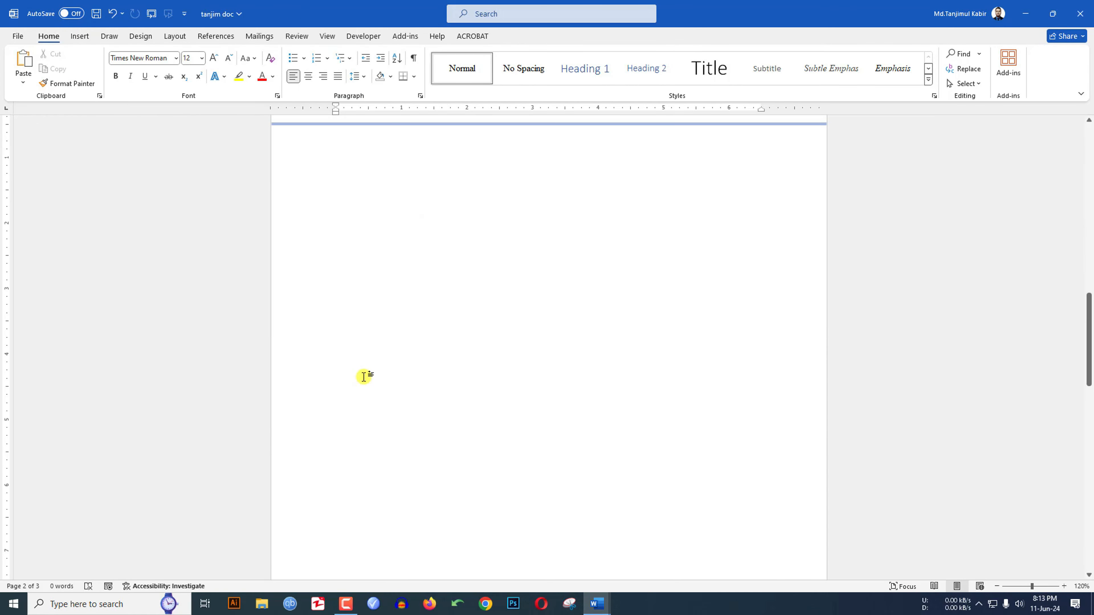
pyautogui.scroll(-3, 362, 363)
pyautogui.doubleClick(396, 288)
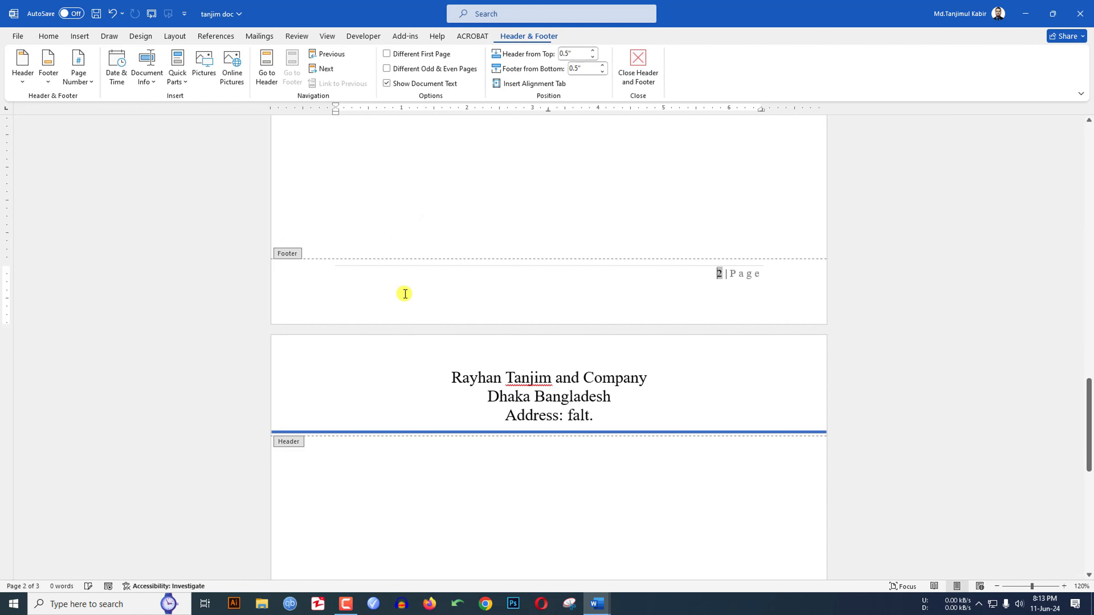
pyautogui.click(148, 80)
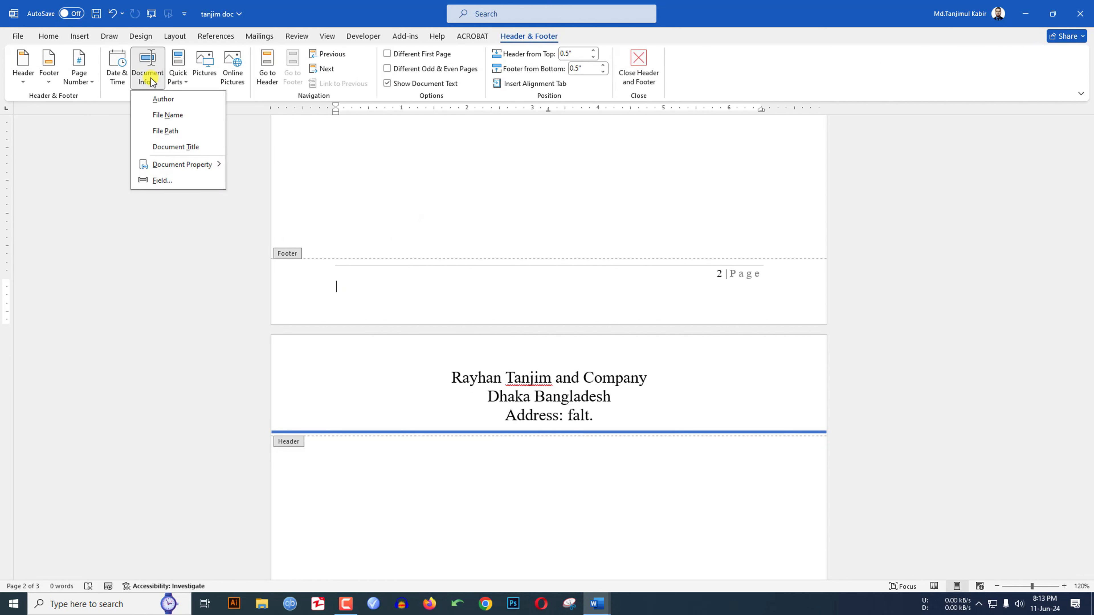
pyautogui.click(167, 115)
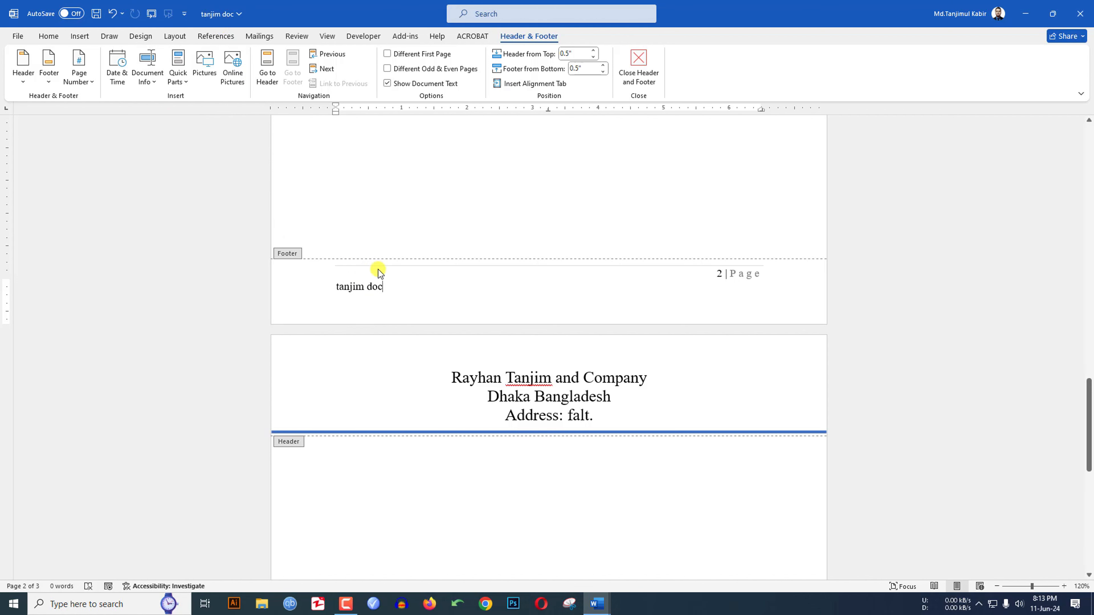
# Step: Replace the file name in the footer with the document's file path, then close the footer and check the pages
pyautogui.moveTo(394, 287); pyautogui.dragTo(330, 287)
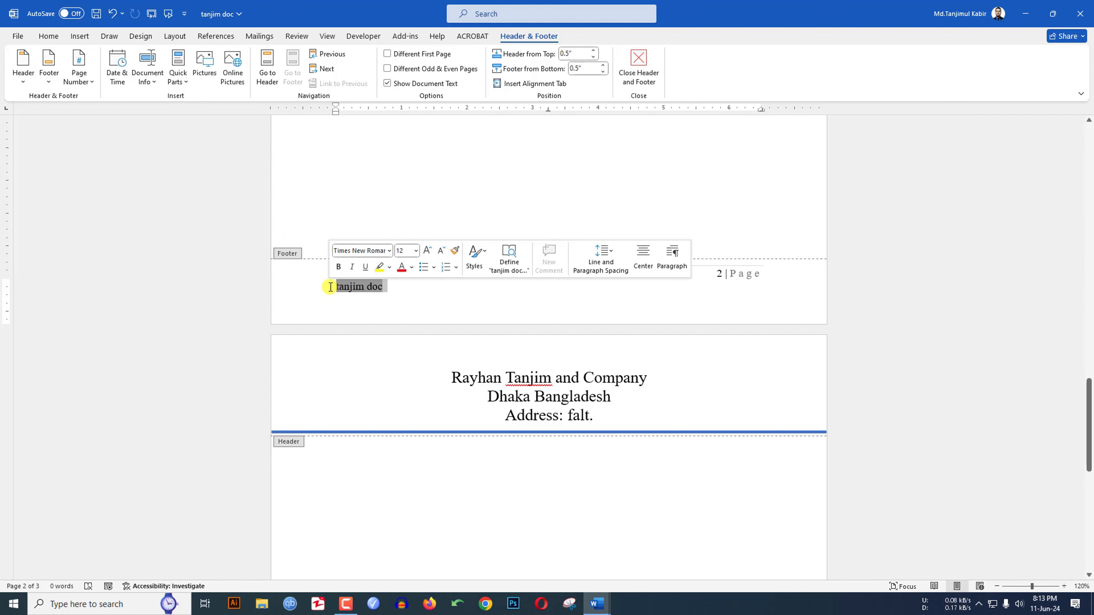
pyautogui.press('BackSpace')
pyautogui.click(144, 82)
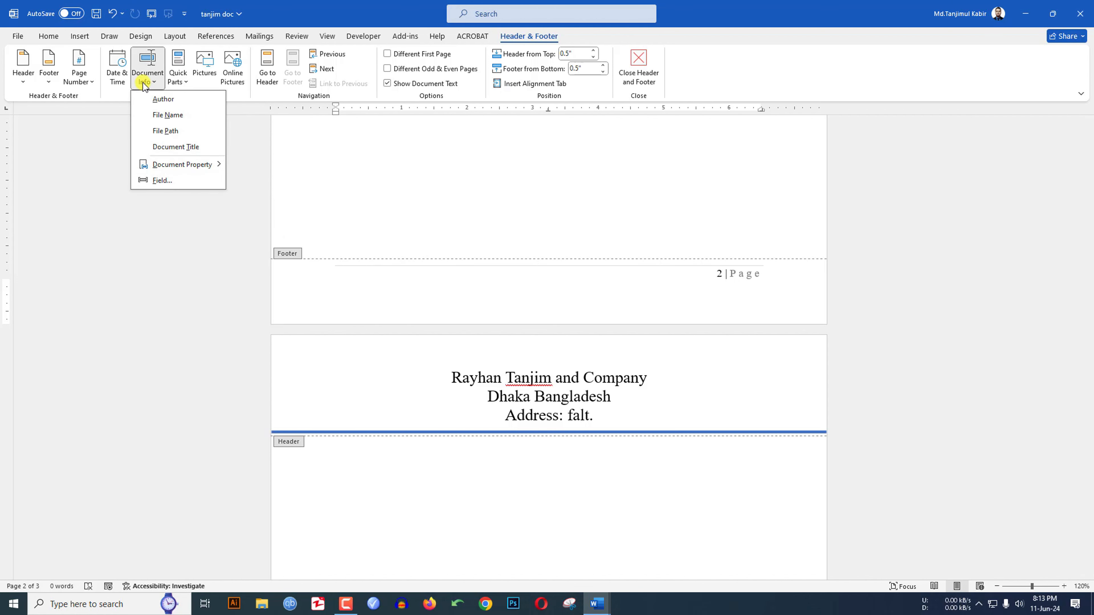
pyautogui.click(163, 131)
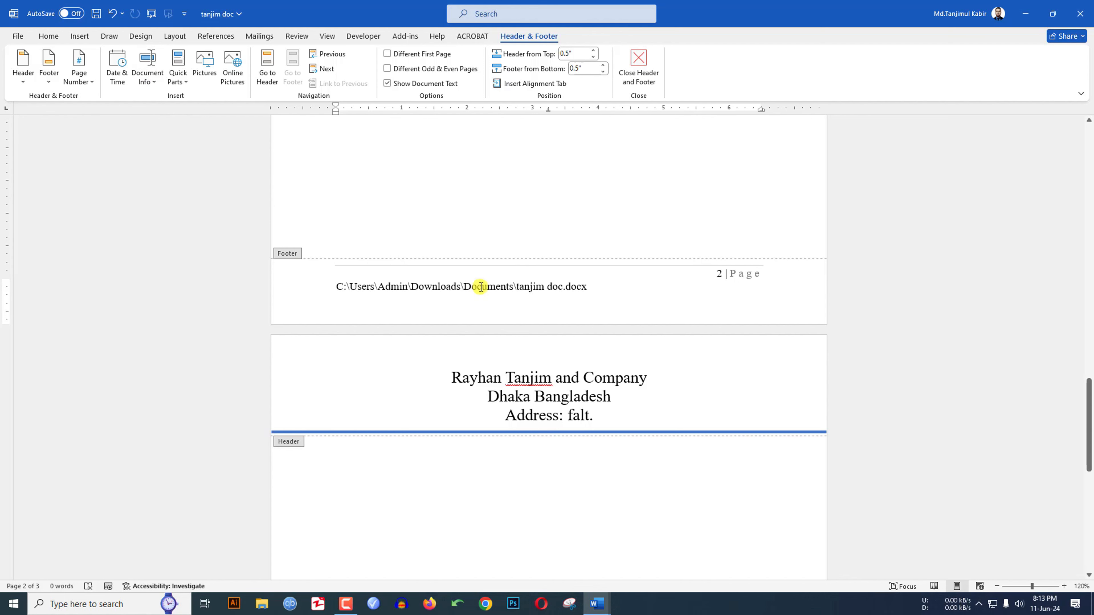
pyautogui.doubleClick(505, 227)
pyautogui.scroll(-3, 512, 296)
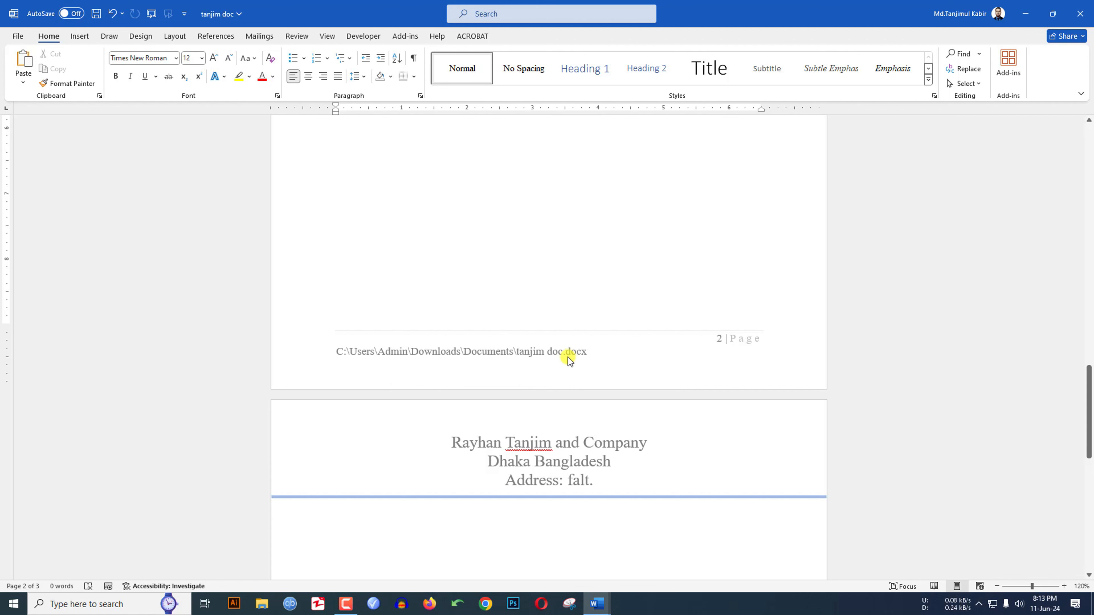
pyautogui.scroll(15, 506, 368)
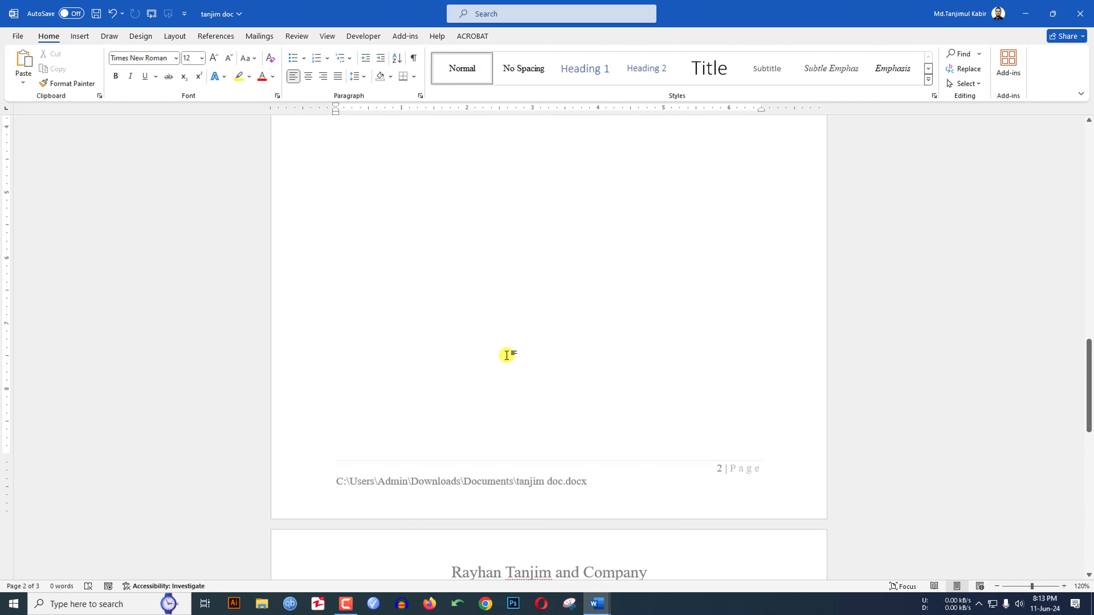
pyautogui.scroll(3, 515, 356)
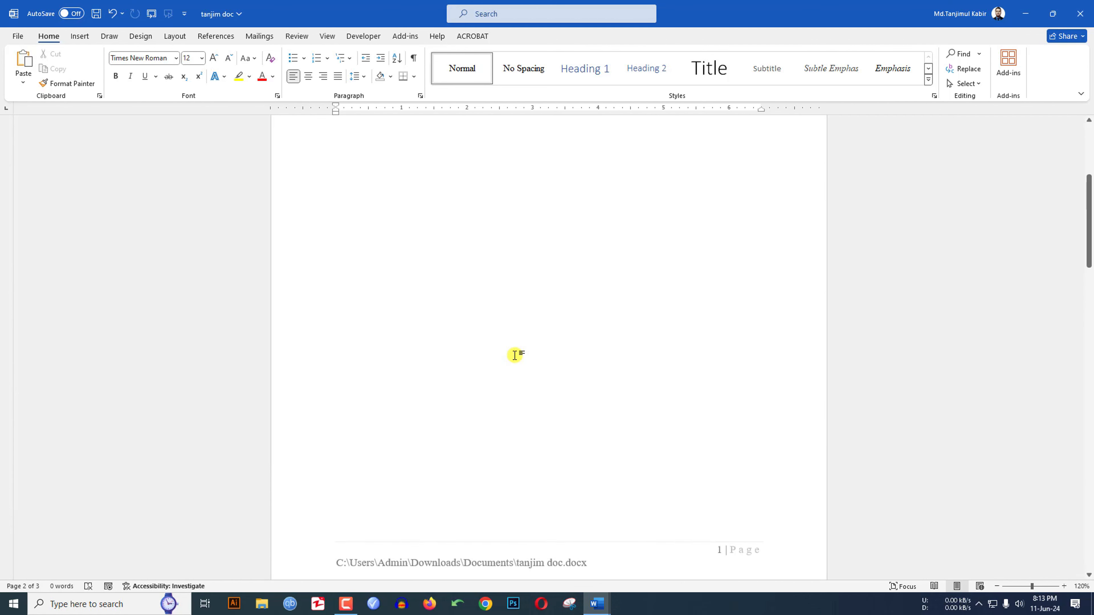
pyautogui.scroll(-10, 515, 356)
# Step: Insert the JOB picture from Downloads before the company name in the header and shrink it to about 2.84" square
pyautogui.doubleClick(437, 198)
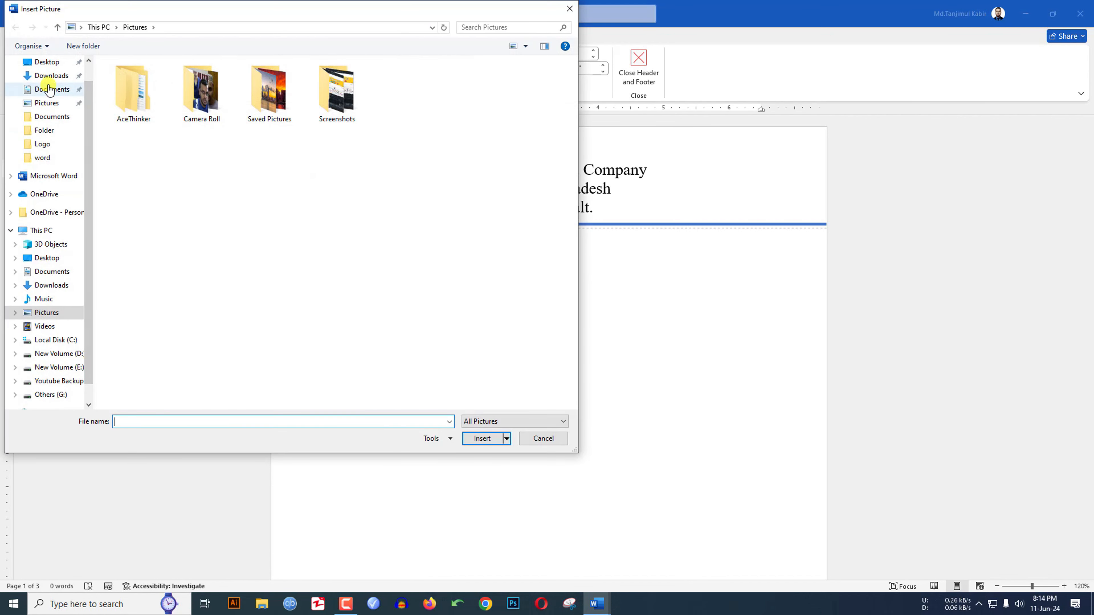
pyautogui.click(48, 76)
pyautogui.doubleClick(202, 362)
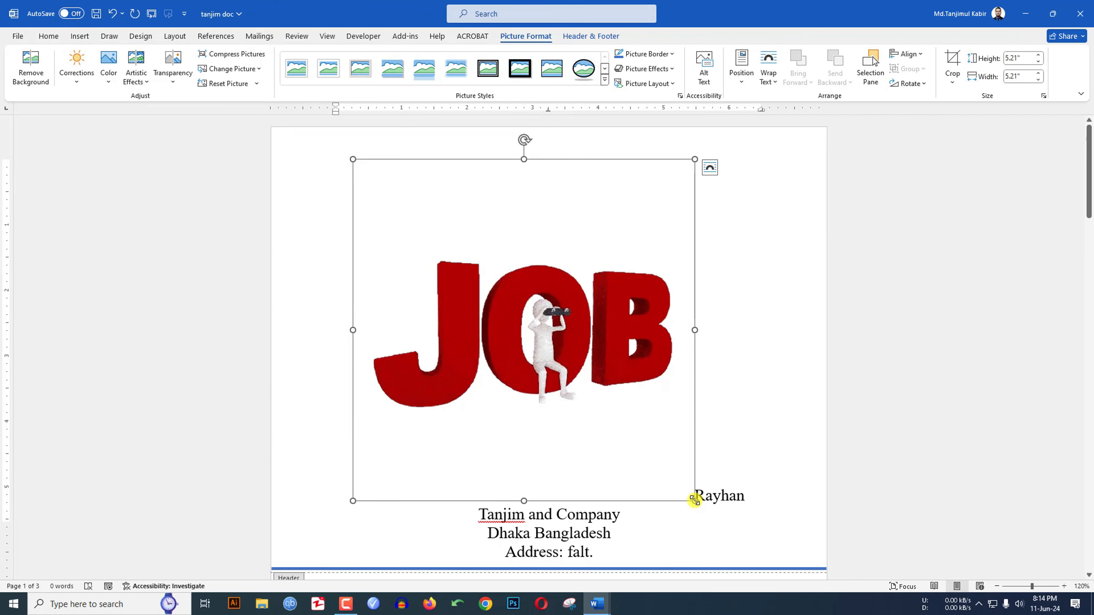
pyautogui.moveTo(695, 500); pyautogui.dragTo(496, 248)
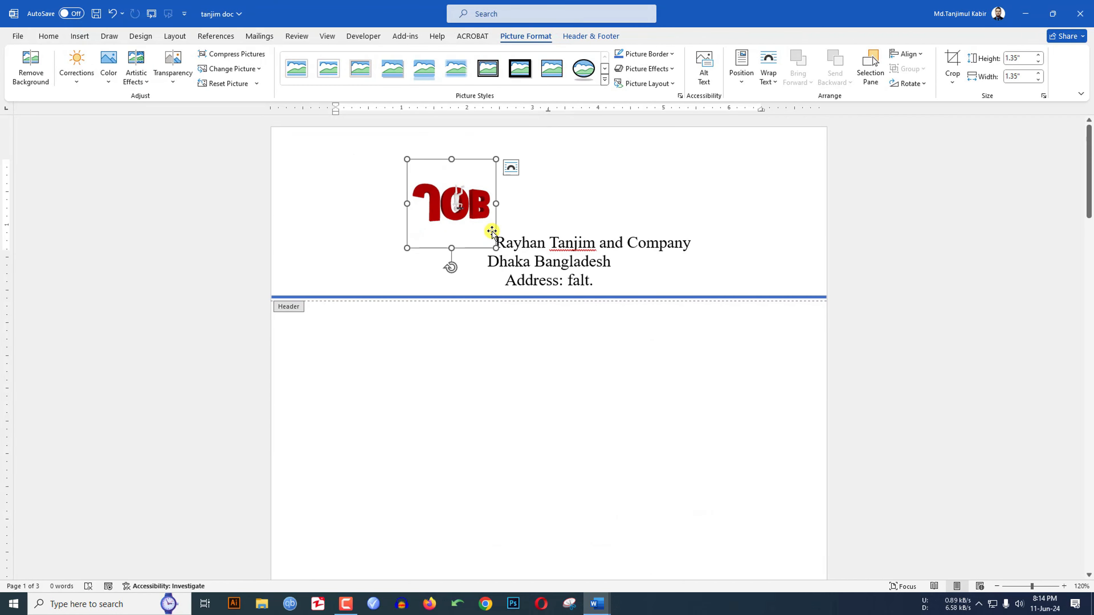
pyautogui.hotkey('ctrl', 'z')
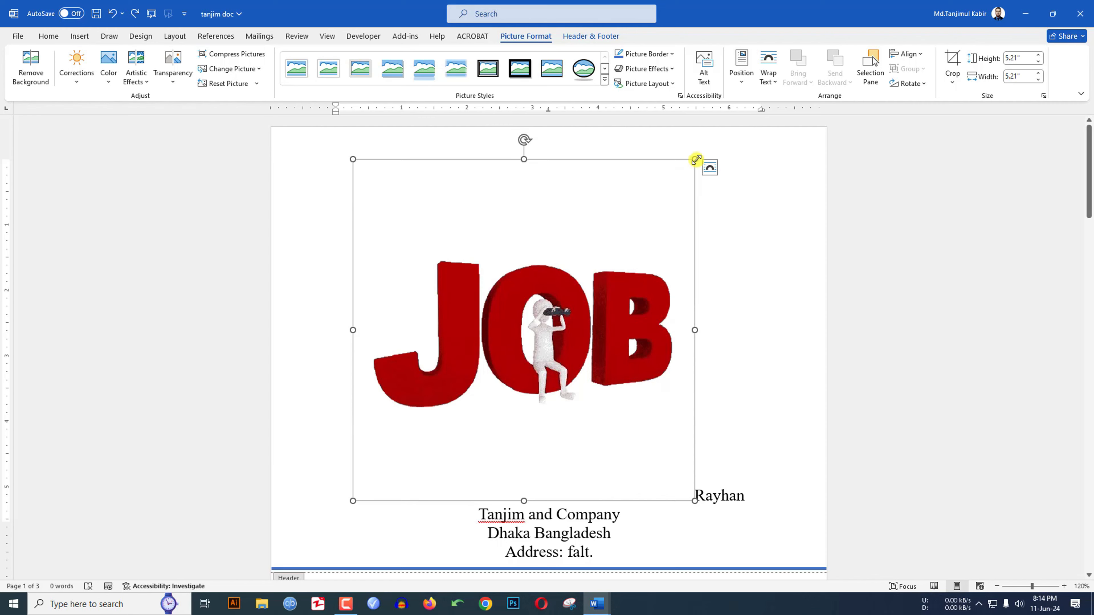
pyautogui.moveTo(696, 161); pyautogui.dragTo(539, 343)
# Step: Set the JOB picture's text wrapping to In Front of Text and move it to the header's upper-left corner
pyautogui.click(768, 64)
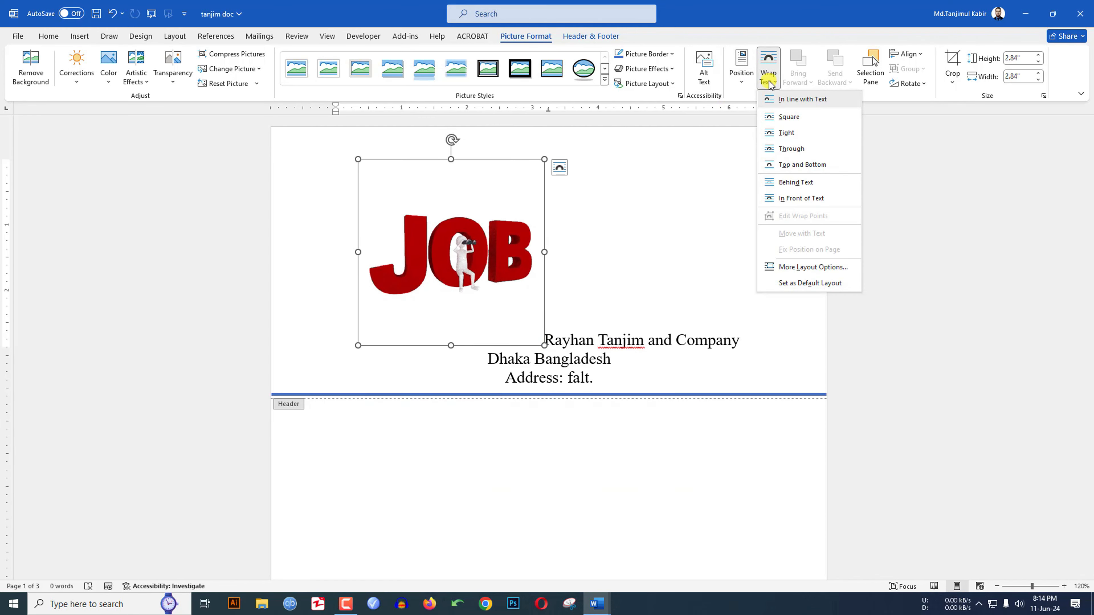
pyautogui.click(800, 199)
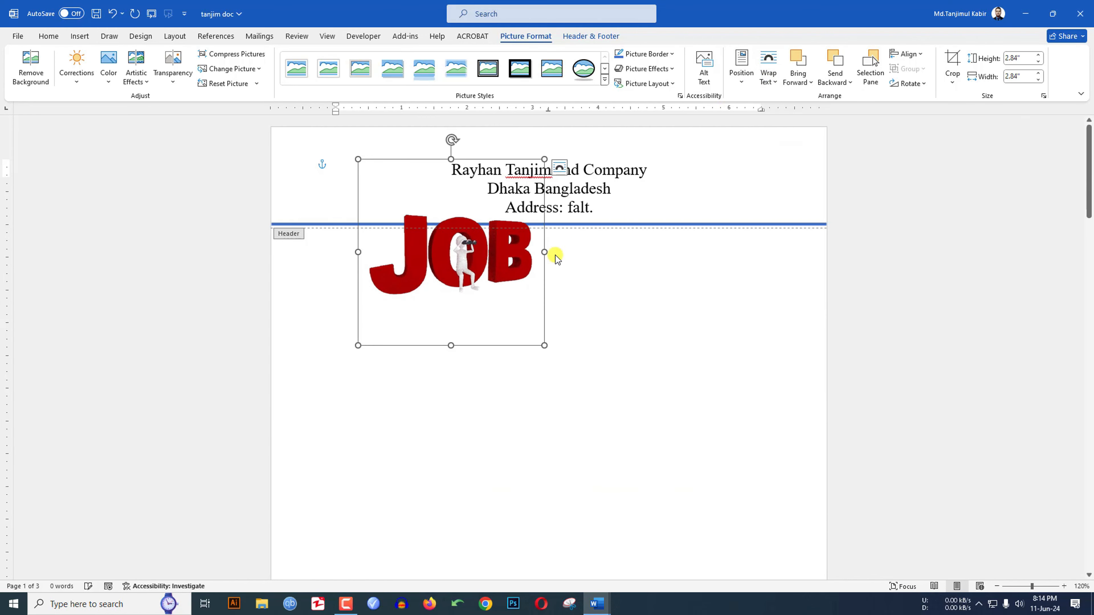
pyautogui.moveTo(470, 273); pyautogui.dragTo(384, 197)
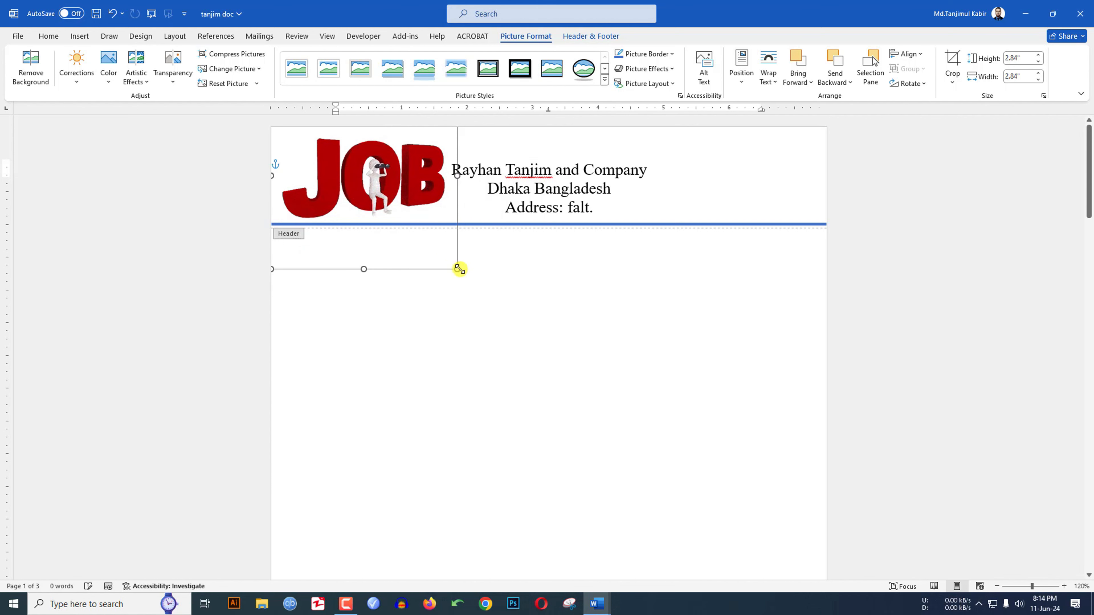
# Step: Shrink the JOB picture to about 1.62" square, position it above the divider line beside the company name, and close the header
pyautogui.moveTo(458, 269); pyautogui.dragTo(378, 187)
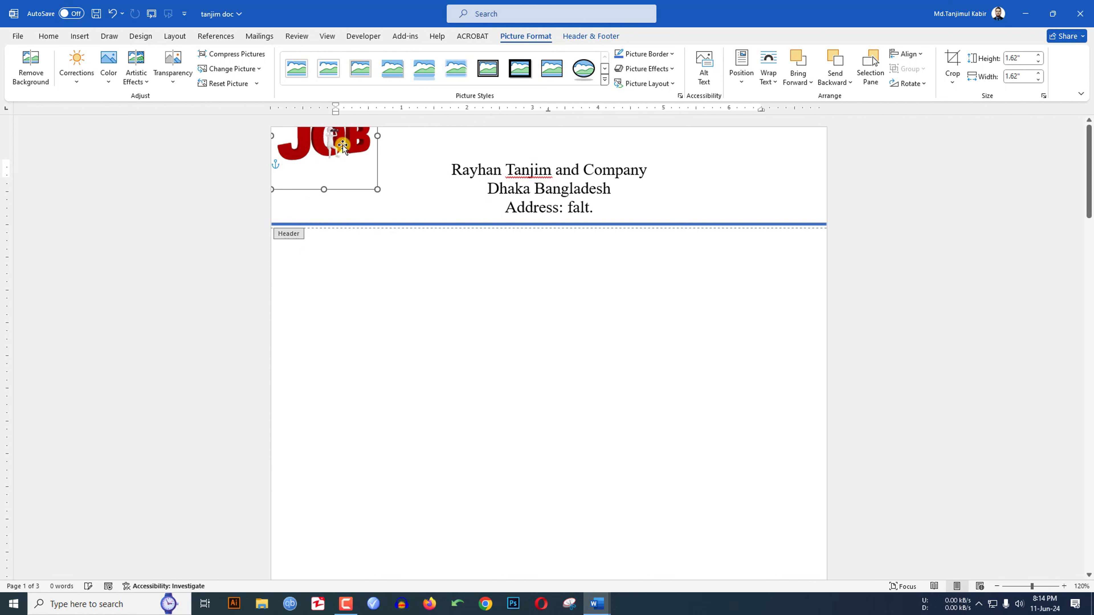
pyautogui.moveTo(334, 160); pyautogui.dragTo(346, 169)
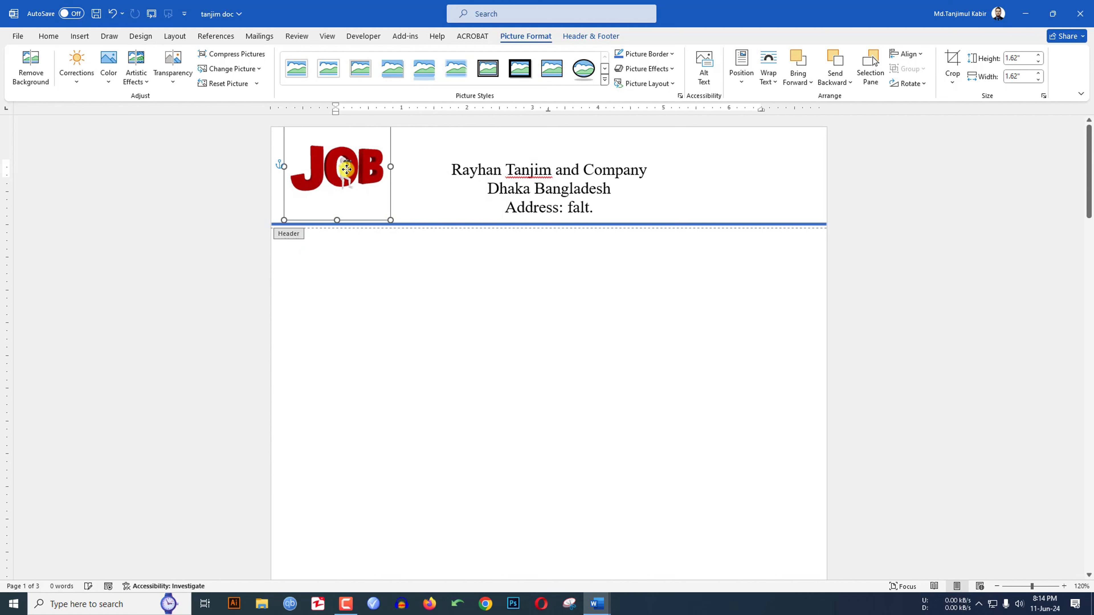
pyautogui.doubleClick(469, 306)
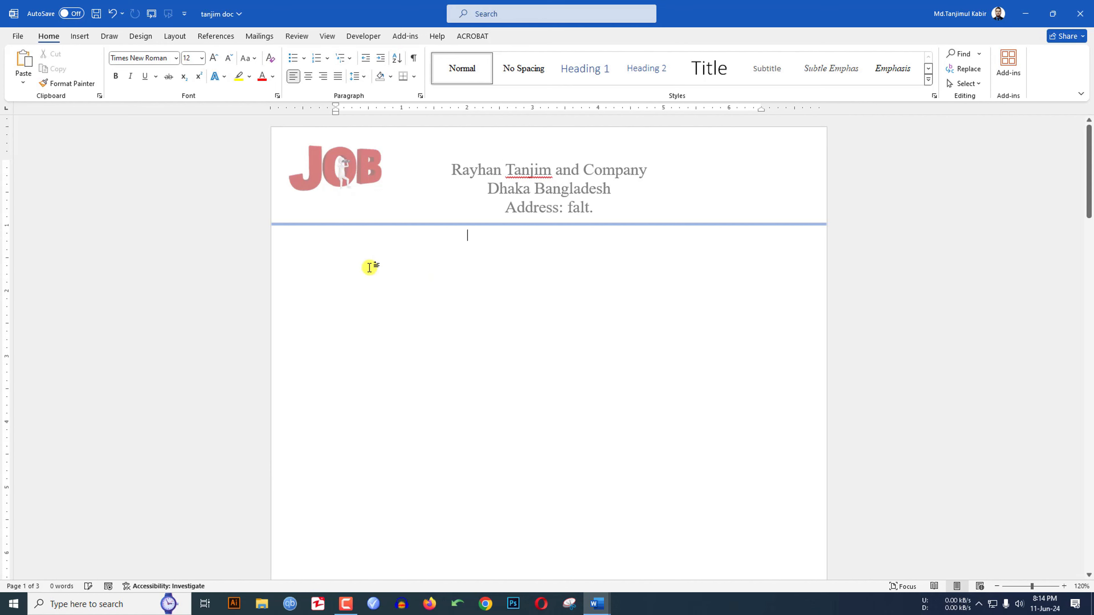
pyautogui.scroll(-10, 369, 272)
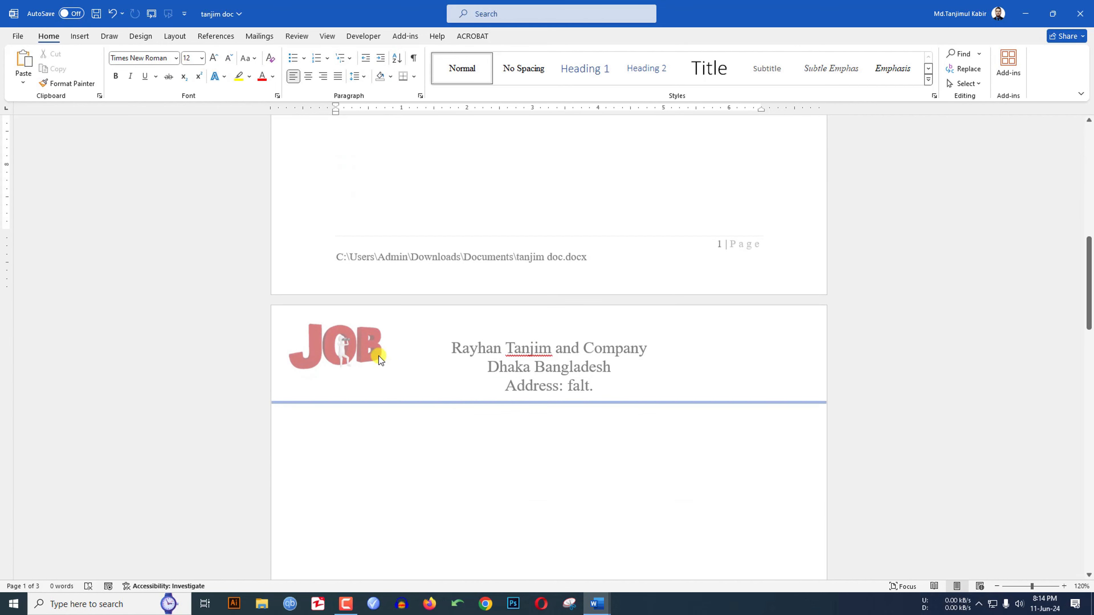
# Step: Remove the document's existing header and footer, and return to editing the page body
pyautogui.scroll(12, 378, 355)
pyautogui.doubleClick(500, 213)
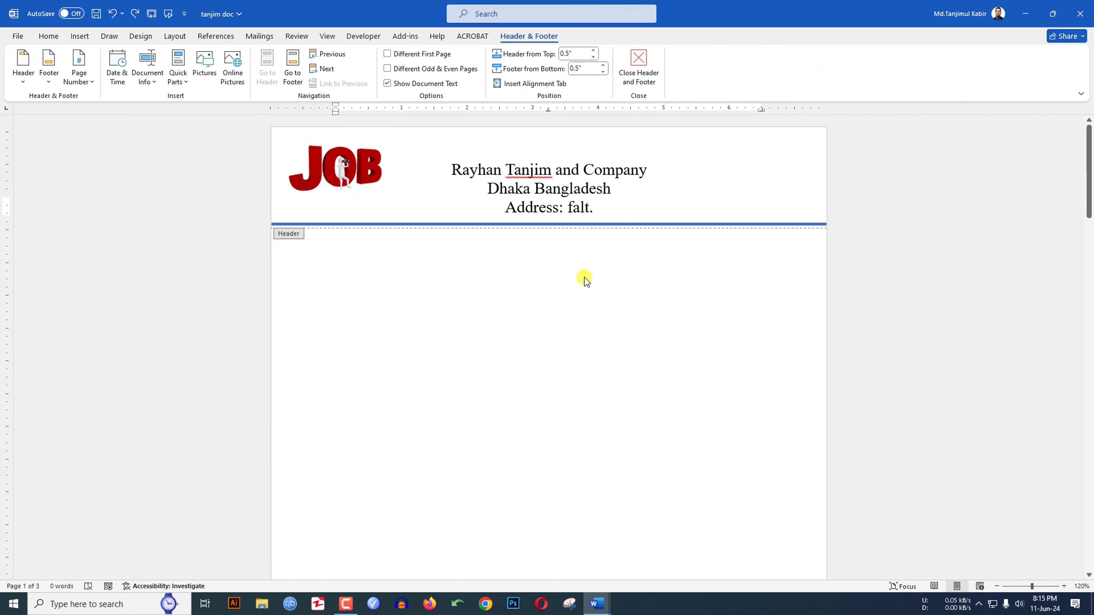
pyautogui.click(24, 80)
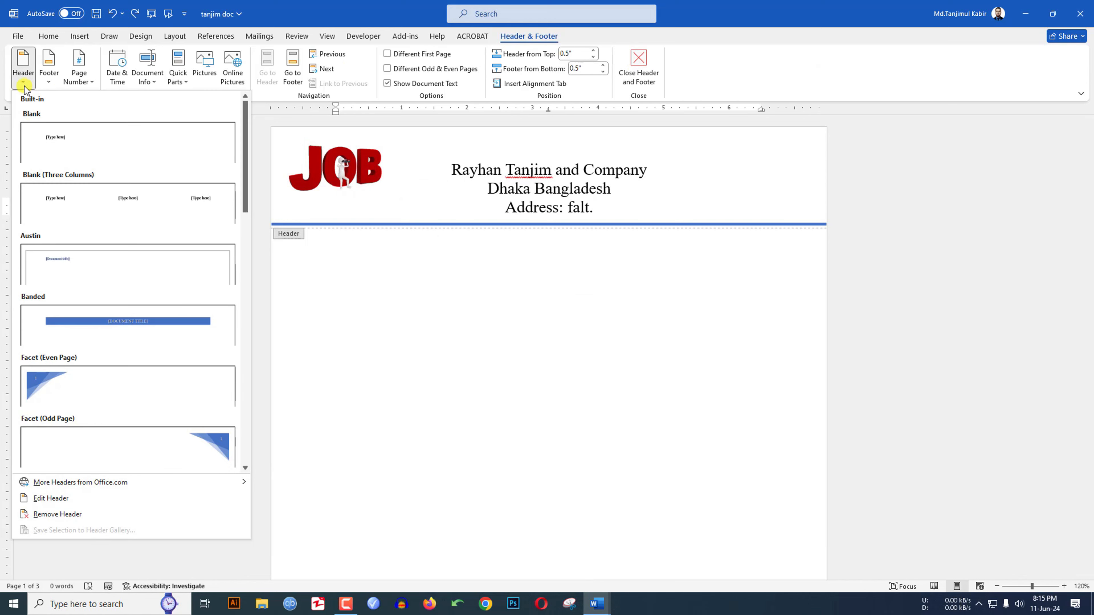
pyautogui.click(71, 513)
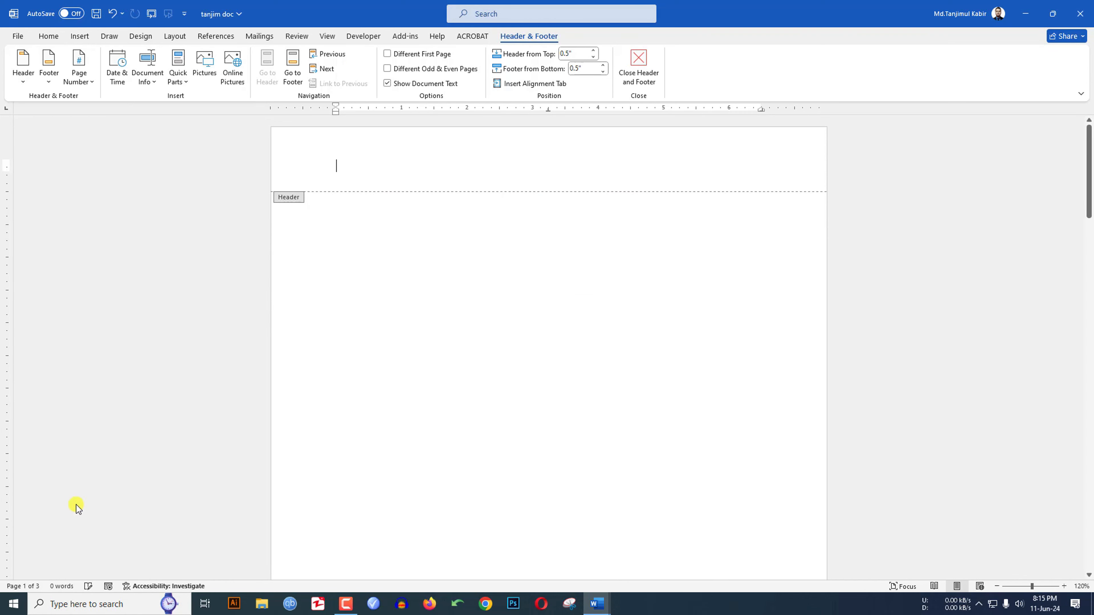
pyautogui.click(48, 80)
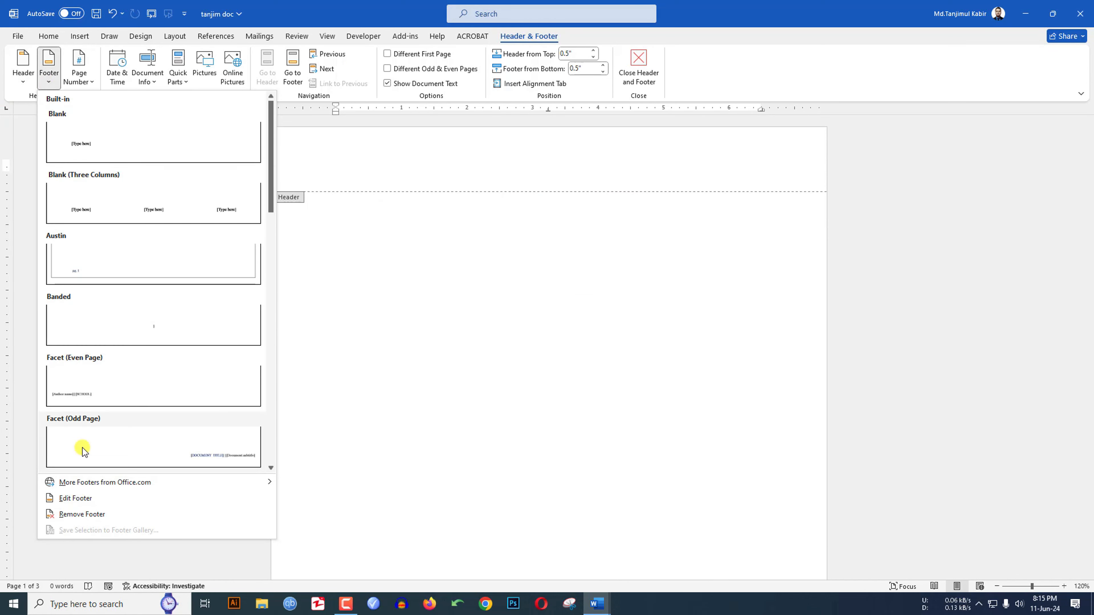
pyautogui.click(83, 520)
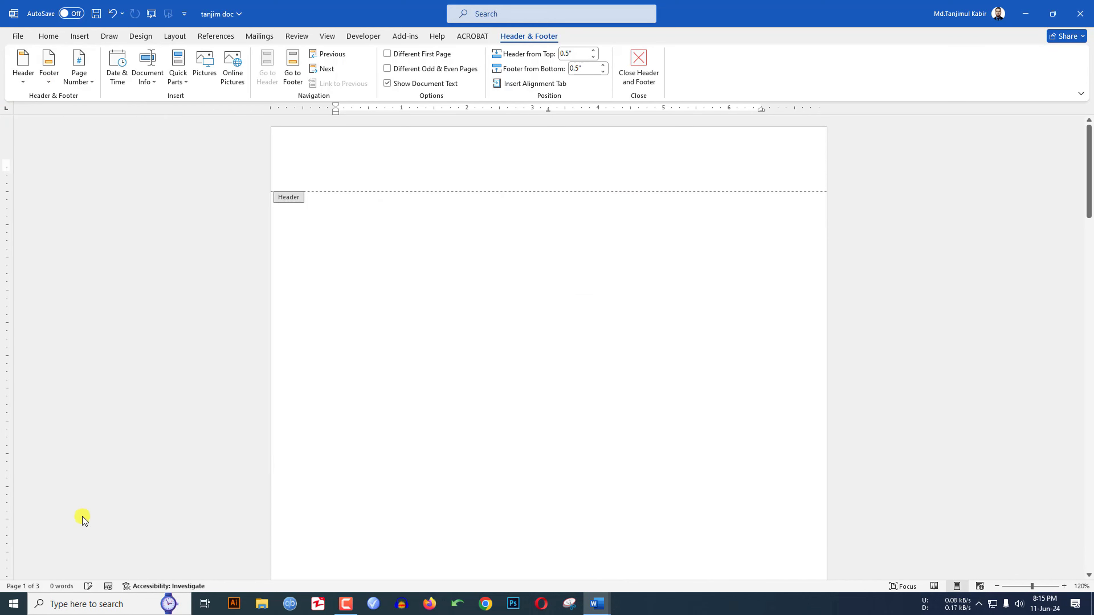
pyautogui.click(638, 71)
pyautogui.click(80, 37)
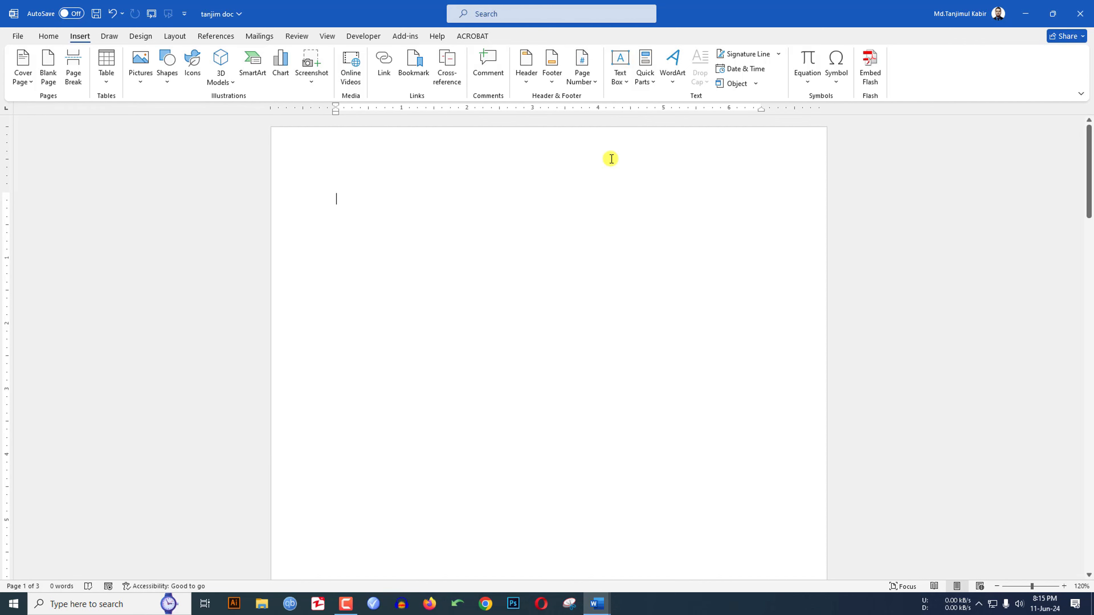
pyautogui.click(585, 82)
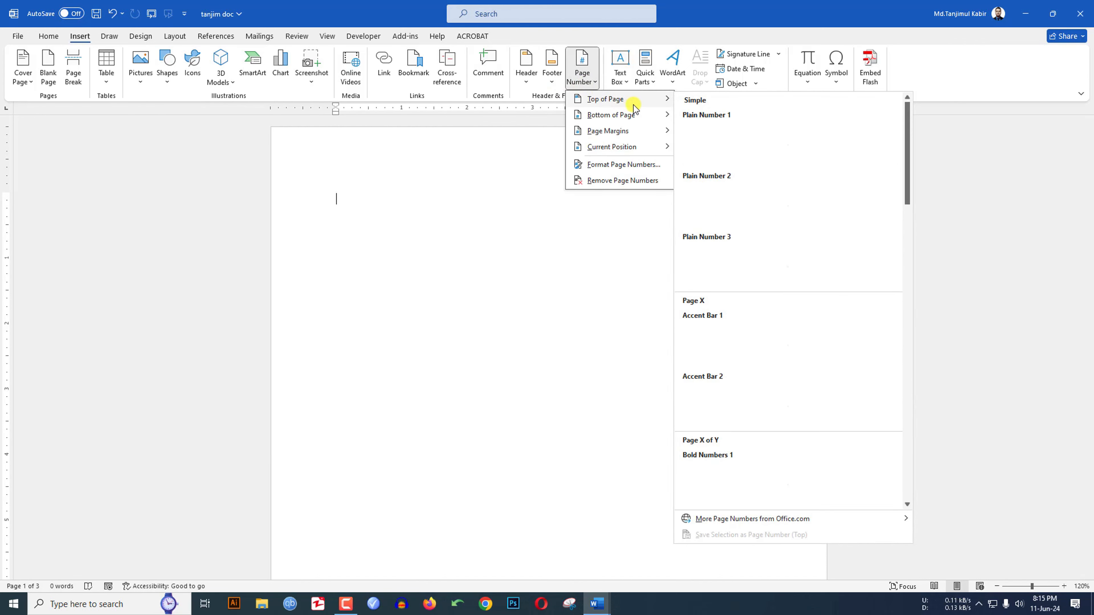
pyautogui.click(564, 261)
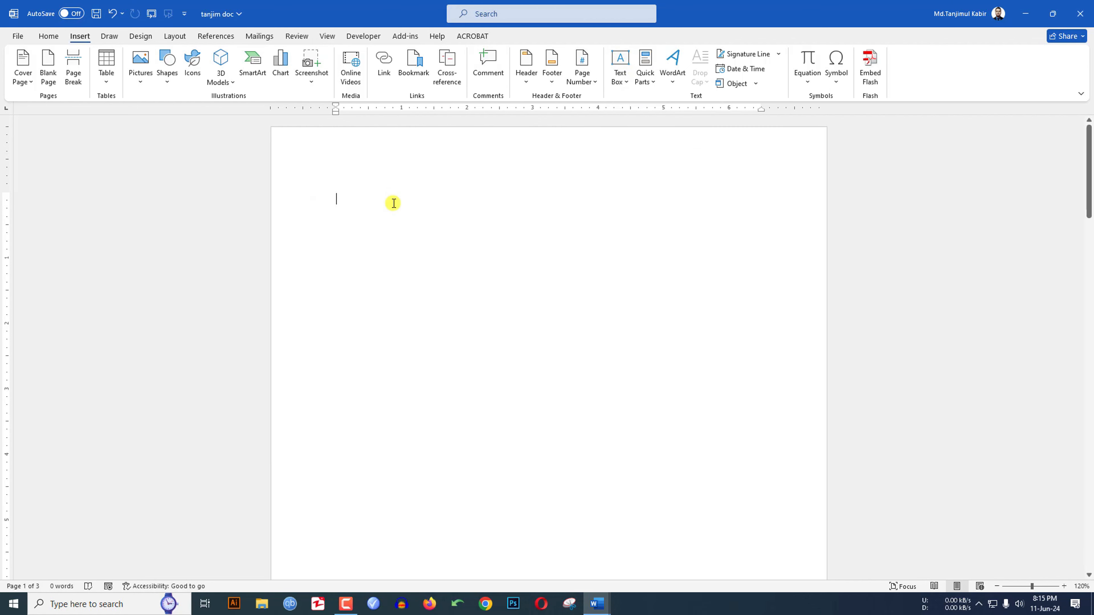
# Step: Draw a text box about 3.44" high and 3.81" wide near the page's upper margin and enter the person's full name
pyautogui.click(626, 74)
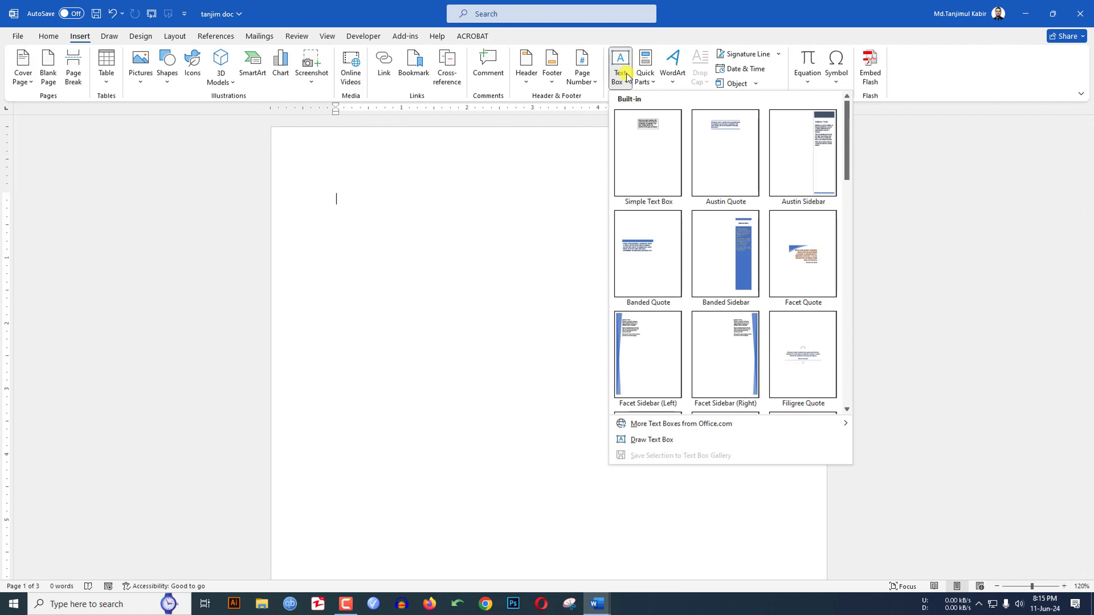
pyautogui.click(646, 440)
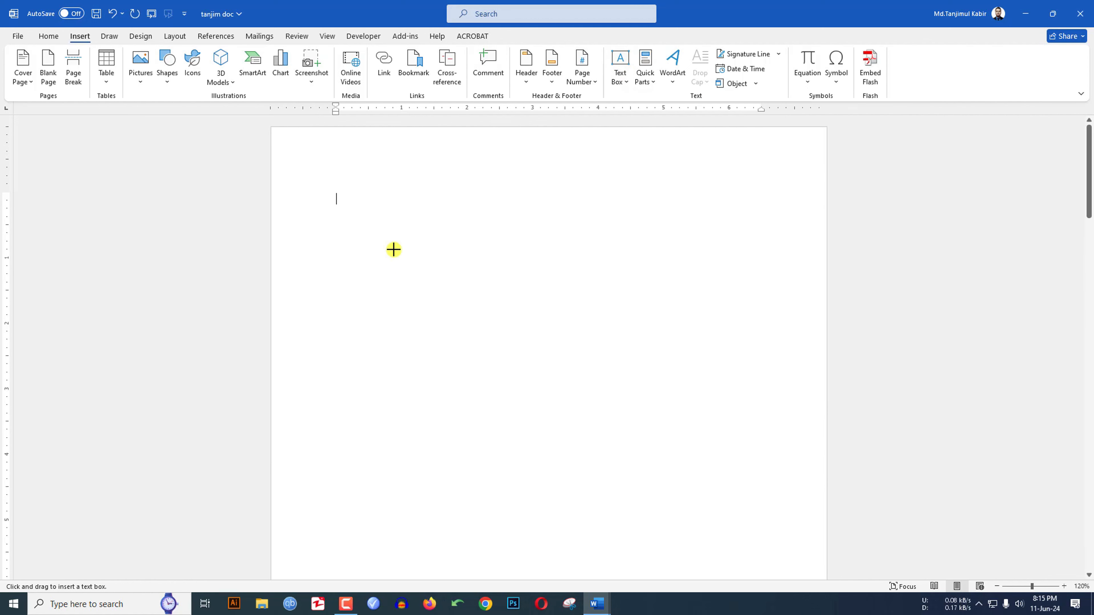
pyautogui.moveTo(340, 219)
pyautogui.mouseDown()
pyautogui.moveTo(547, 421)
pyautogui.moveTo(588, 444)
pyautogui.mouseUp()
pyautogui.write('f')
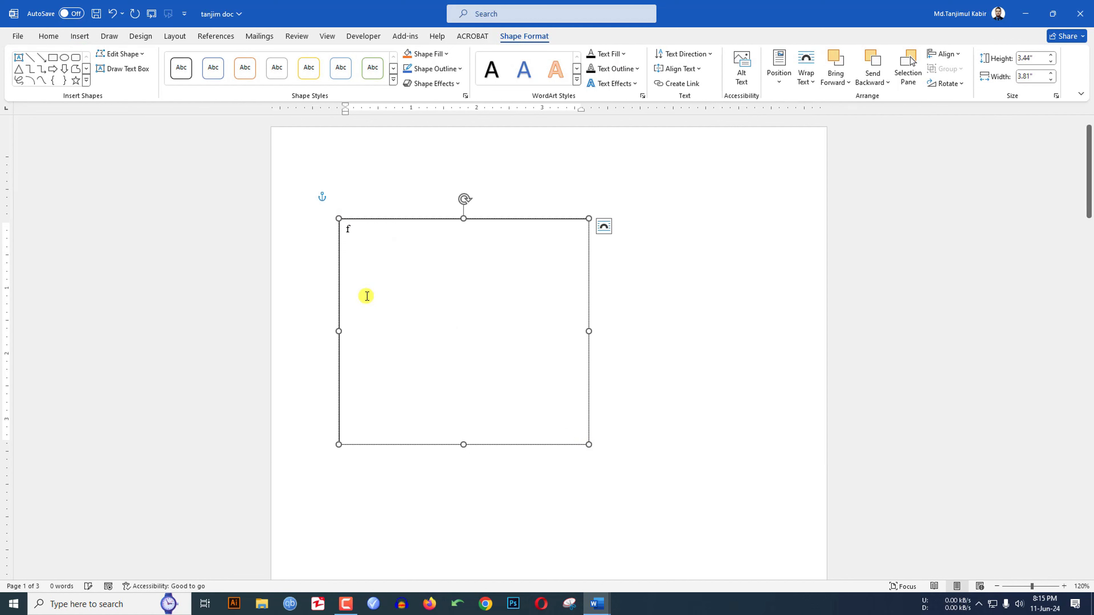
pyautogui.write('ff')
pyautogui.press('BackSpace')
pyautogui.press('BackSpace')
pyautogui.press('BackSpace')
pyautogui.press('BackSpace')
pyautogui.write('Rayhan Tanjim')
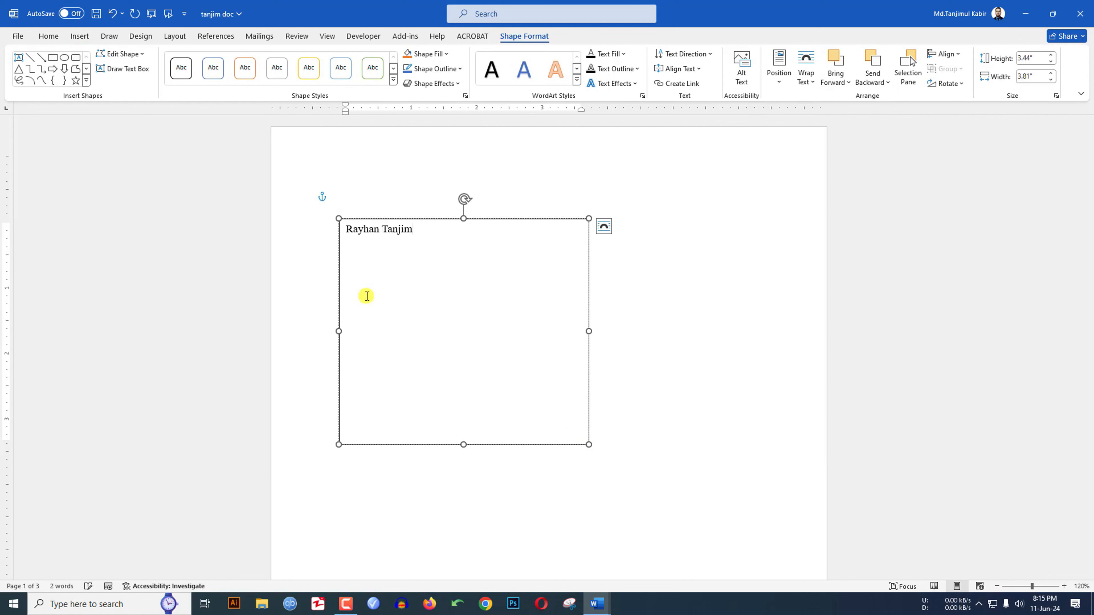
# Step: Rotate the text box's text 270° and resize the box to about 1.45" high and 0.48" wide
pyautogui.moveTo(464, 446); pyautogui.dragTo(444, 248)
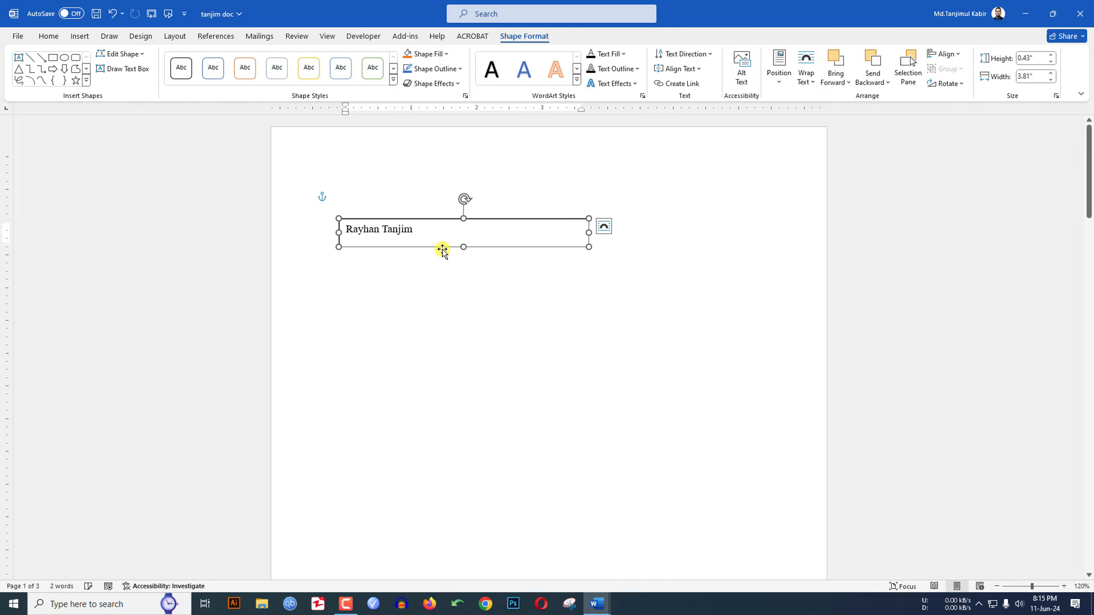
pyautogui.tripleClick(405, 228)
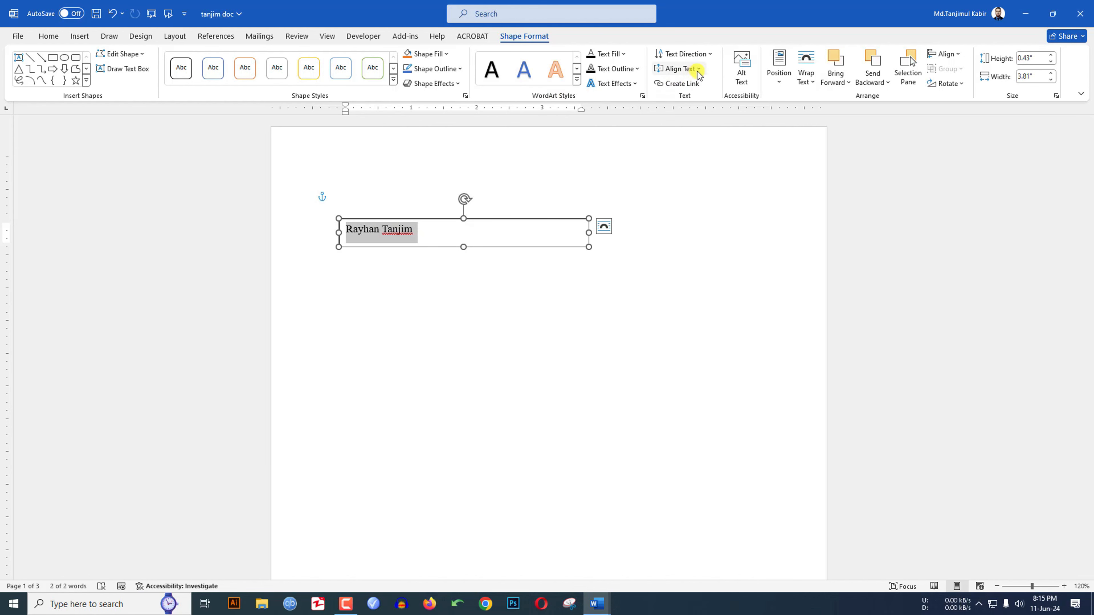
pyautogui.click(706, 54)
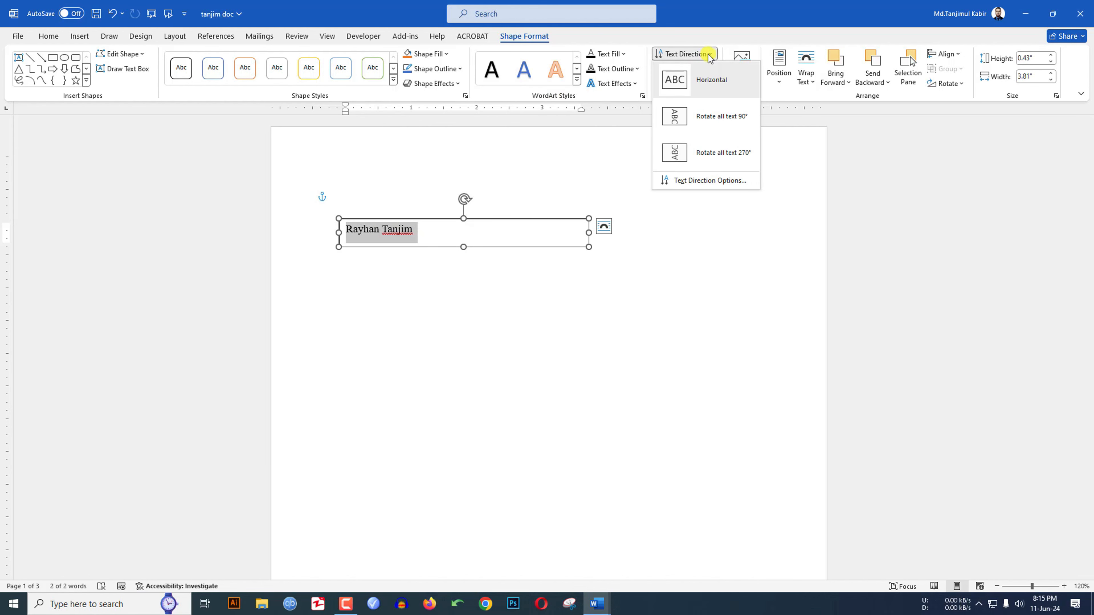
pyautogui.click(699, 153)
pyautogui.moveTo(464, 256); pyautogui.dragTo(463, 322)
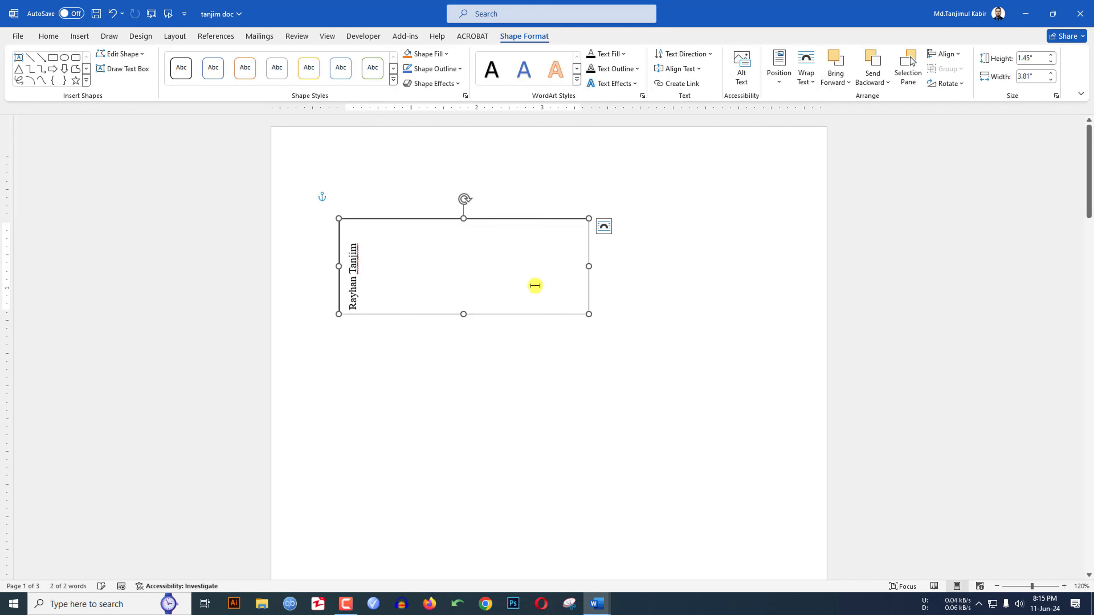
pyautogui.moveTo(587, 267); pyautogui.dragTo(371, 267)
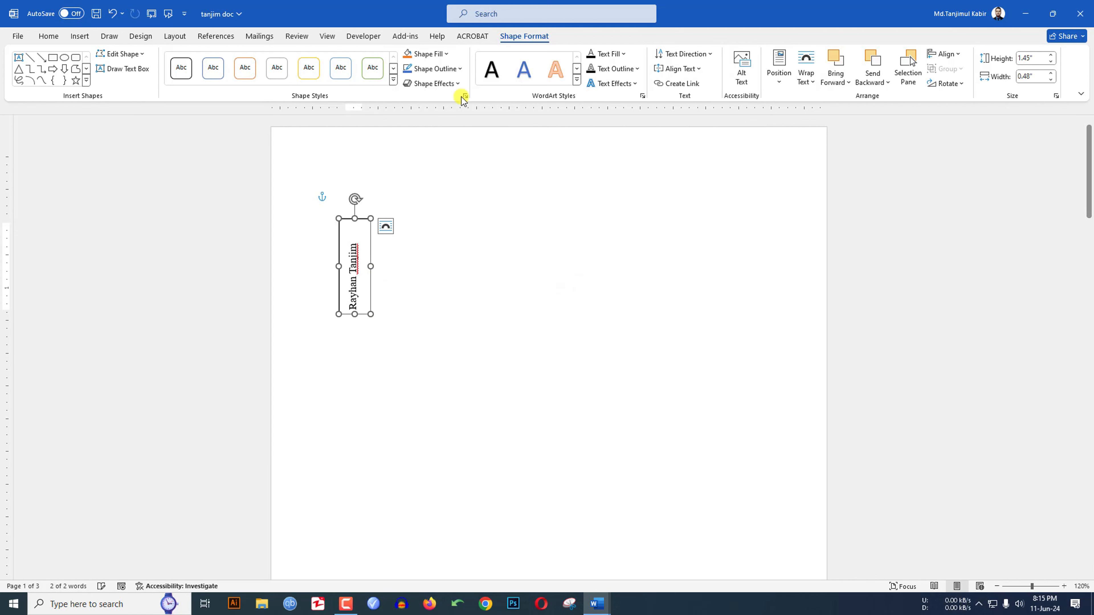
# Step: Remove the text box's outline and move the box to the page's upper-left corner
pyautogui.click(437, 69)
pyautogui.click(440, 212)
pyautogui.click(455, 241)
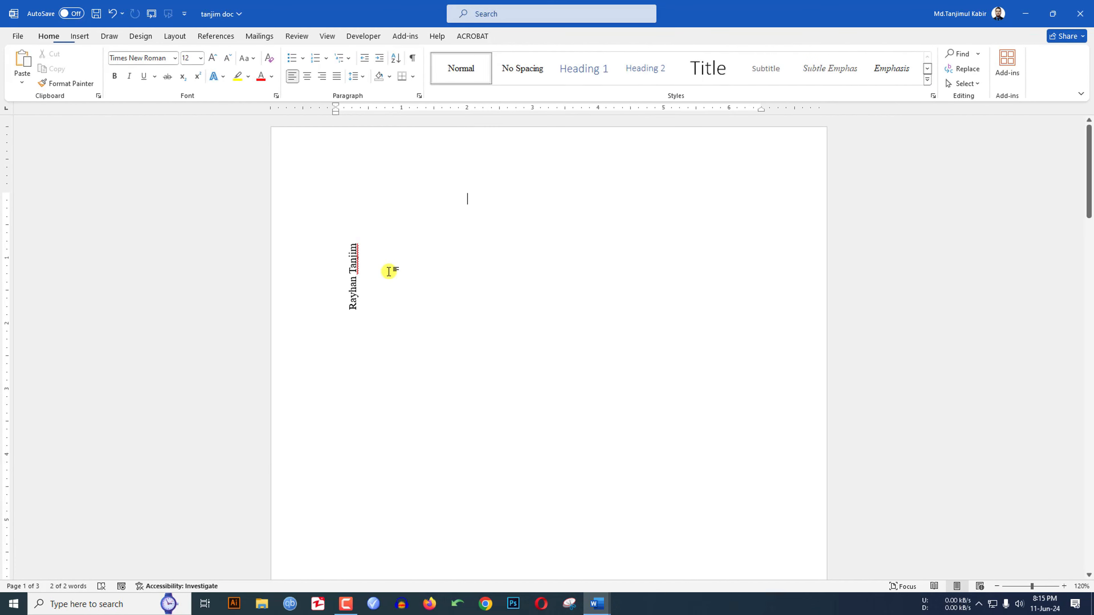
pyautogui.click(365, 281)
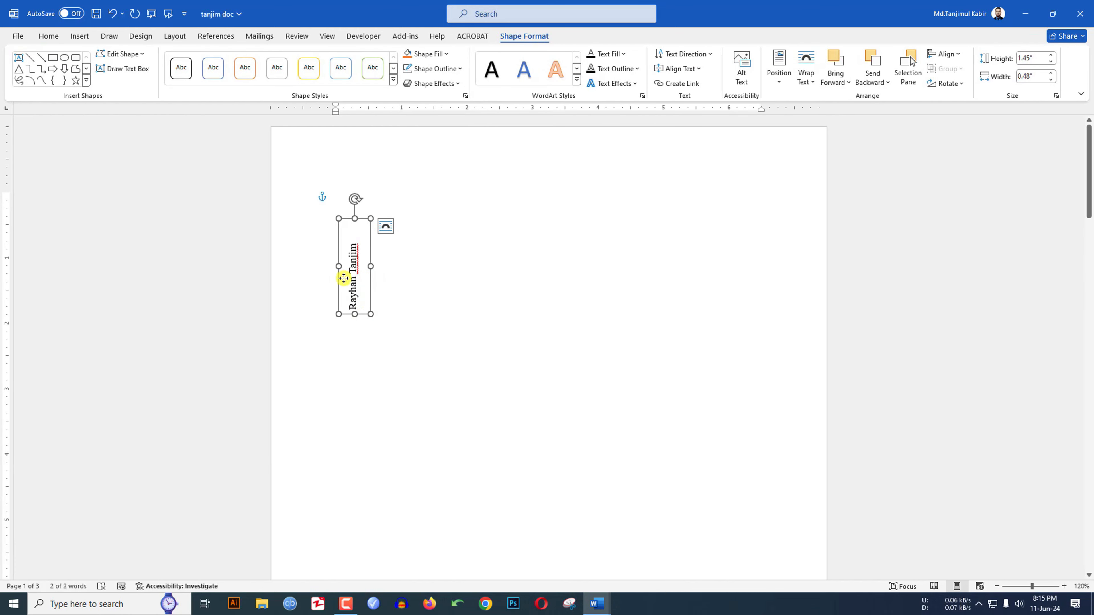
pyautogui.moveTo(343, 278); pyautogui.dragTo(284, 190)
pyautogui.click(409, 216)
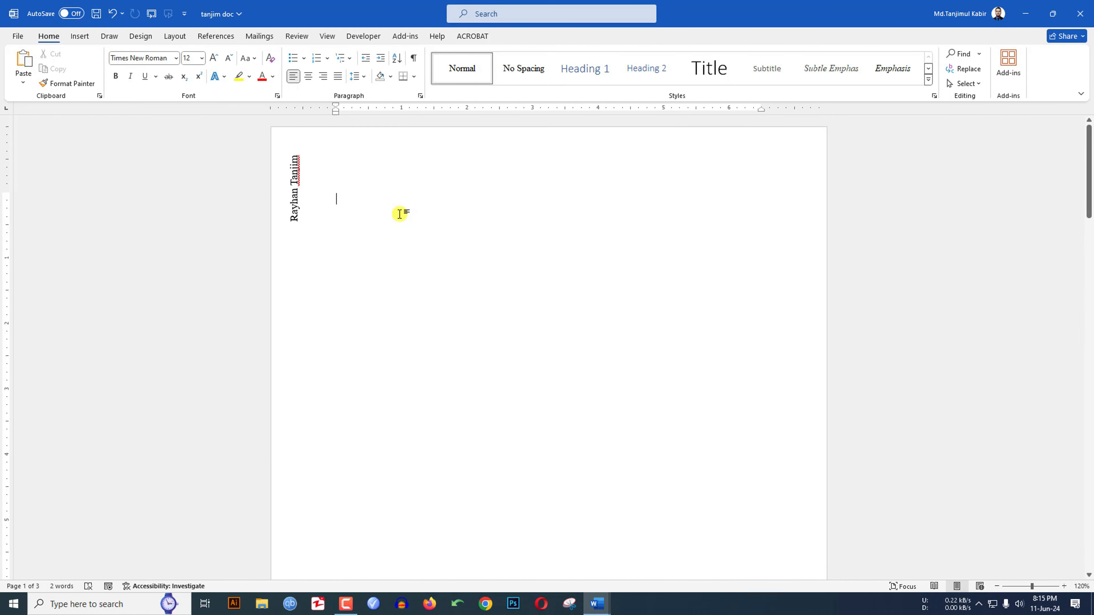
# Step: Delete the vertical name text box from the page's upper-left corner
pyautogui.click(80, 37)
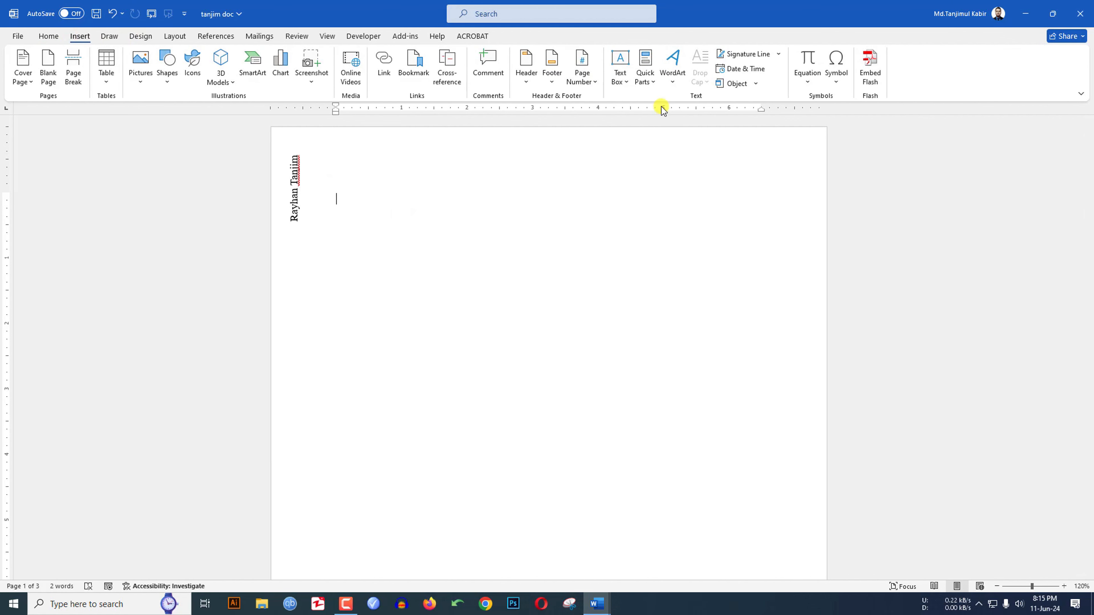
pyautogui.click(646, 73)
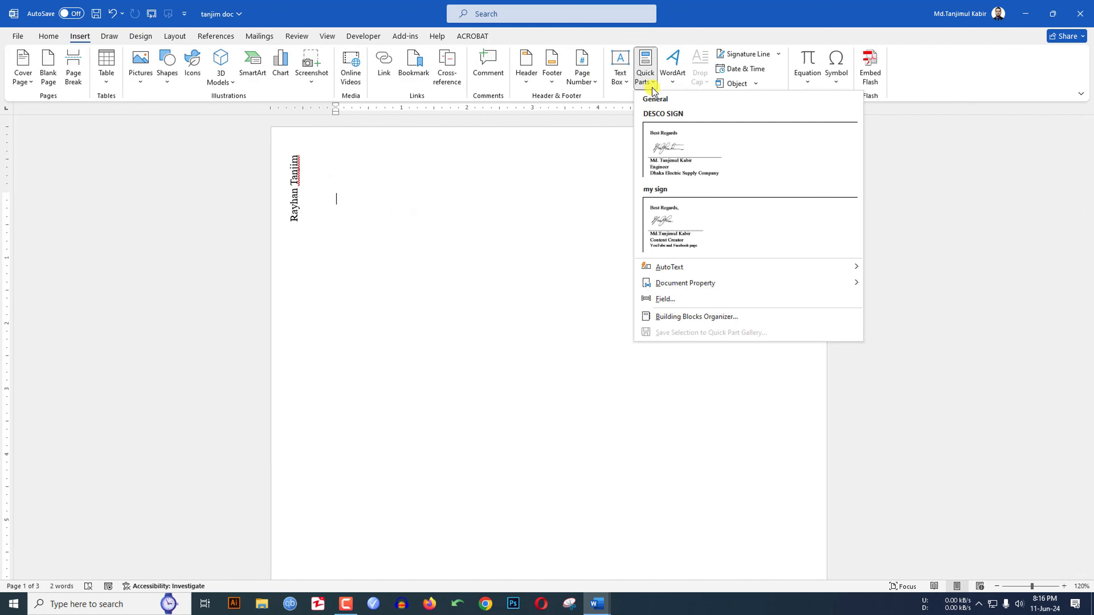
pyautogui.click(457, 171)
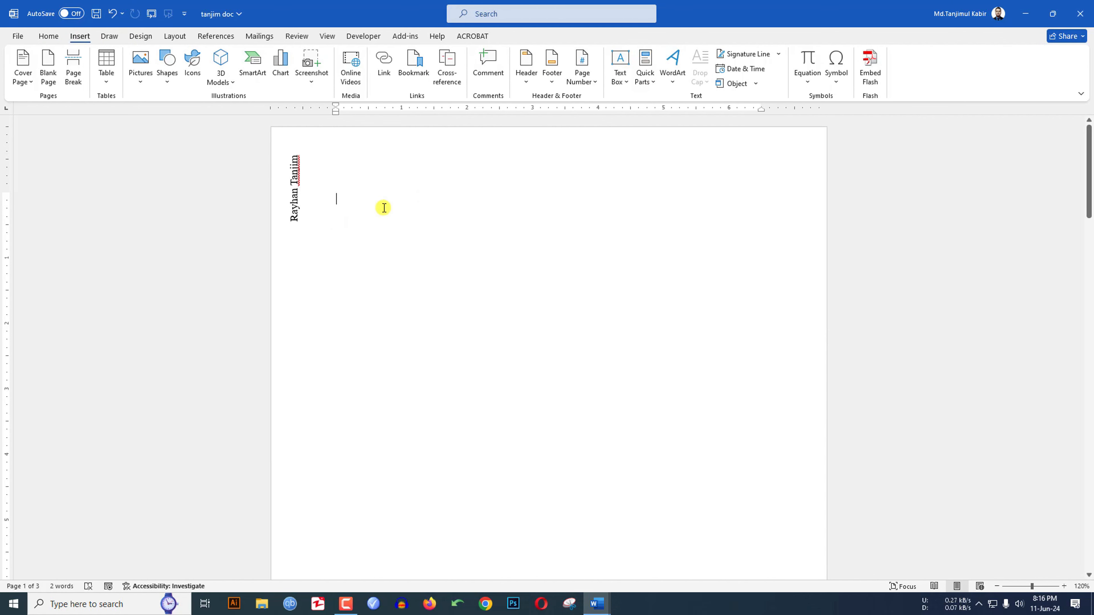
pyautogui.click(307, 224)
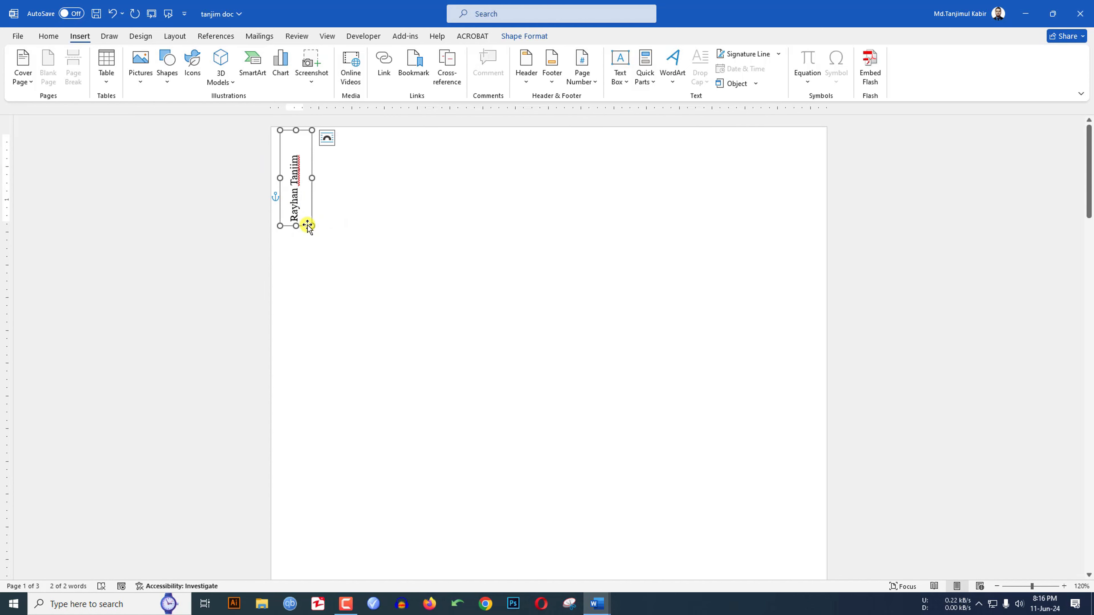
pyautogui.press('Delete')
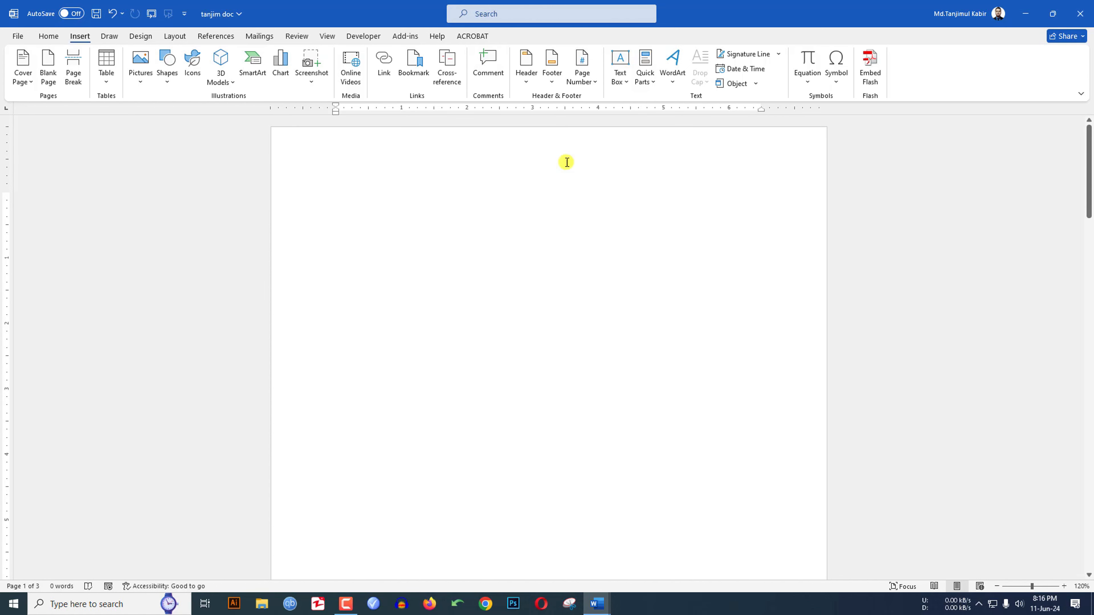
# Step: Insert the "my sign" Quick Part and move the signature block down to the right side of the page
pyautogui.click(653, 81)
pyautogui.click(696, 219)
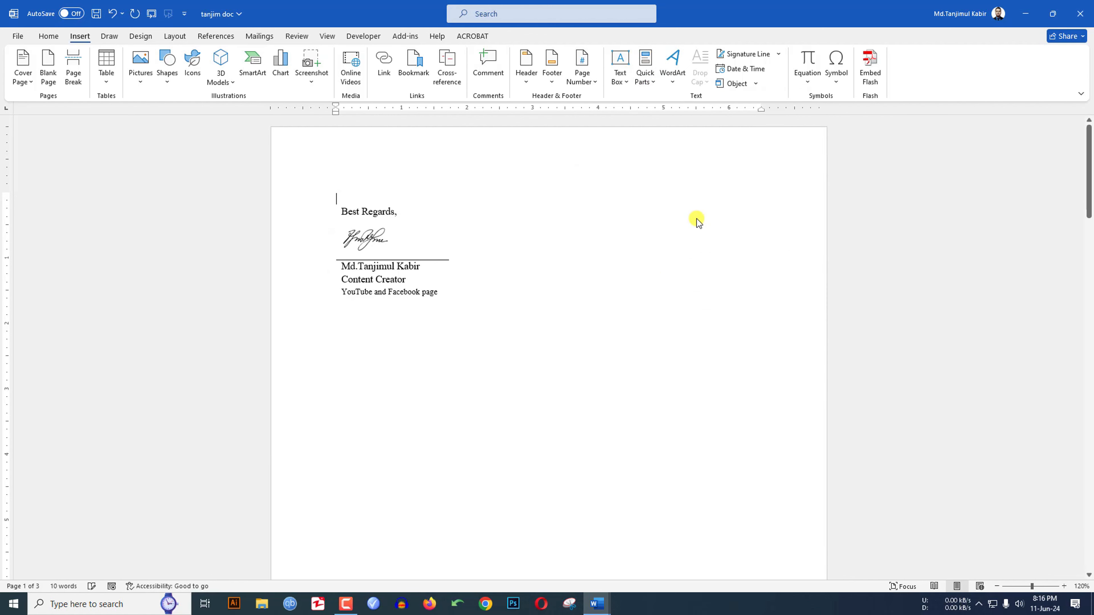
pyautogui.click(331, 201)
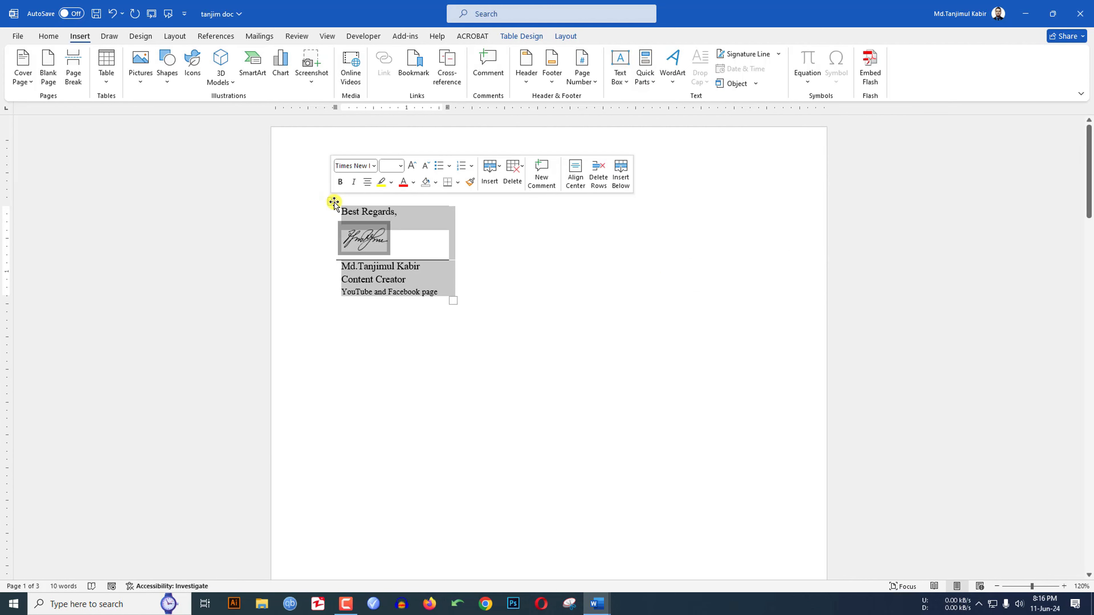
pyautogui.moveTo(332, 201)
pyautogui.mouseDown()
pyautogui.moveTo(544, 252)
pyautogui.moveTo(659, 416)
pyautogui.moveTo(646, 426)
pyautogui.mouseUp()
pyautogui.scroll(-2, 715, 306)
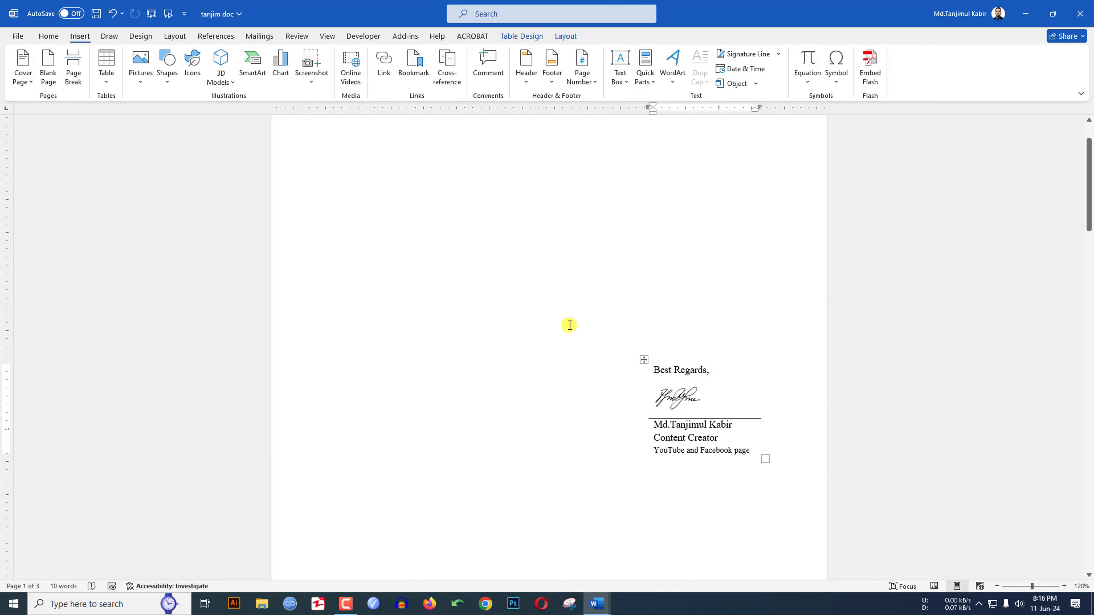
pyautogui.click(552, 322)
pyautogui.scroll(2, 555, 322)
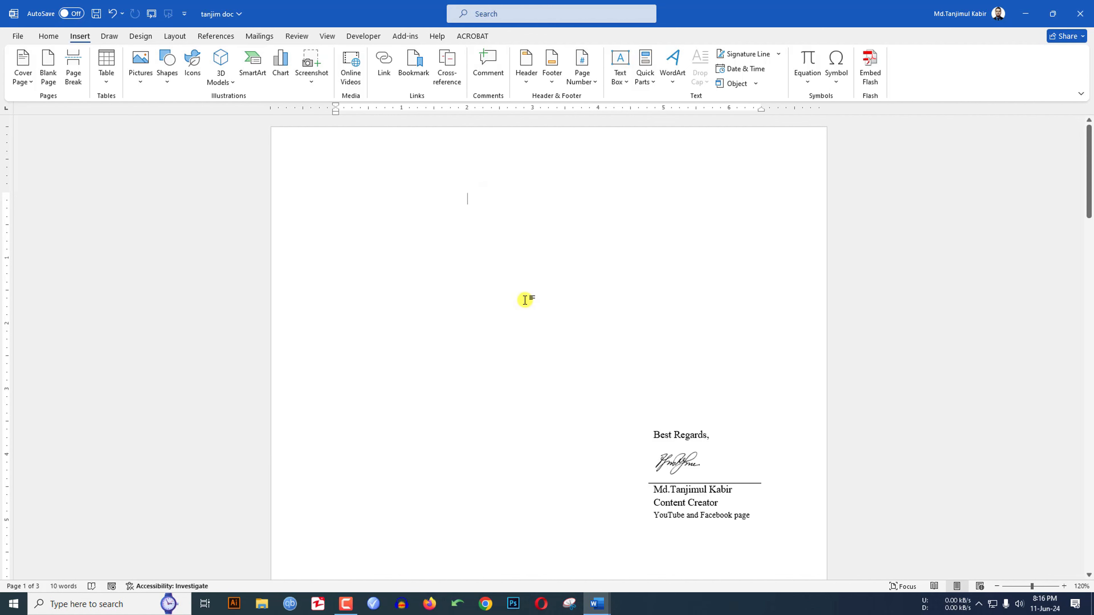
# Step: Clear the signature block's contents and delete its remaining empty table
pyautogui.scroll(-2, 518, 297)
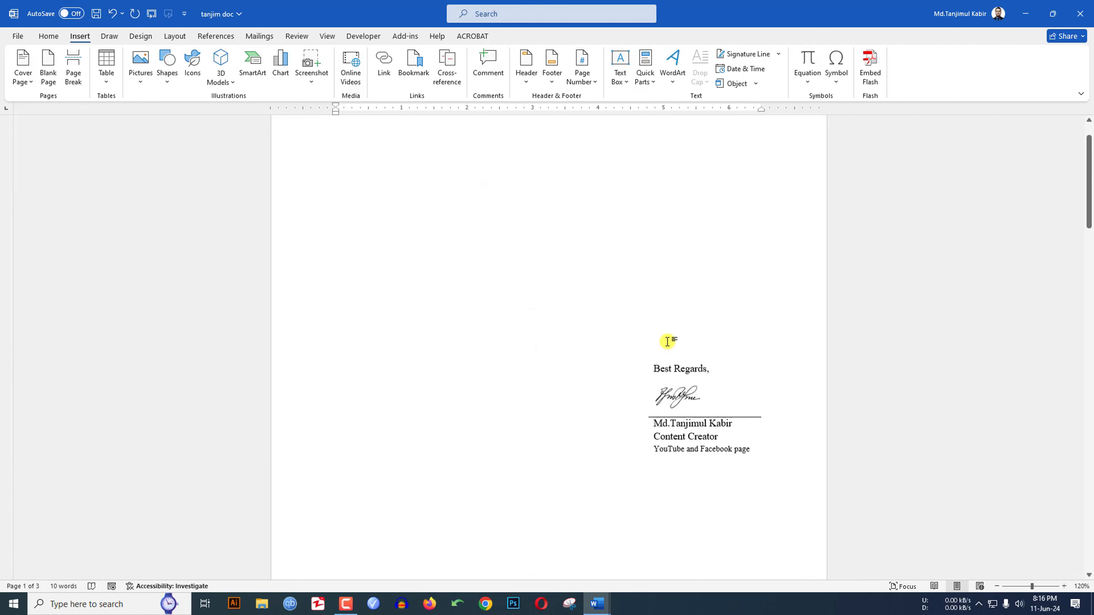
pyautogui.click(671, 410)
pyautogui.click(645, 375)
pyautogui.press('Delete')
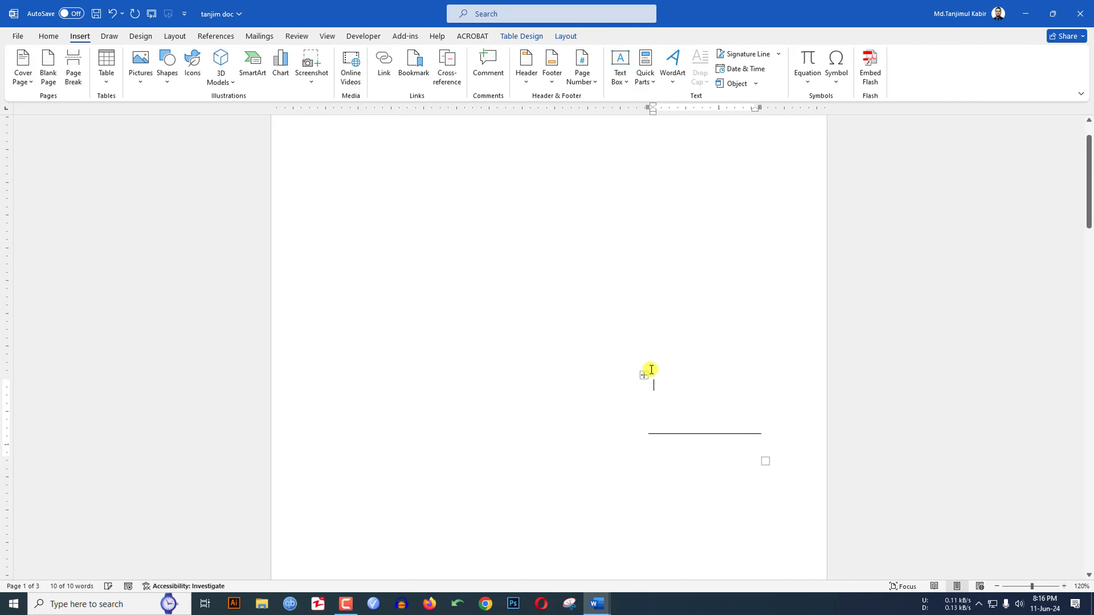
pyautogui.click(768, 461)
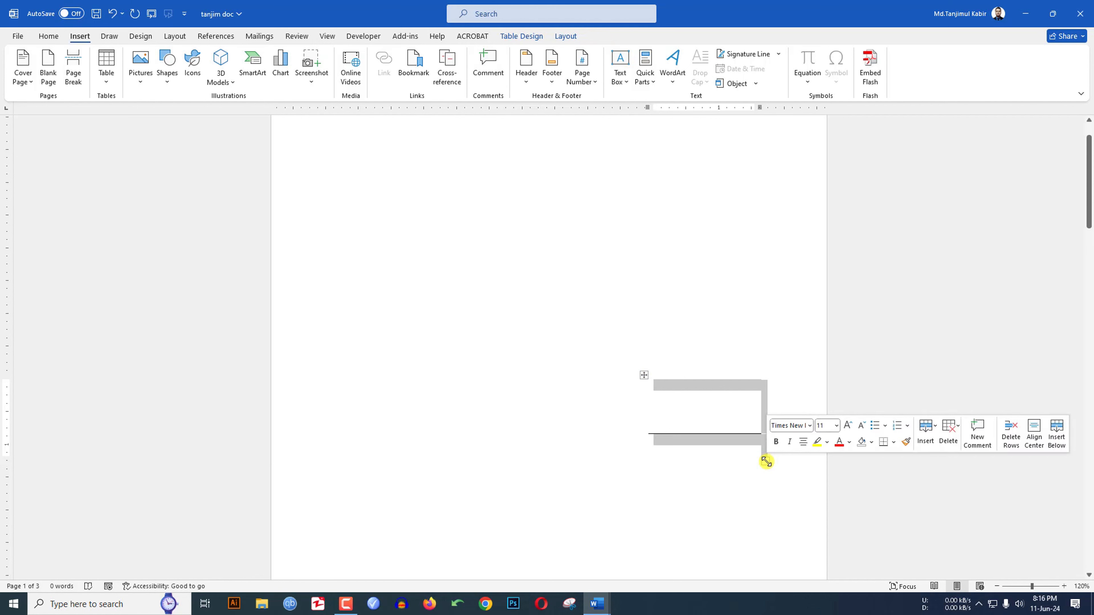
pyautogui.rightClick(768, 460)
pyautogui.click(811, 323)
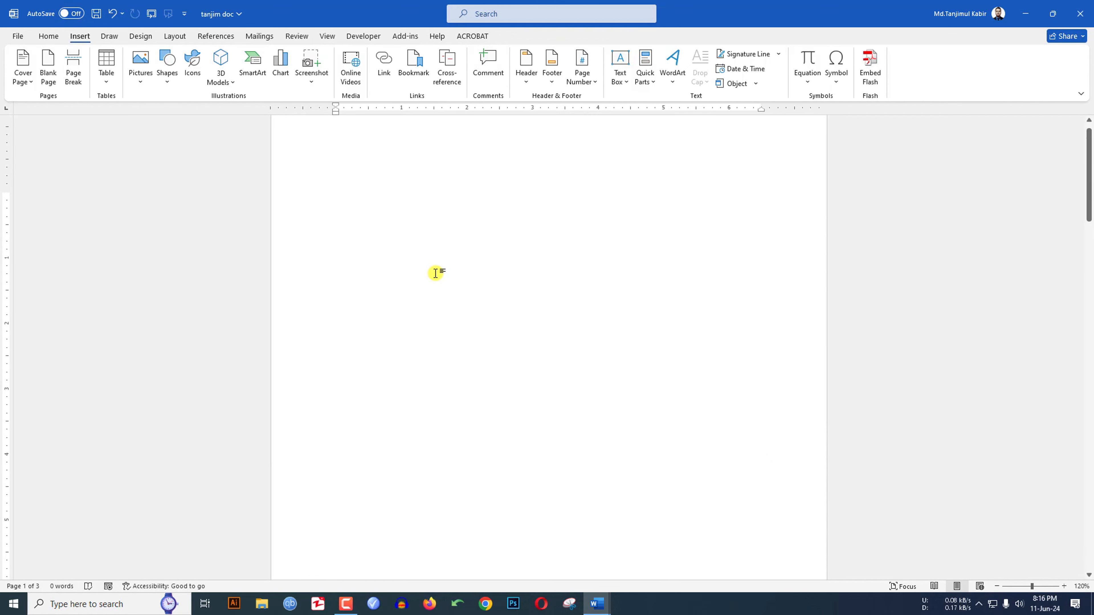
# Step: Write the closing "Thank you" with the sender's full name beneath it, leaving a blank line between them
pyautogui.write('Bes')
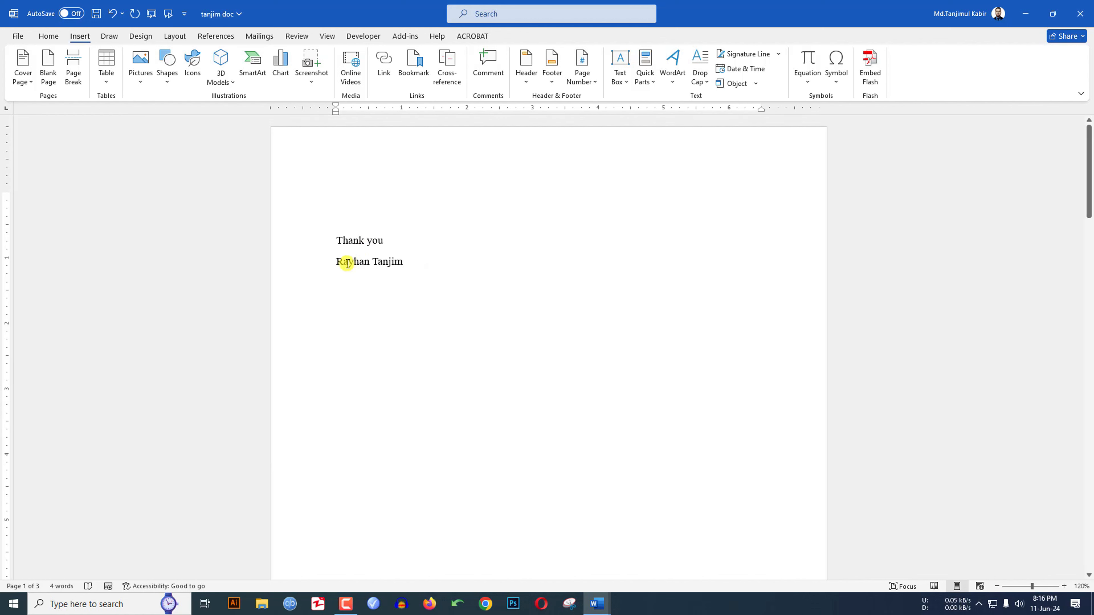
pyautogui.click(339, 262)
pyautogui.press('Return')
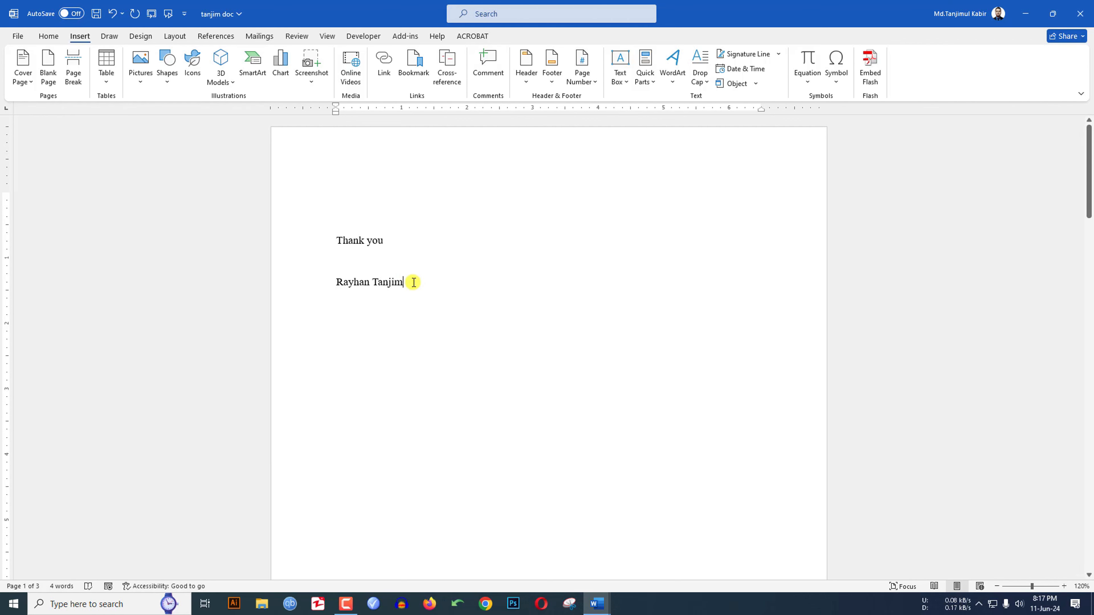
# Step: Add the line "Content Creator" beneath the sender's name and remove the space after paragraph from both lines
pyautogui.write('Content Creator')
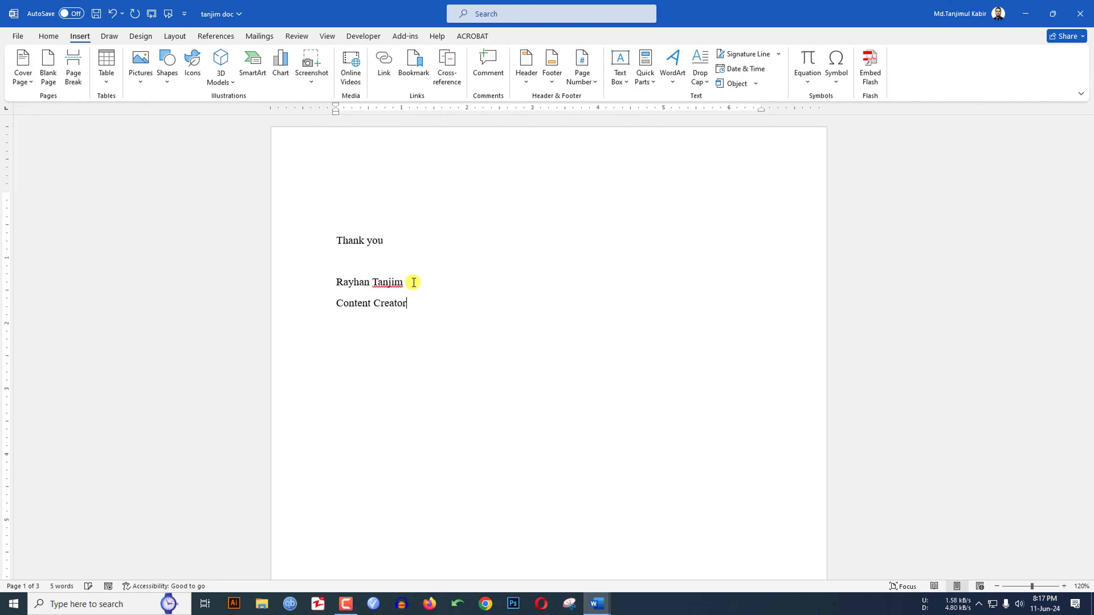
pyautogui.keyDown('shift'); pyautogui.click(349, 288); pyautogui.keyUp('shift')
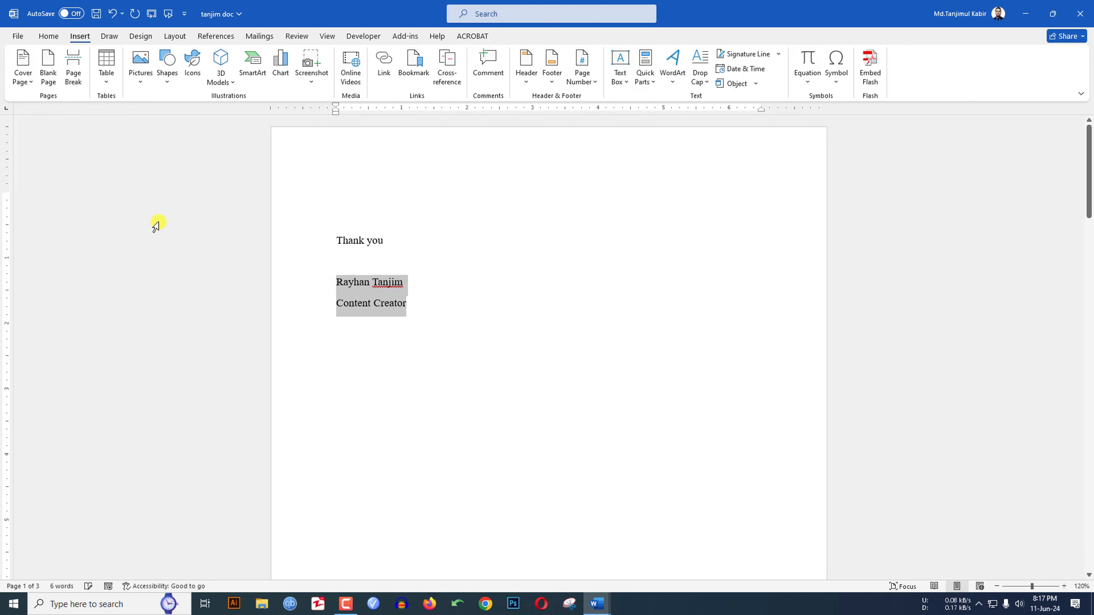
pyautogui.click(48, 36)
pyautogui.click(359, 82)
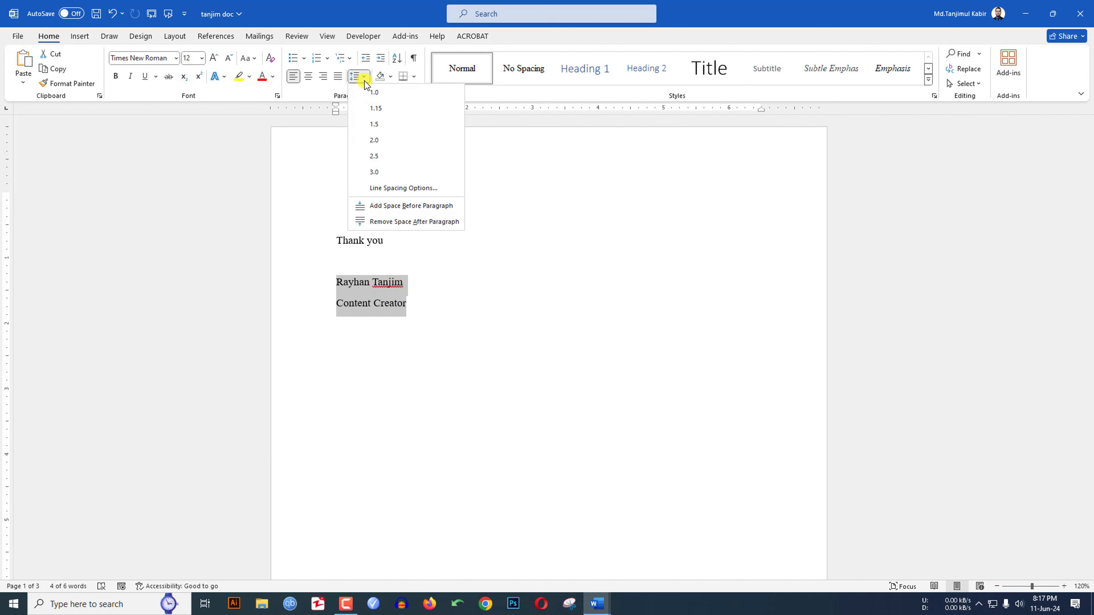
pyautogui.click(400, 222)
# Step: Make the sender's name and the "Content Creator" line bold
pyautogui.click(420, 296)
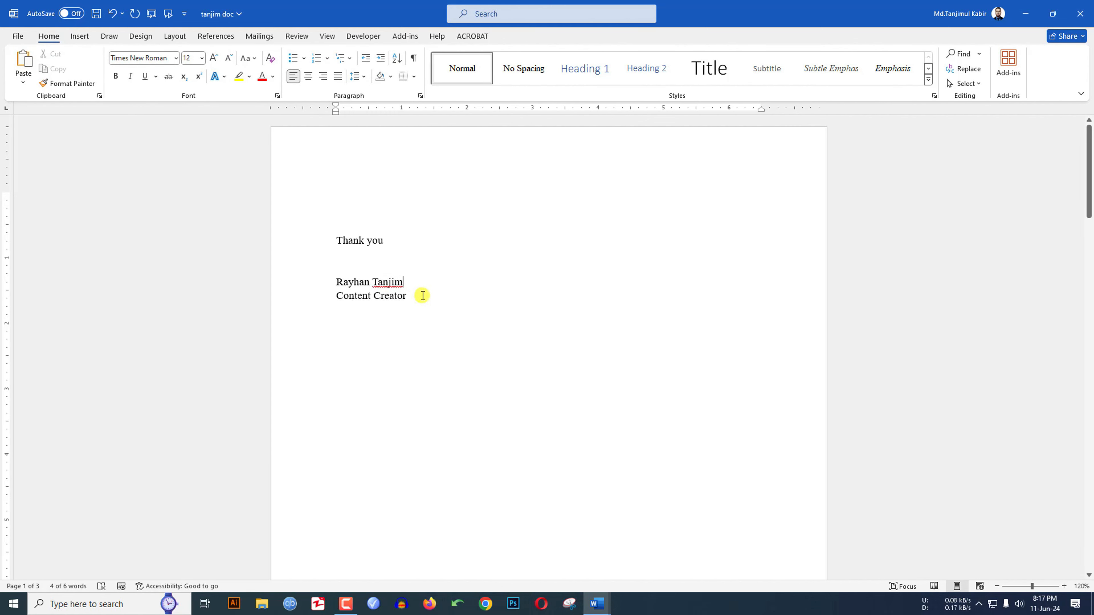
pyautogui.moveTo(420, 296); pyautogui.dragTo(337, 281)
pyautogui.click(116, 76)
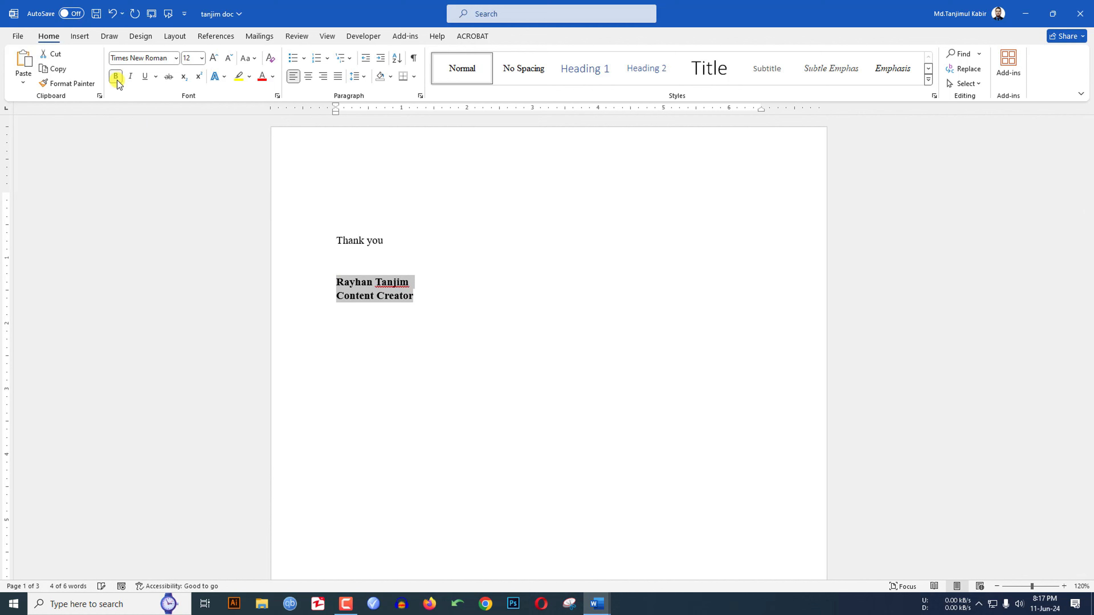
pyautogui.click(444, 288)
# Step: Draw a straight horizontal line about 1.35" long directly above the sender's name
pyautogui.click(79, 35)
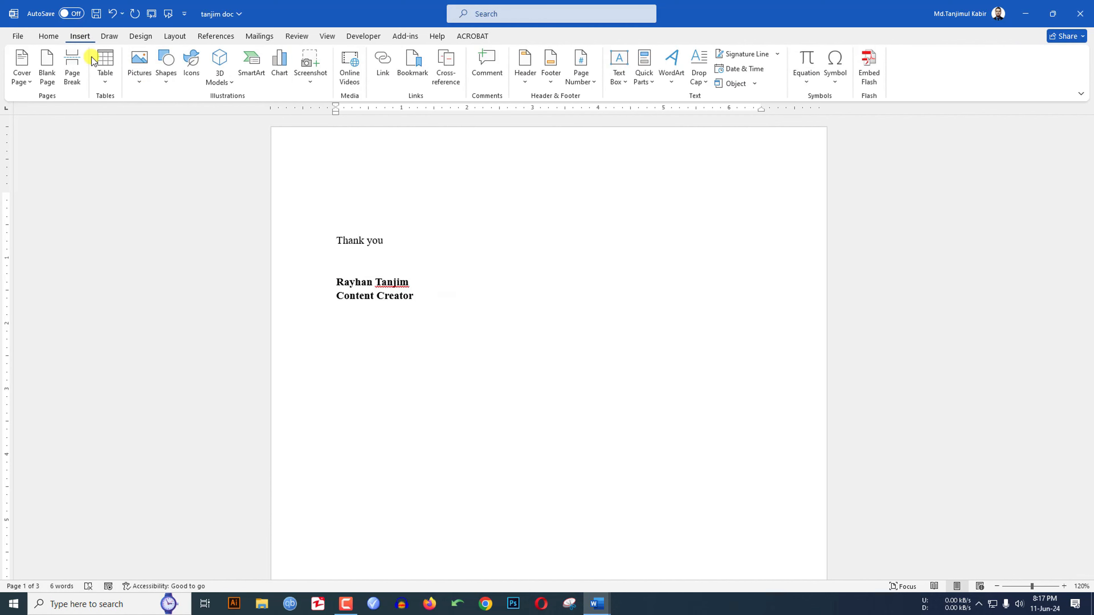
pyautogui.click(172, 86)
pyautogui.click(174, 114)
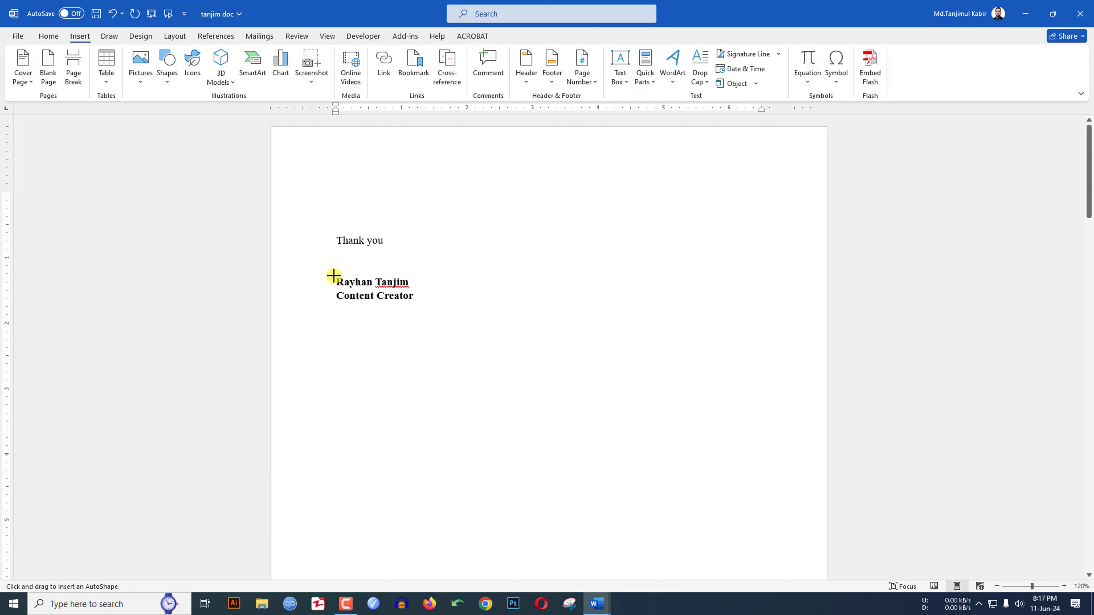
pyautogui.moveTo(334, 276); pyautogui.dragTo(422, 276)
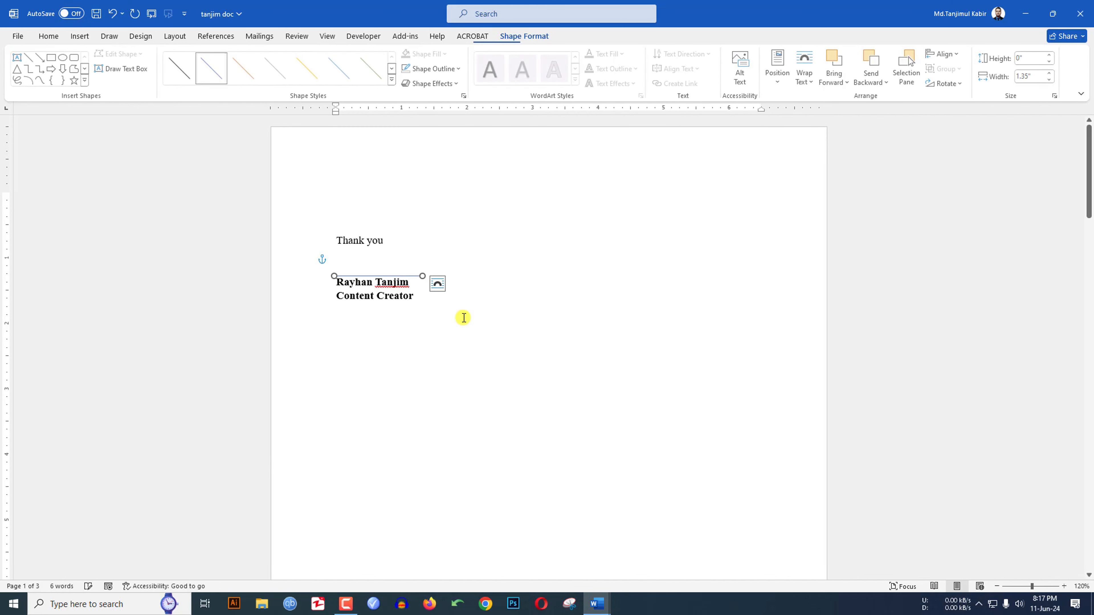
# Step: Set the signature line's outline color to black and its weight to 1 pt
pyautogui.click(432, 69)
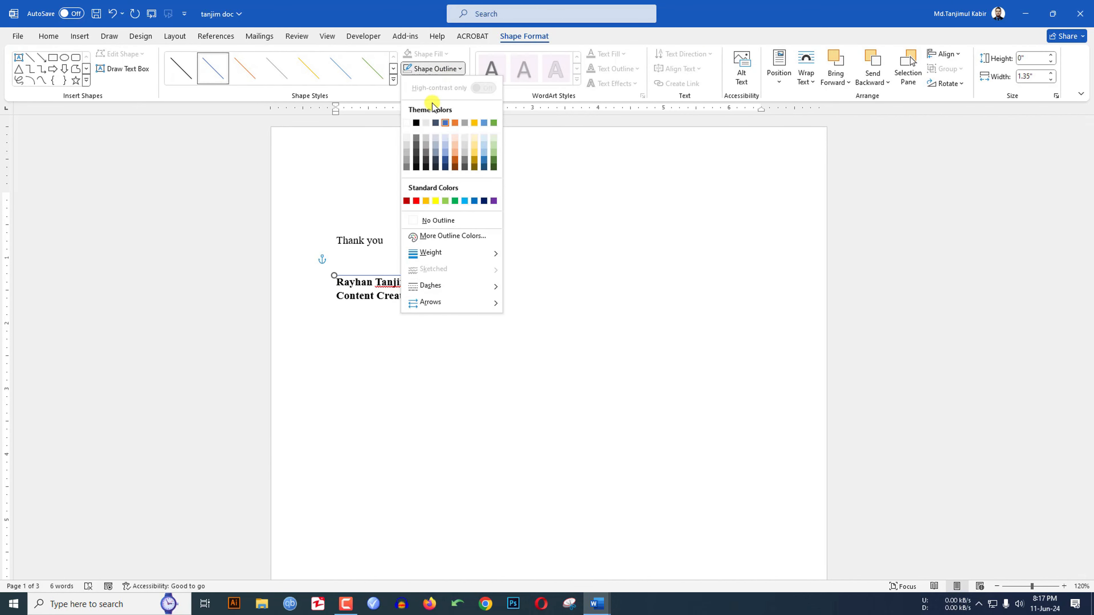
pyautogui.click(415, 123)
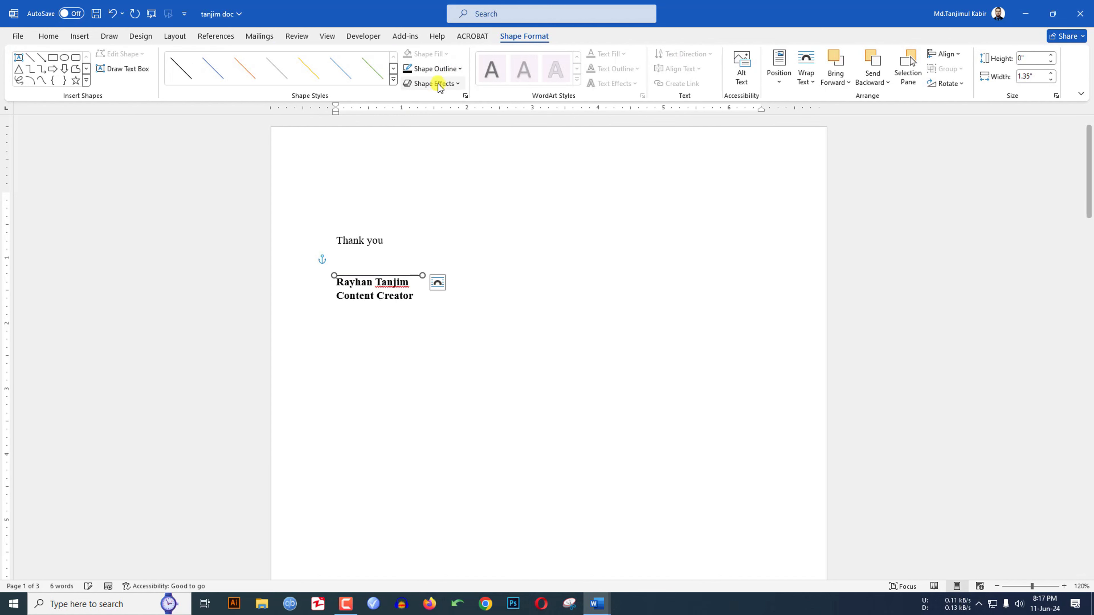
pyautogui.click(447, 69)
pyautogui.moveTo(493, 257)
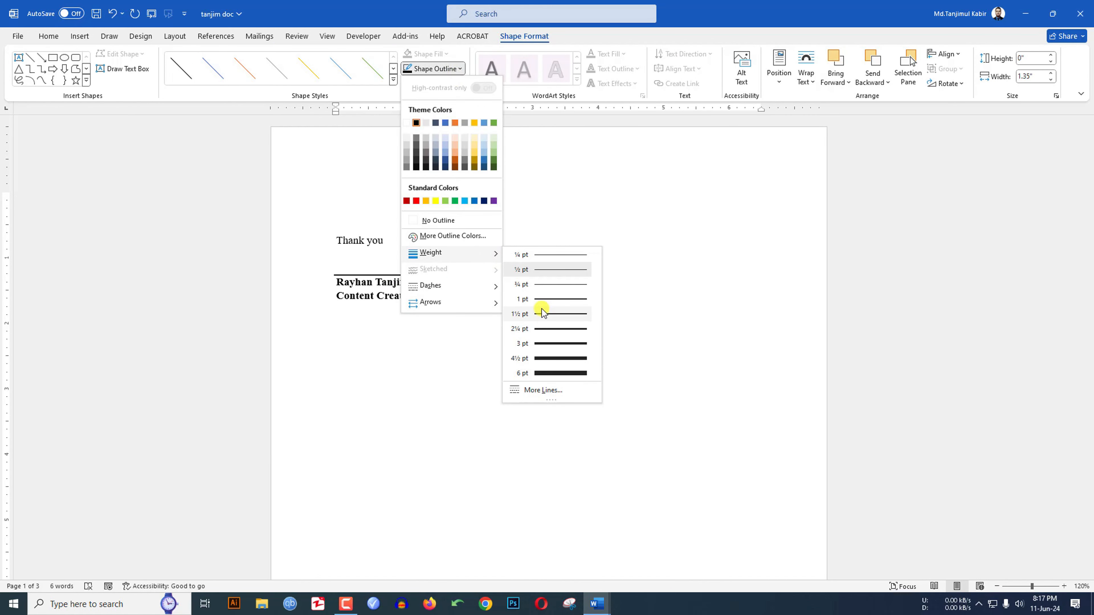
pyautogui.click(542, 299)
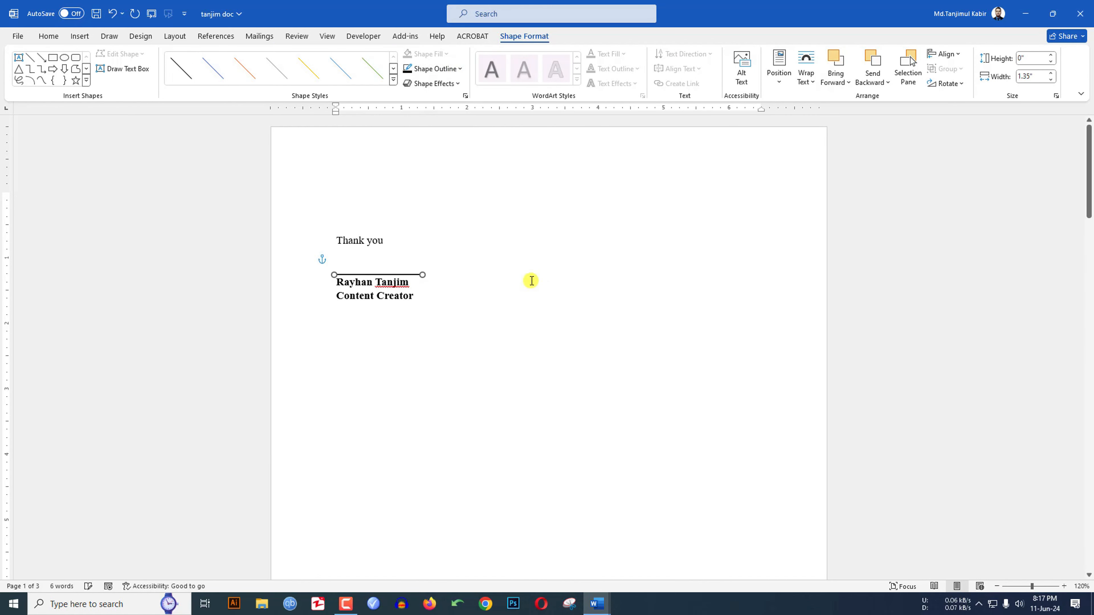
# Step: Insert the picture "sign (1)" from Downloads below "Thank you", adding a blank line there, and shrink it to about 1.49" wide
pyautogui.click(383, 262)
pyautogui.press('Return')
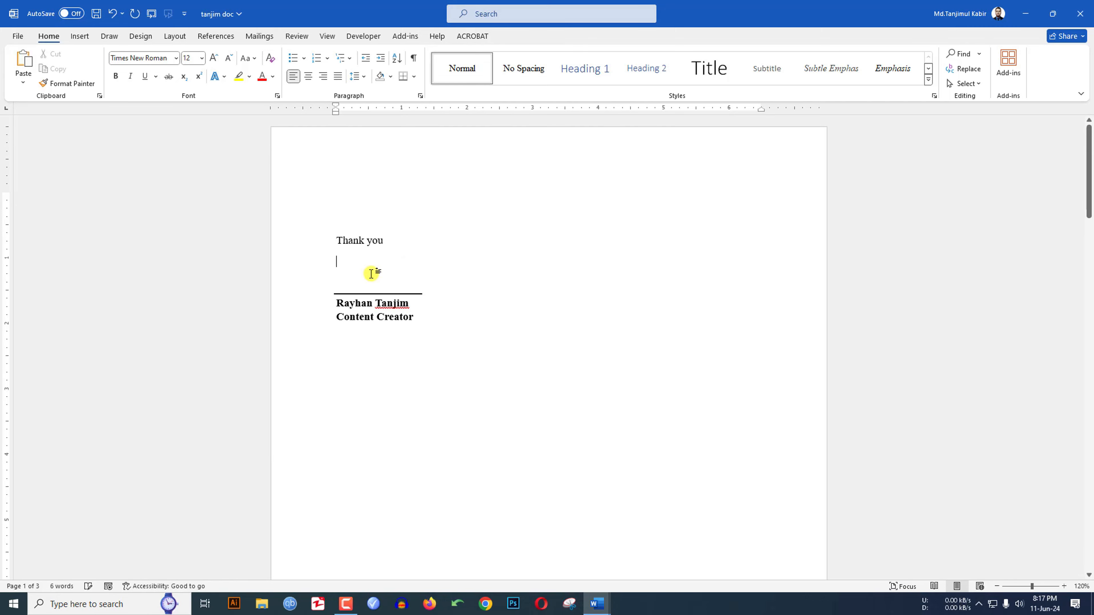
pyautogui.click(79, 36)
pyautogui.click(142, 69)
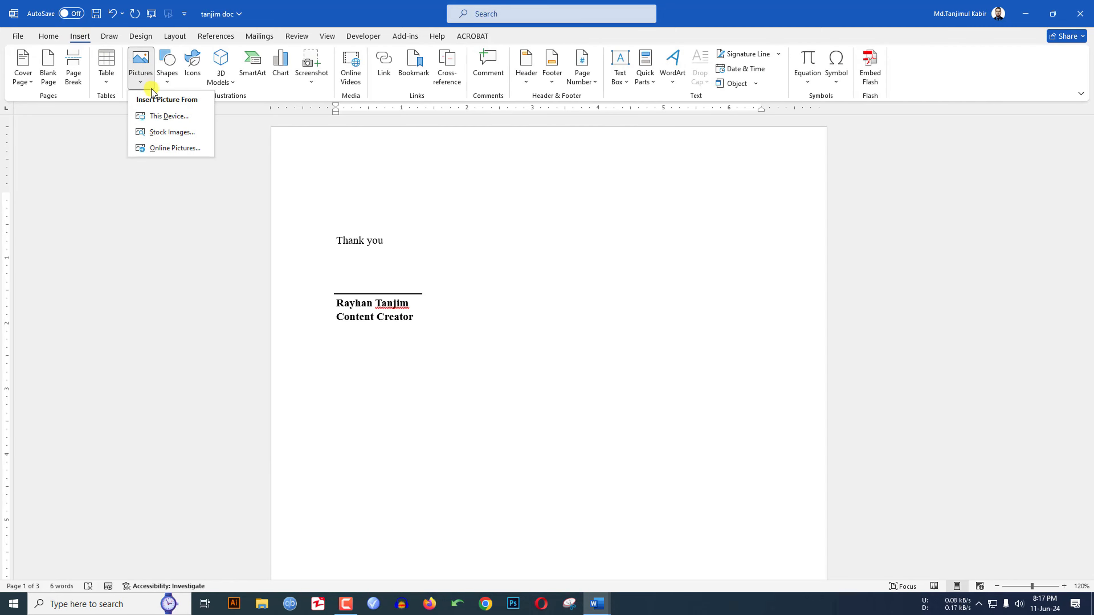
pyautogui.click(156, 115)
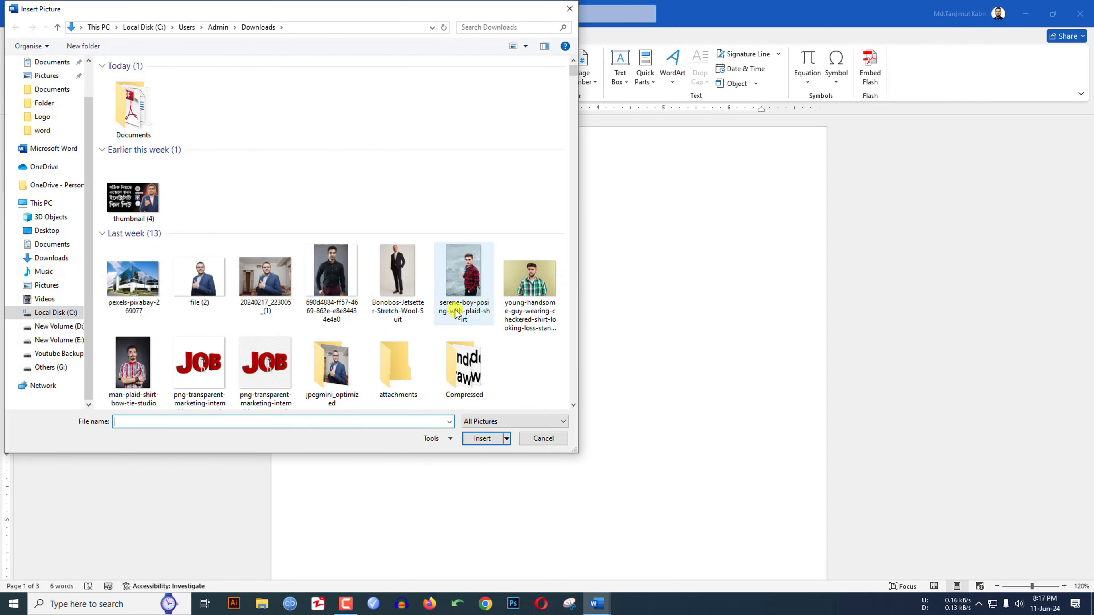
pyautogui.scroll(-10, 407, 293)
pyautogui.scroll(-15, 412, 317)
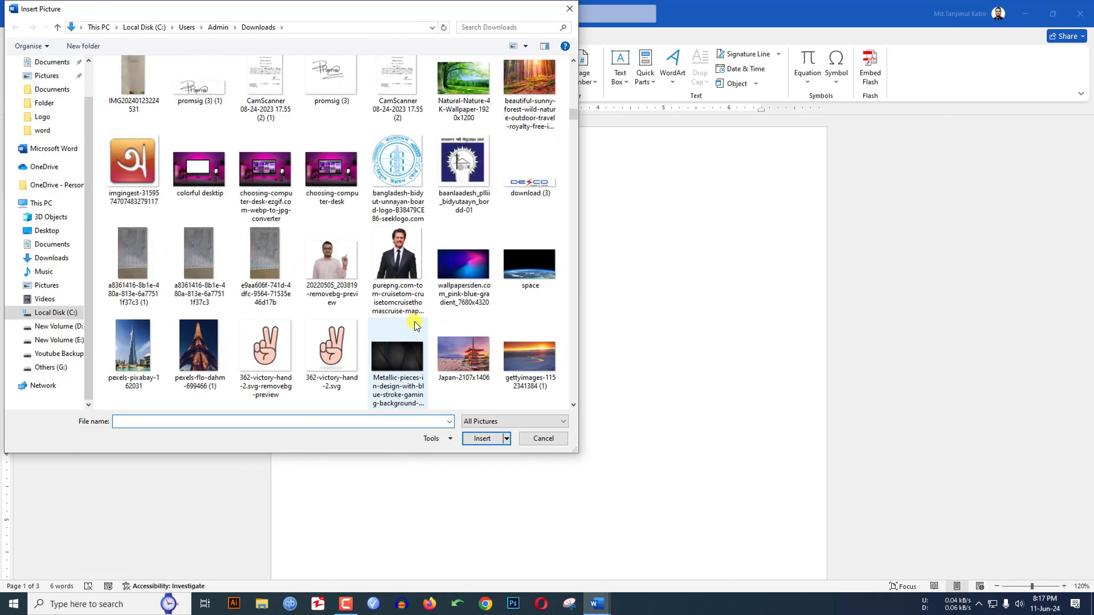
pyautogui.scroll(-15, 416, 328)
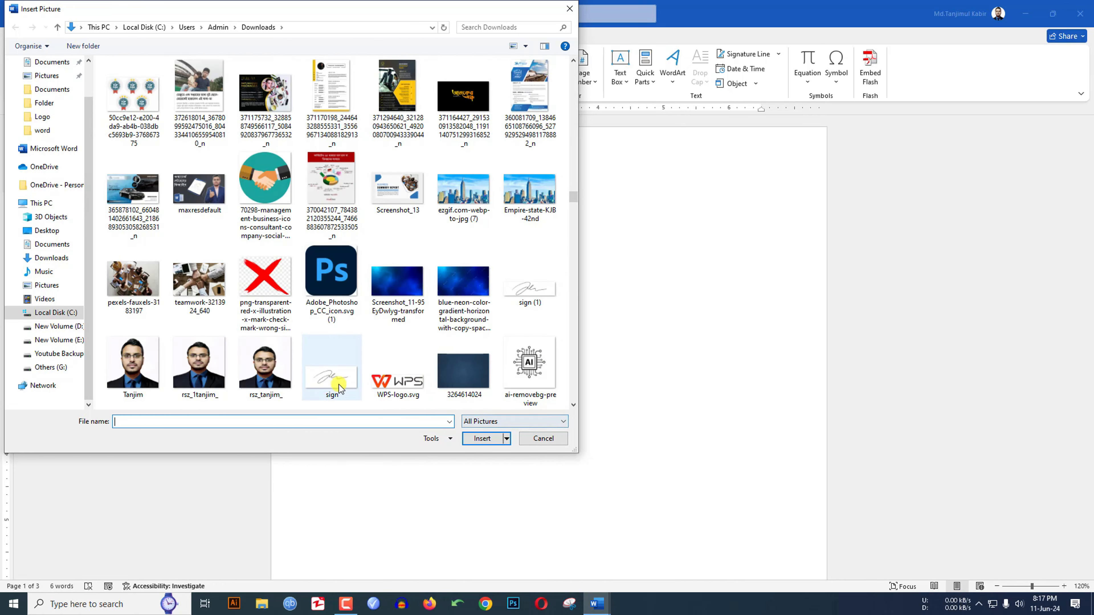
pyautogui.click(530, 282)
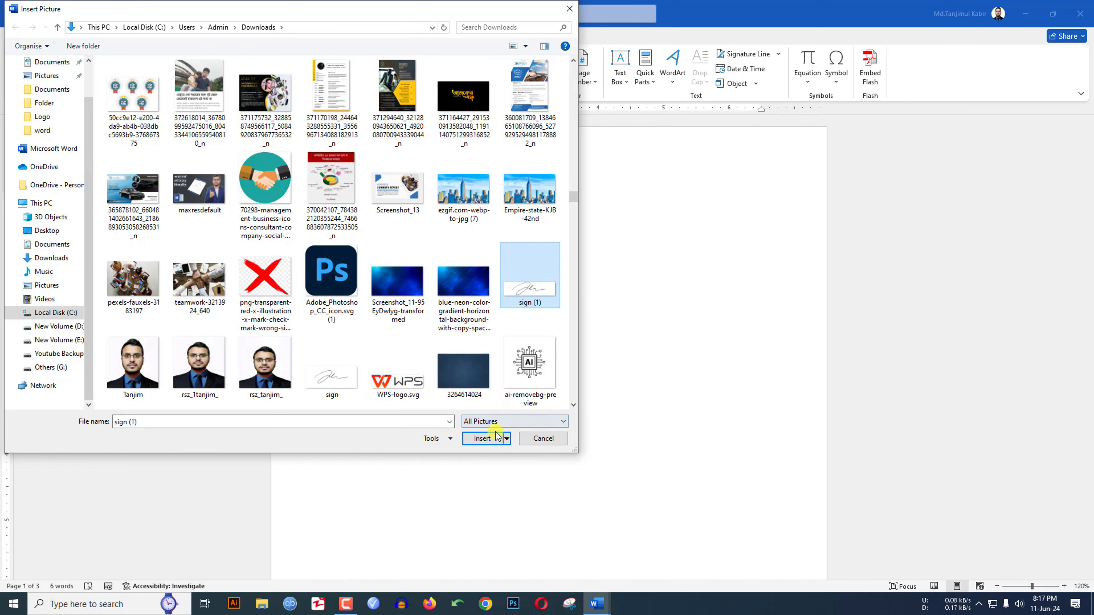
pyautogui.click(482, 438)
pyautogui.moveTo(541, 254); pyautogui.dragTo(408, 281)
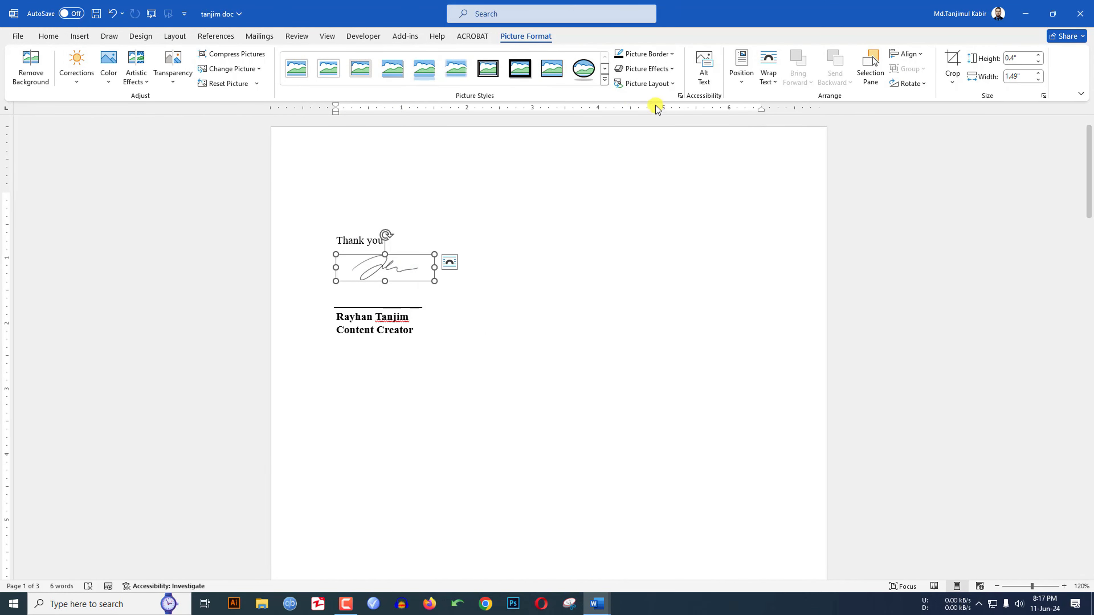
# Step: Set the signature picture's text wrapping to In Front of Text and place it just above the signature line
pyautogui.click(768, 76)
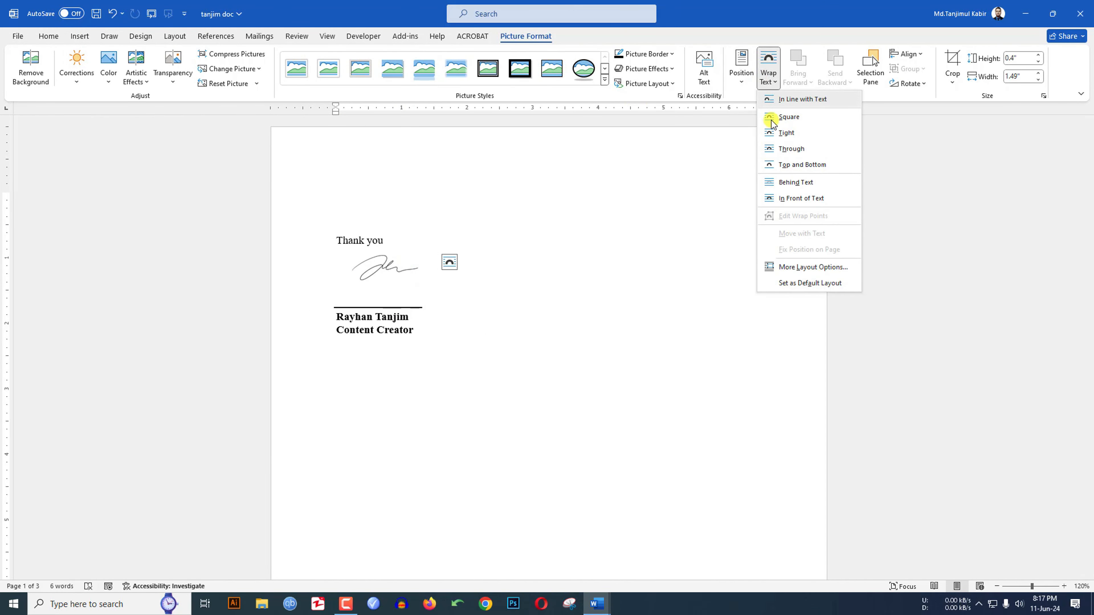
pyautogui.click(796, 198)
pyautogui.moveTo(366, 269)
pyautogui.mouseDown()
pyautogui.moveTo(364, 278)
pyautogui.moveTo(378, 273)
pyautogui.mouseUp()
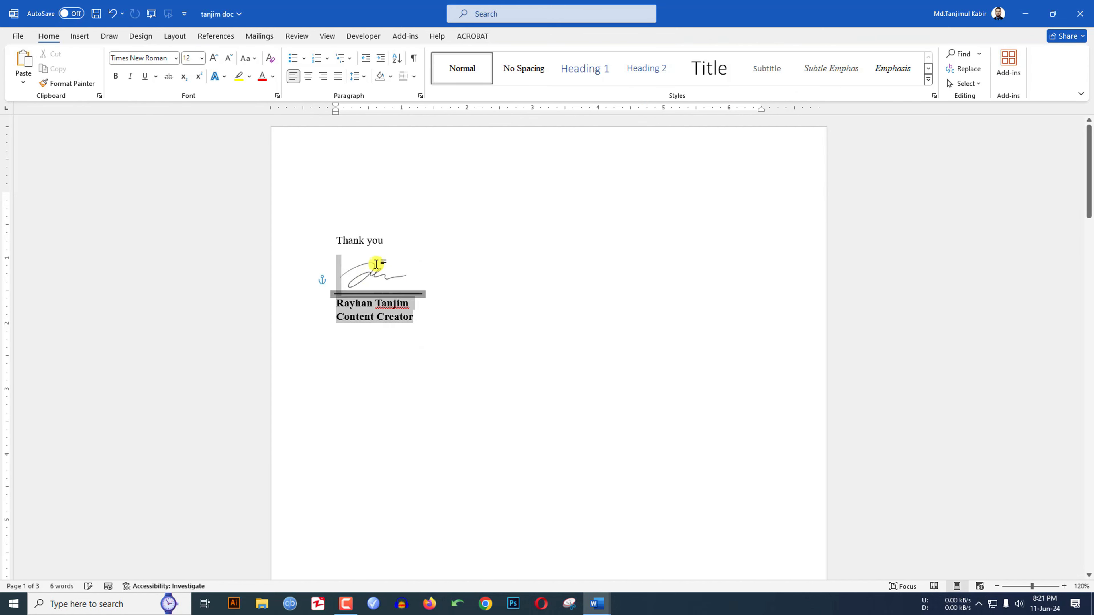
# Step: Save the whole closing block from "Thank you" to "Content Creator" to the Quick Part gallery as "Thank you sign"
pyautogui.moveTo(376, 264); pyautogui.dragTo(353, 248)
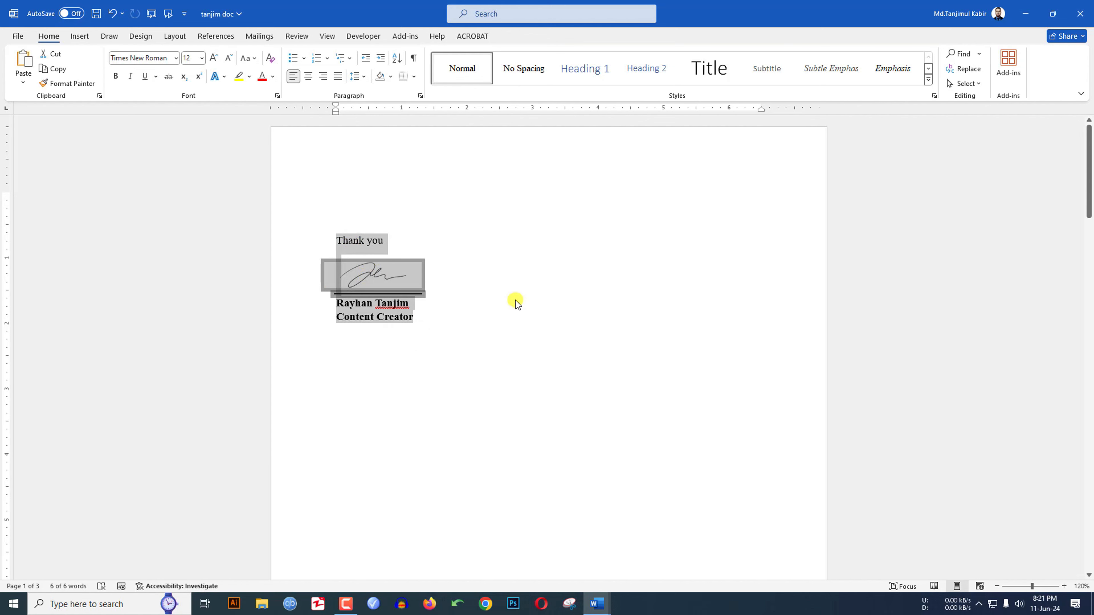
pyautogui.click(86, 38)
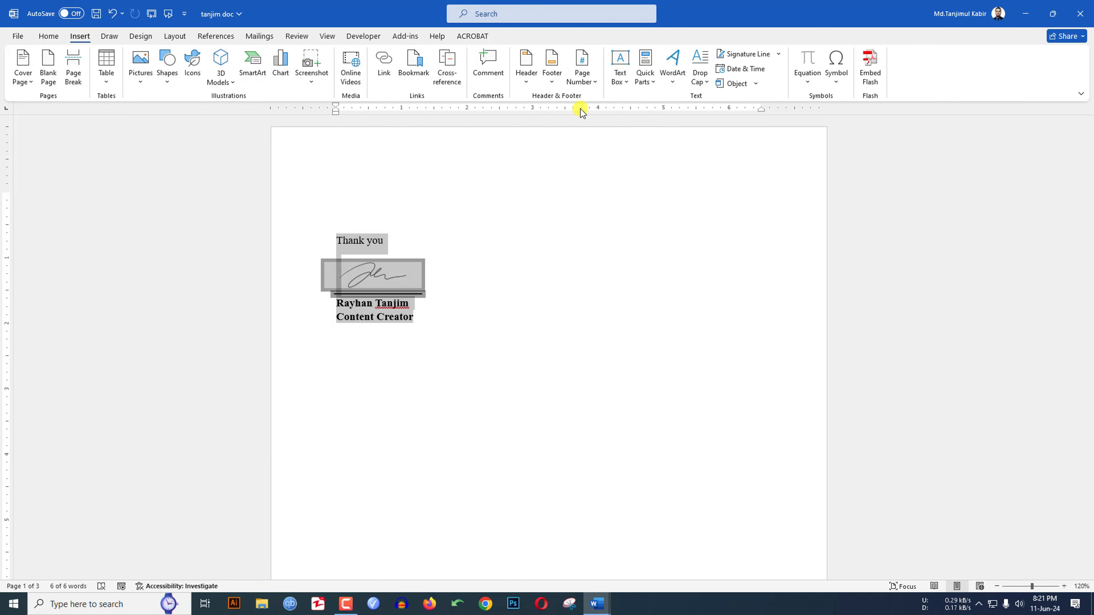
pyautogui.click(643, 80)
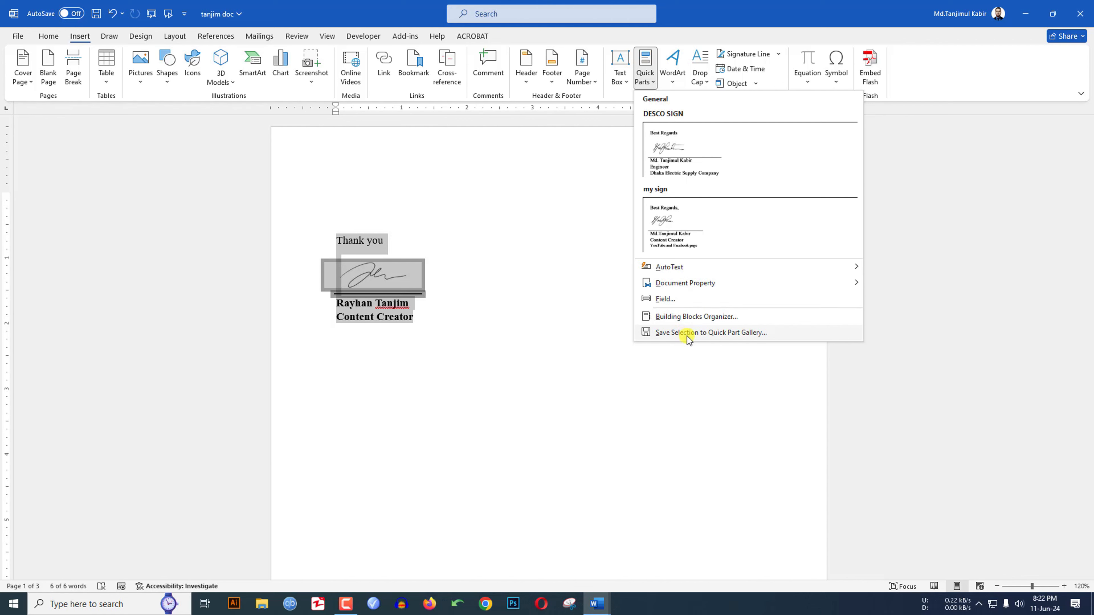
pyautogui.click(697, 332)
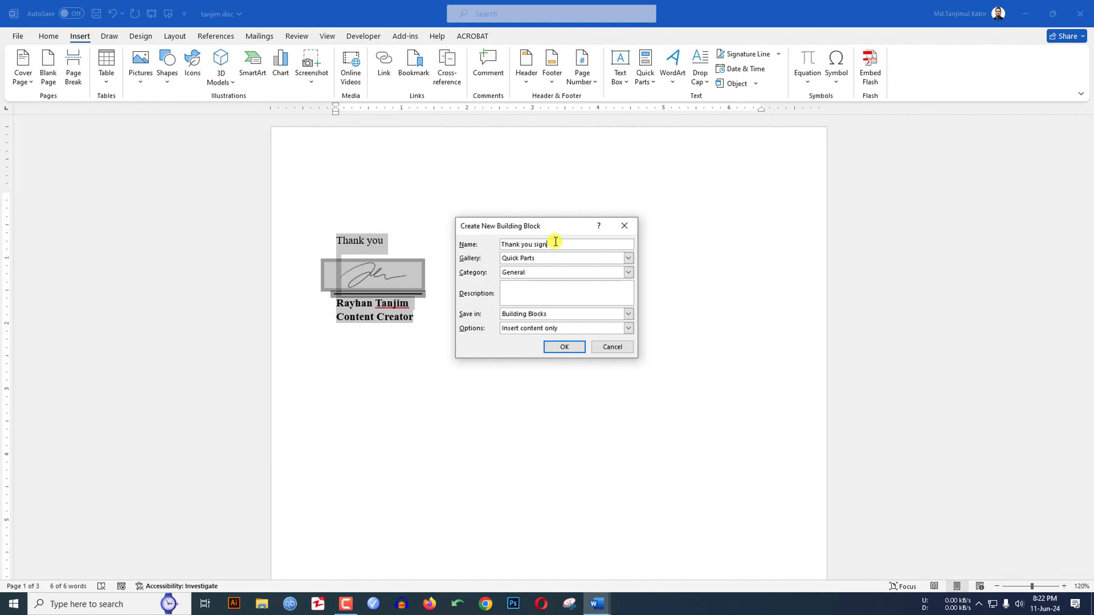
pyautogui.click(564, 346)
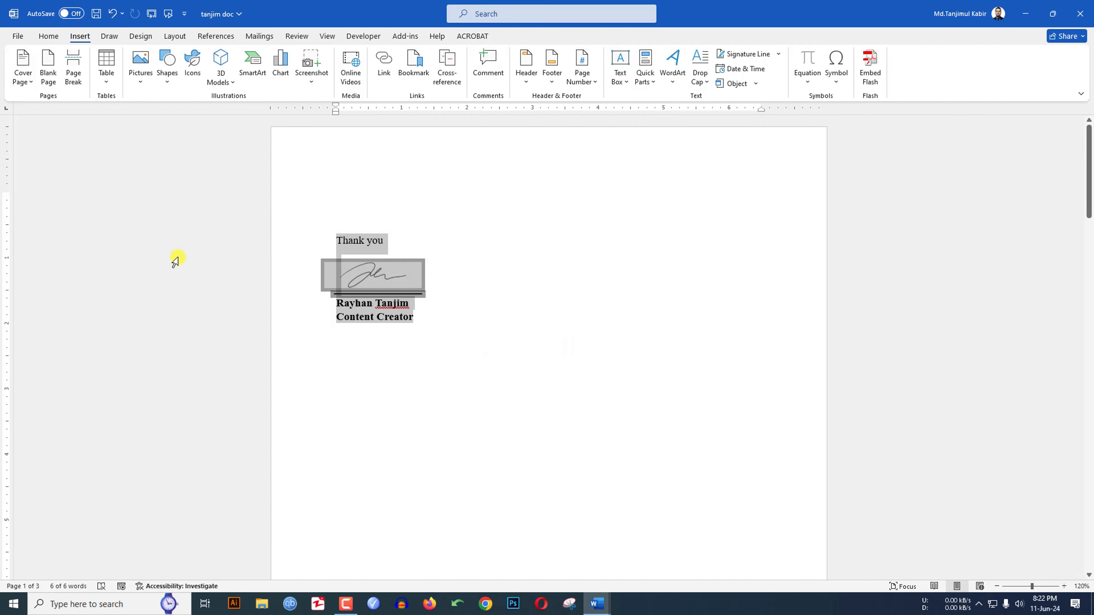
# Step: Create a new blank document and insert the "Thank you sign" Quick Part with an empty line below it
pyautogui.hotkey('ctrl', 'n')
pyautogui.click(80, 37)
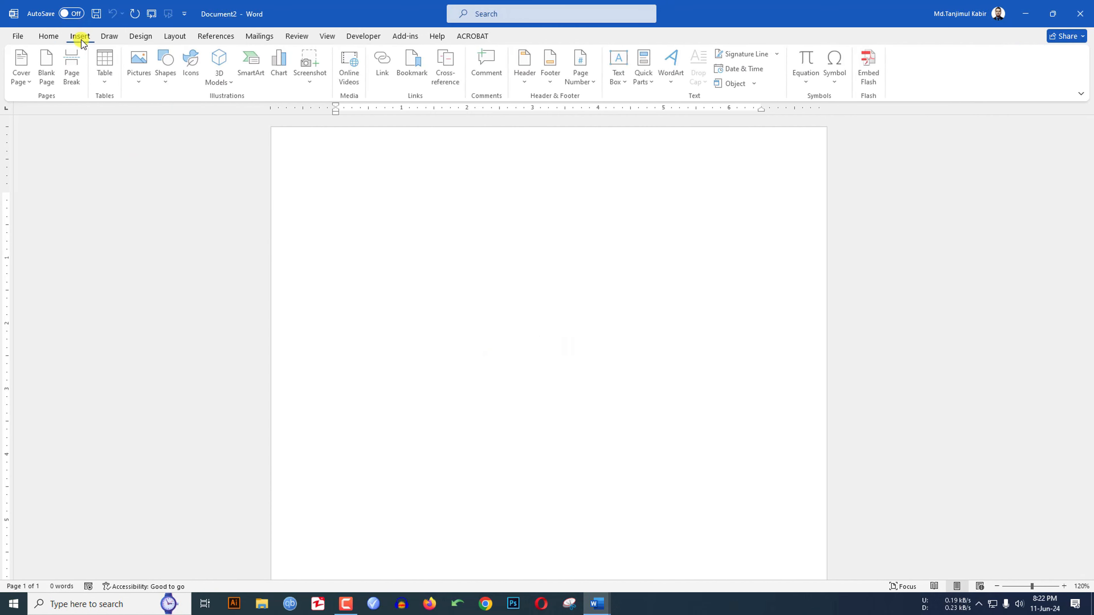
pyautogui.click(634, 83)
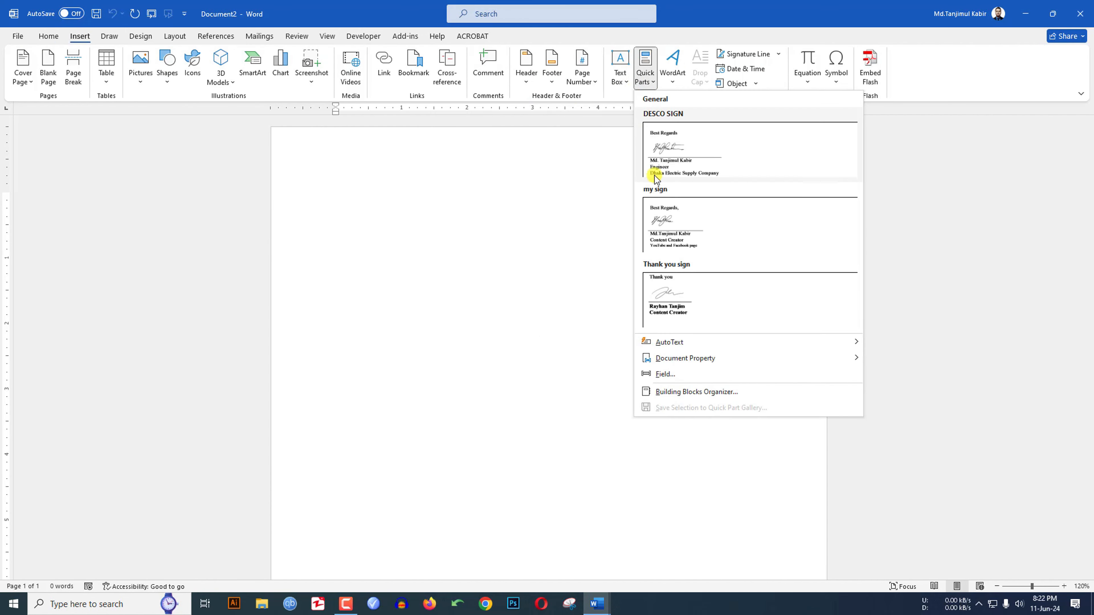
pyautogui.click(685, 298)
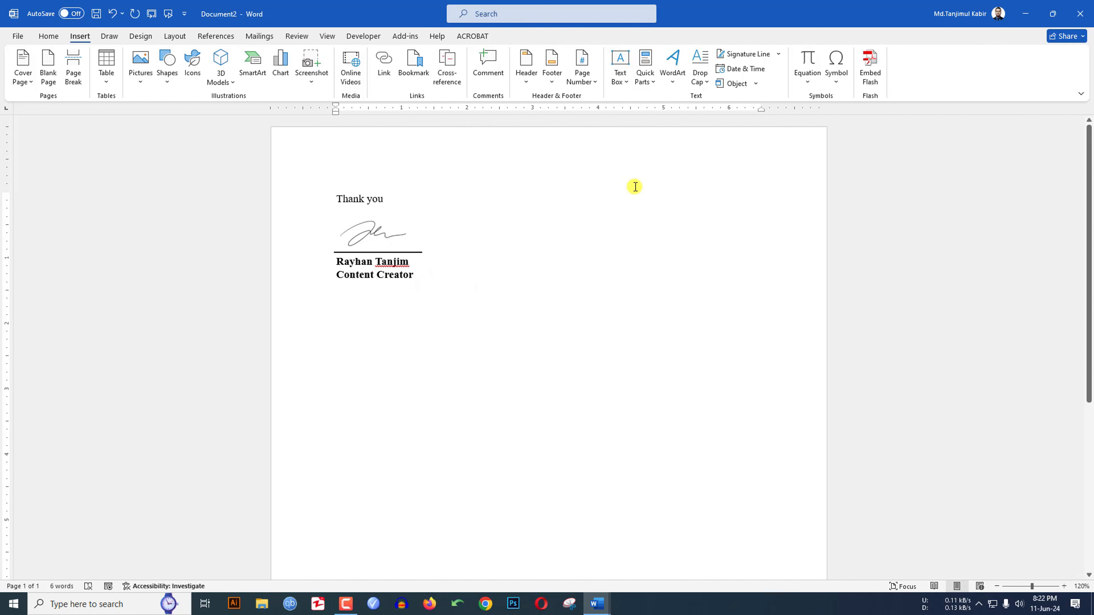
pyautogui.press('Return')
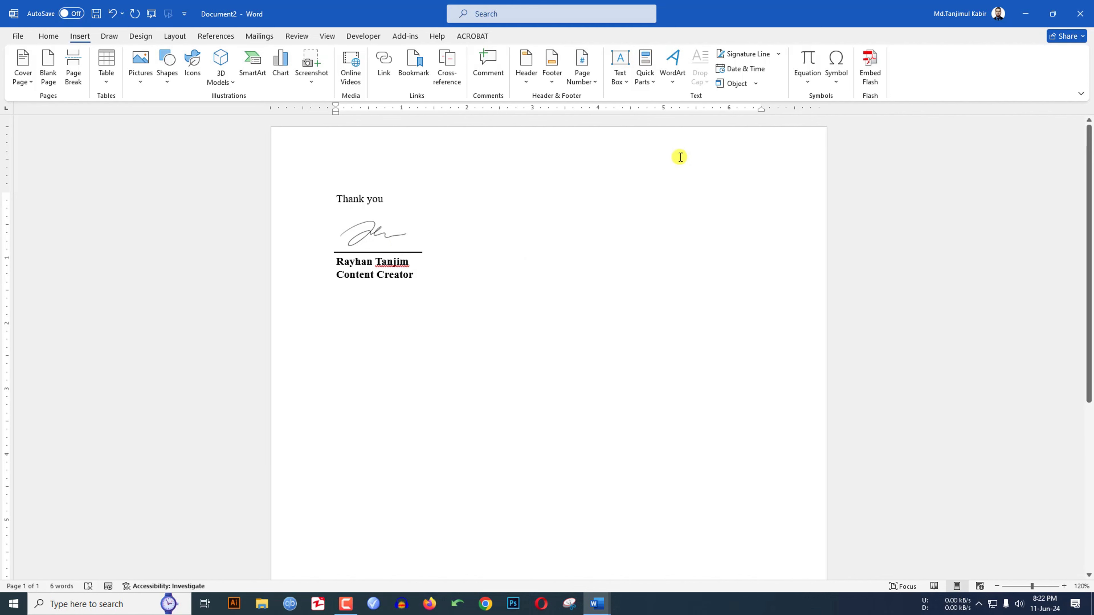
# Step: Try a dark WordArt with a blue shadow and a reflection text effect below the signature block, and delete it
pyautogui.click(674, 84)
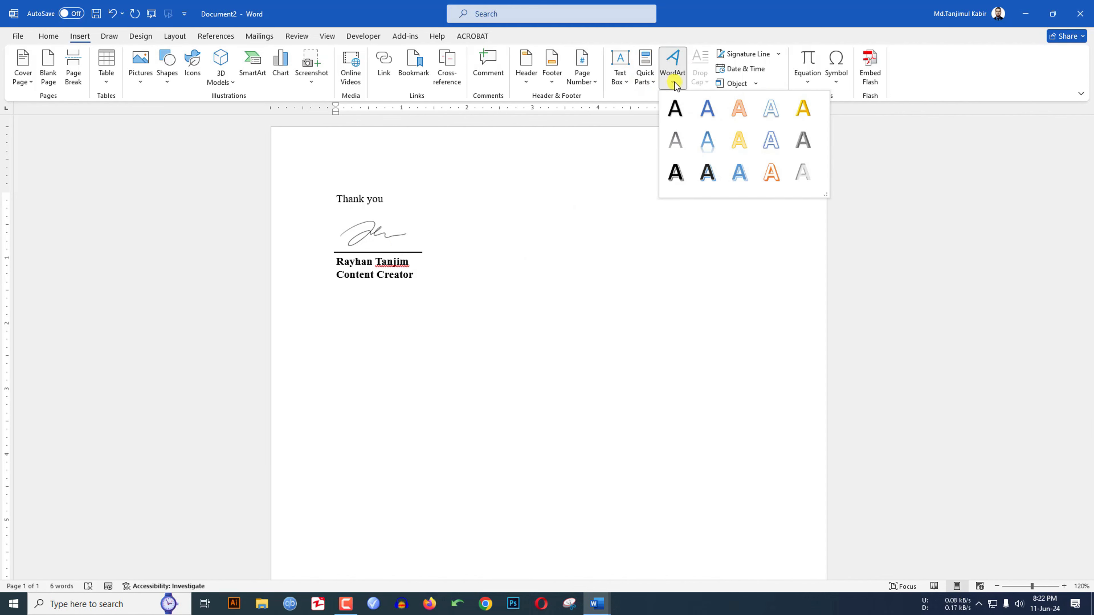
pyautogui.click(708, 172)
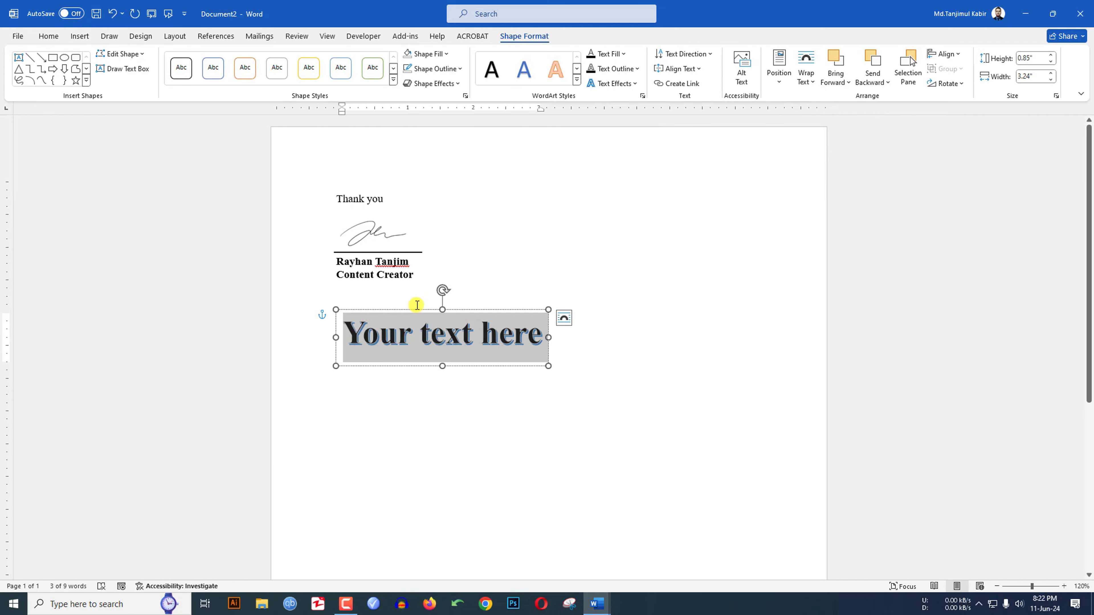
pyautogui.click(632, 84)
pyautogui.moveTo(630, 126)
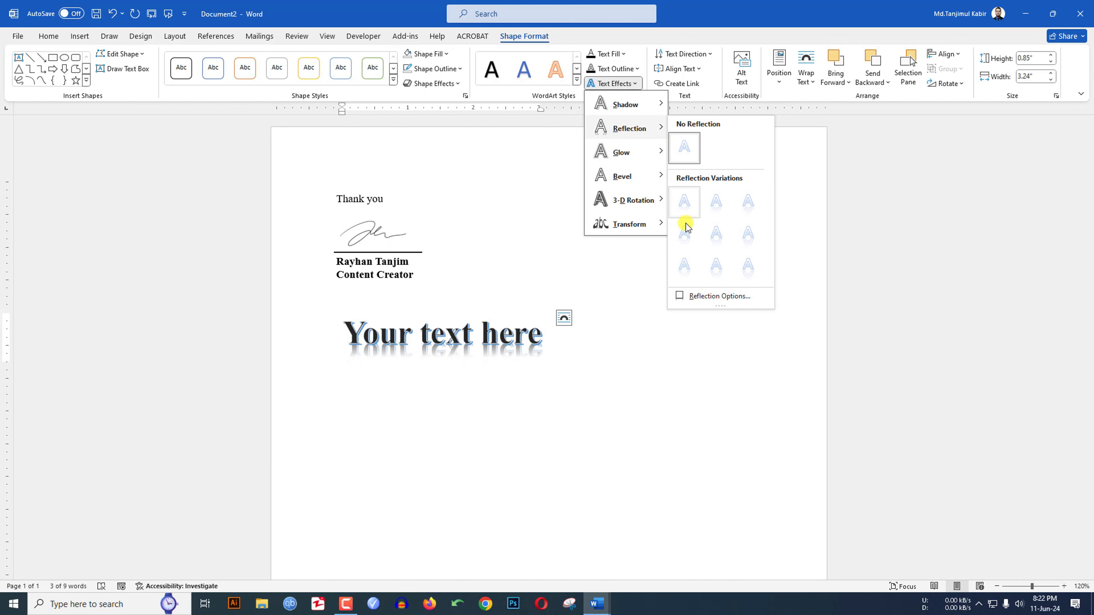
pyautogui.click(685, 233)
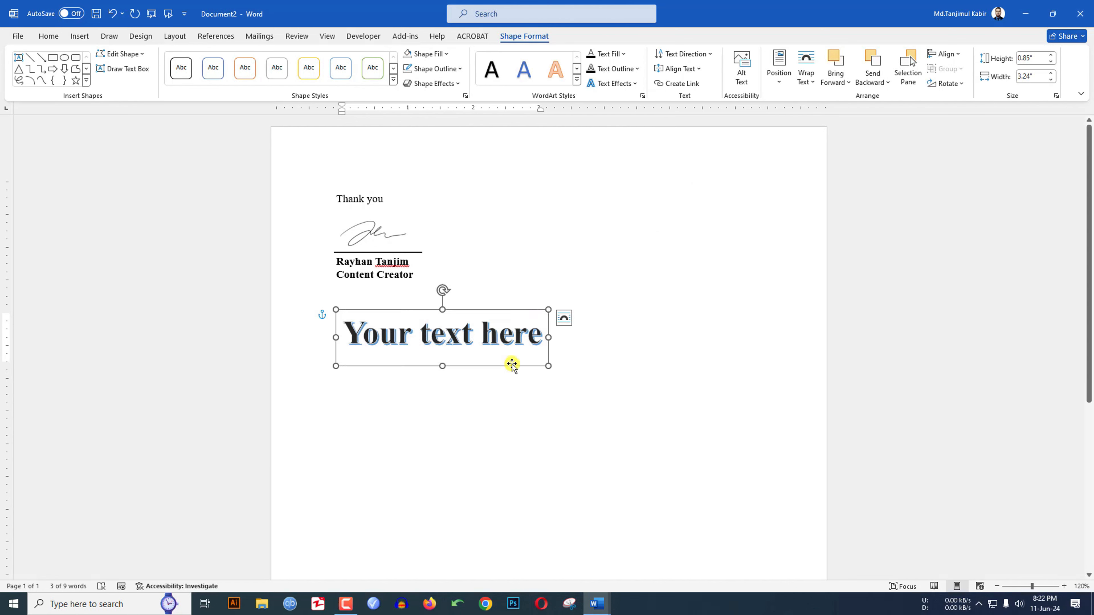
pyautogui.press('Delete')
# Step: Draw a text box about 1.78" high and 3.56" wide below the signature block and enter the signer's full name in it
pyautogui.click(79, 36)
pyautogui.click(164, 81)
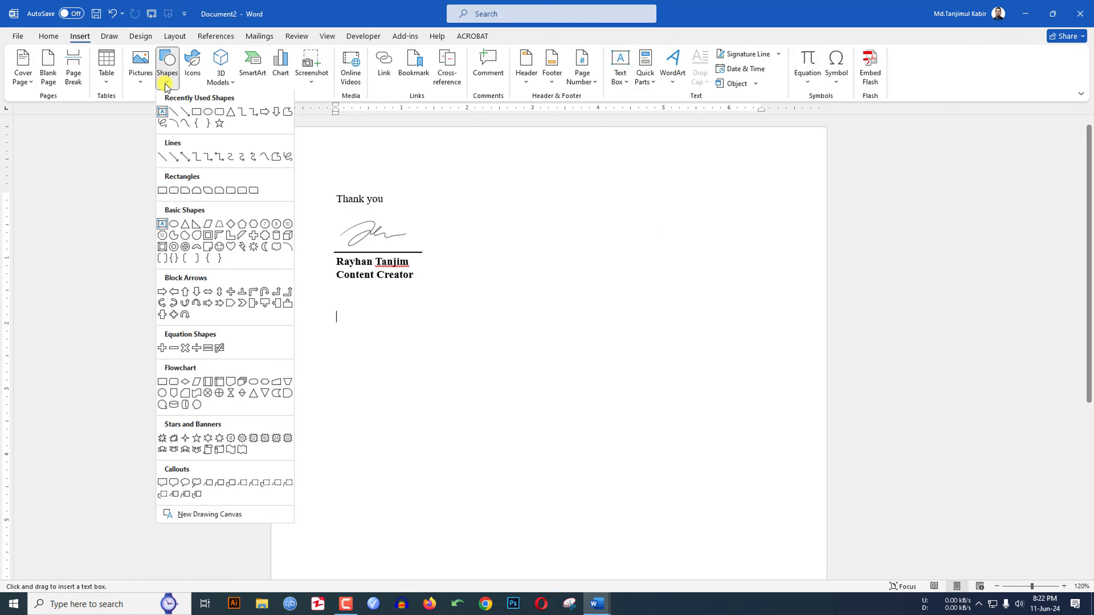
pyautogui.click(164, 84)
pyautogui.click(165, 85)
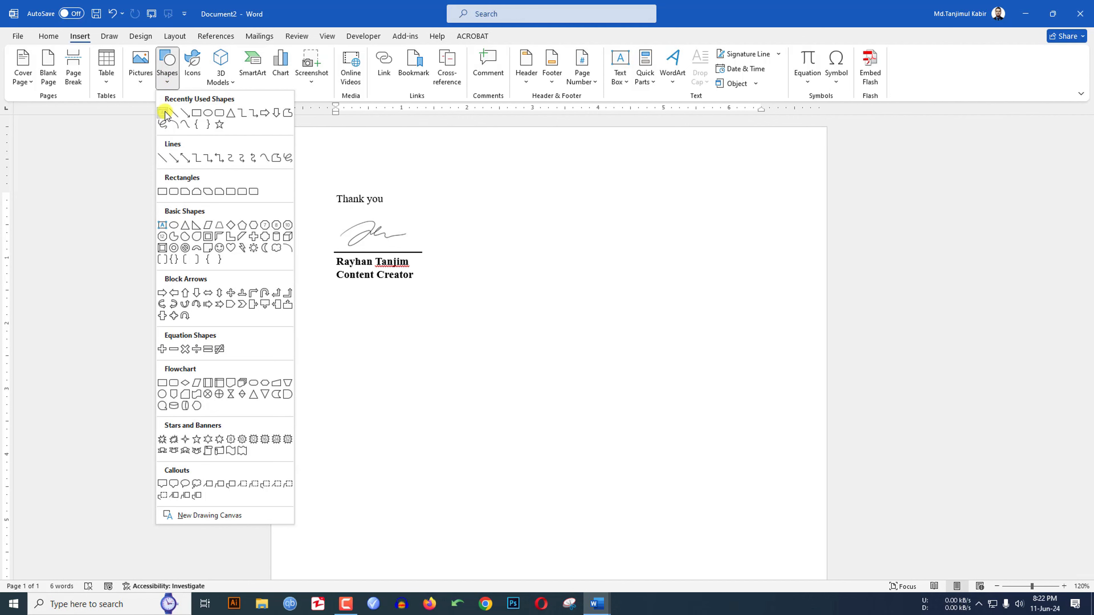
pyautogui.click(165, 111)
pyautogui.moveTo(371, 337); pyautogui.dragTo(605, 454)
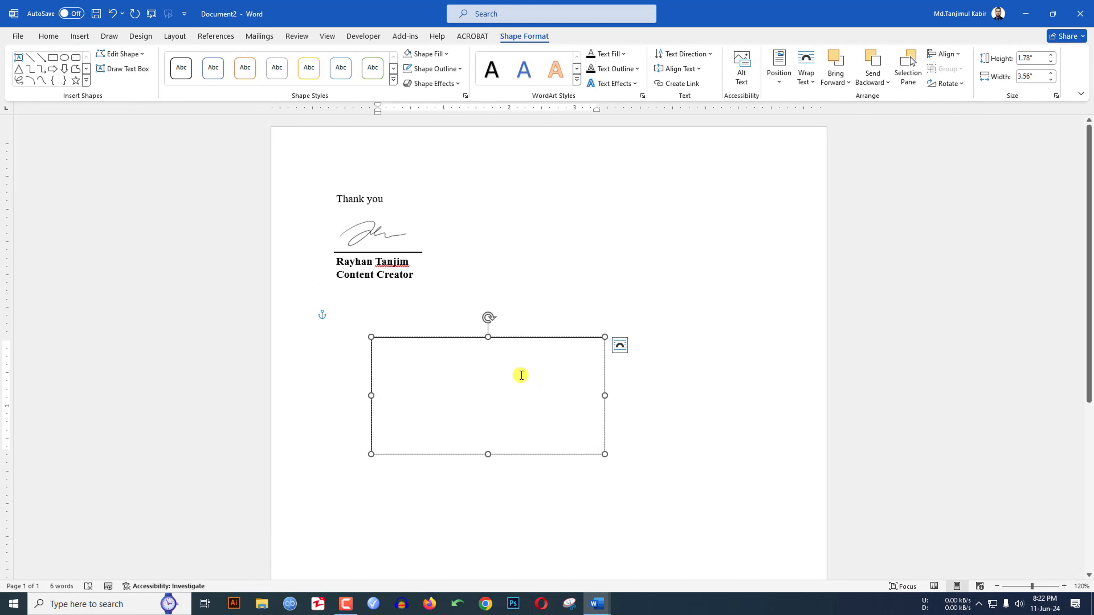
pyautogui.write('rayh')
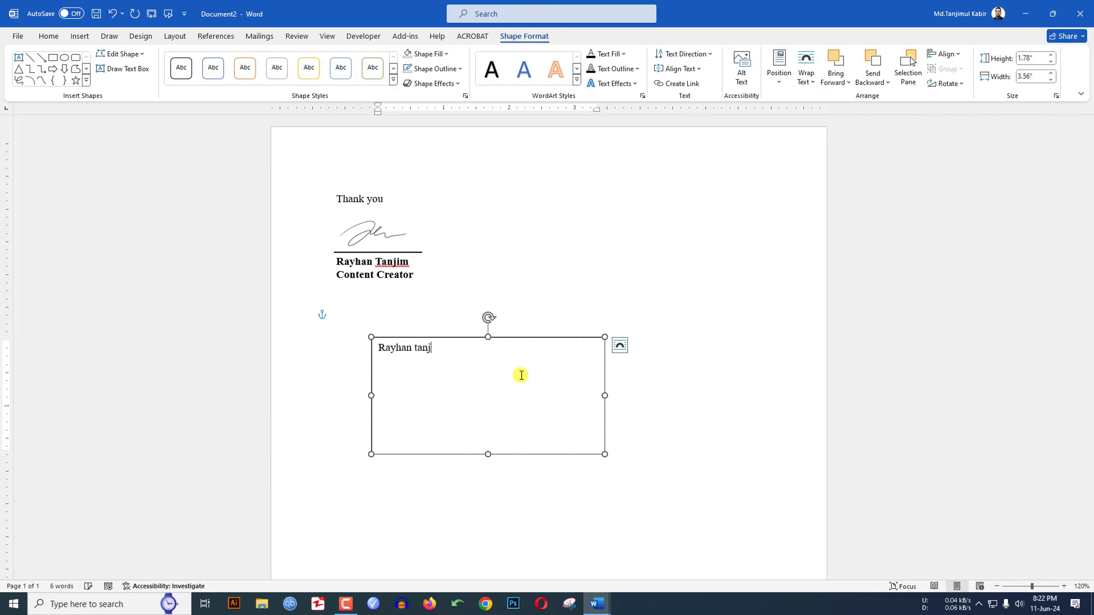
pyautogui.hotkey('ctrl', 'a')
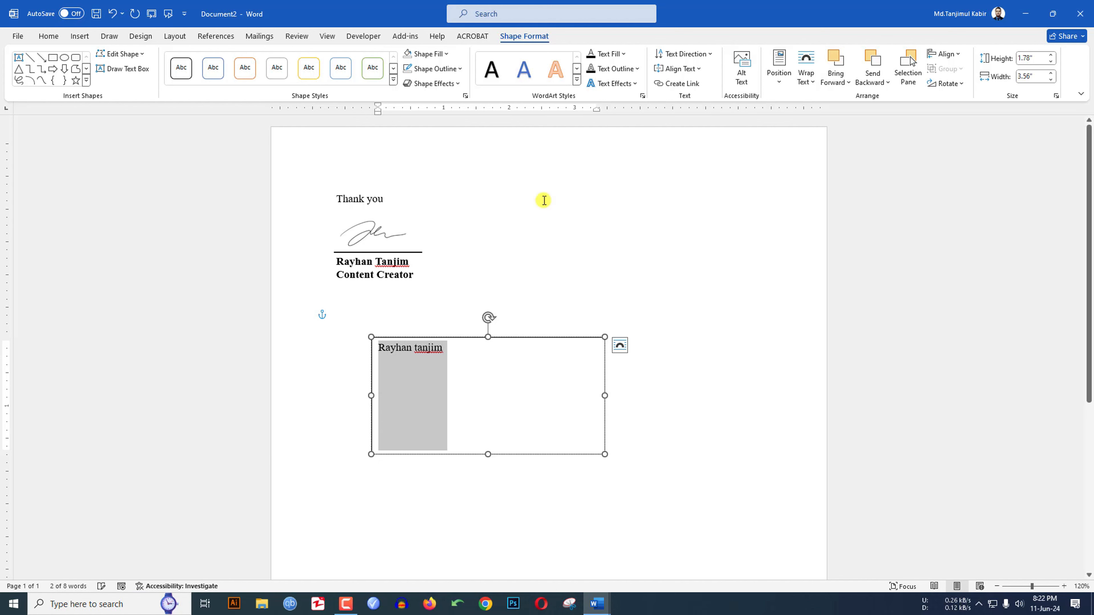
# Step: Format the text box's text with the dark WordArt style with a blue shadow, an orange glow and a blue text outline
pyautogui.click(576, 79)
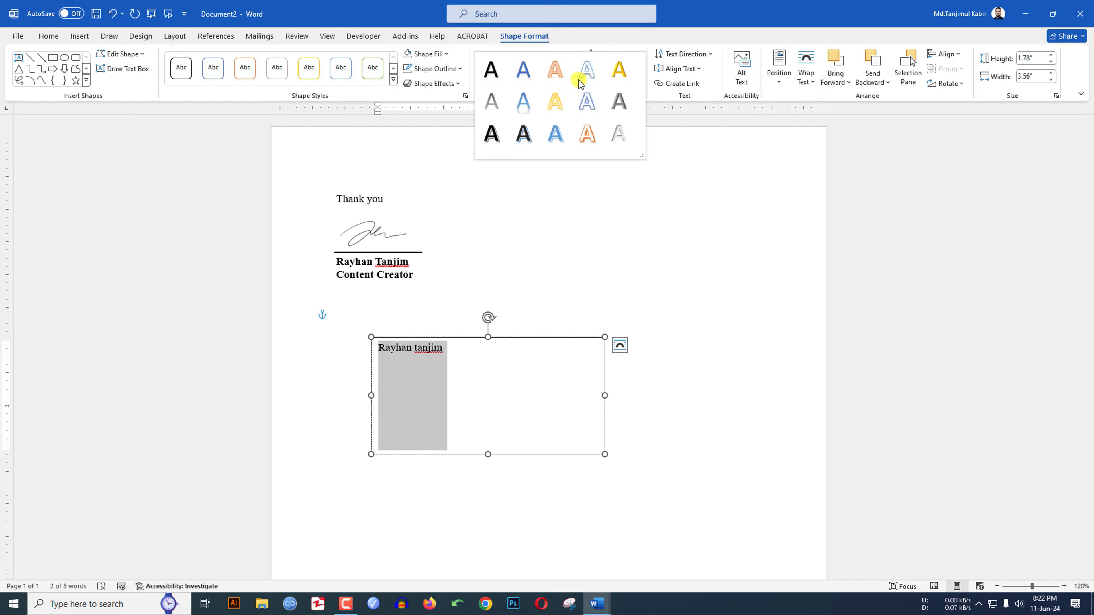
pyautogui.click(524, 133)
pyautogui.click(613, 83)
pyautogui.moveTo(628, 152)
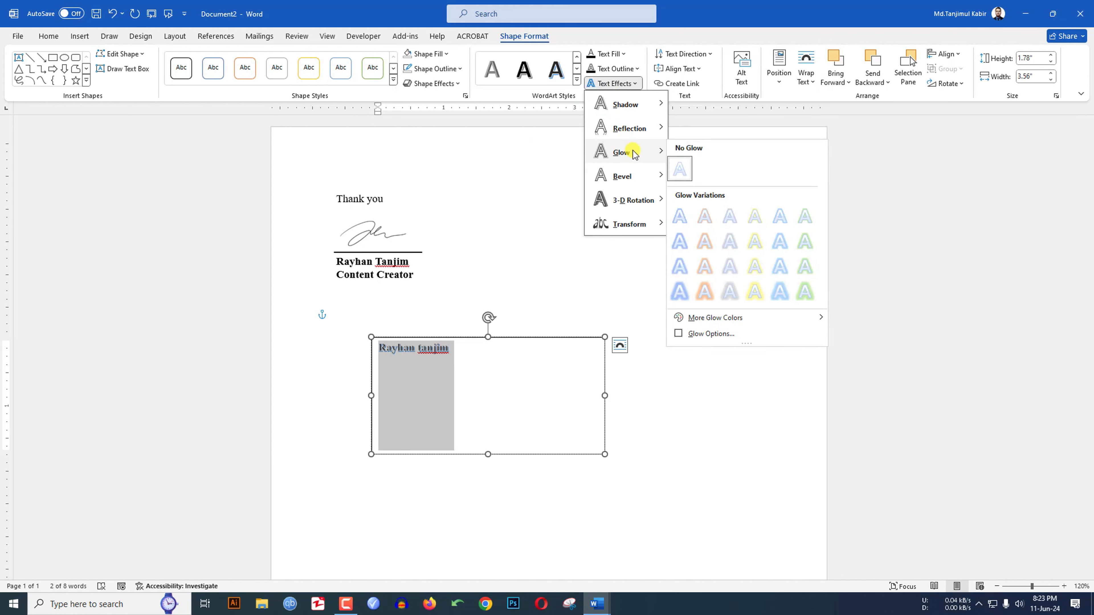
pyautogui.click(705, 230)
pyautogui.click(616, 68)
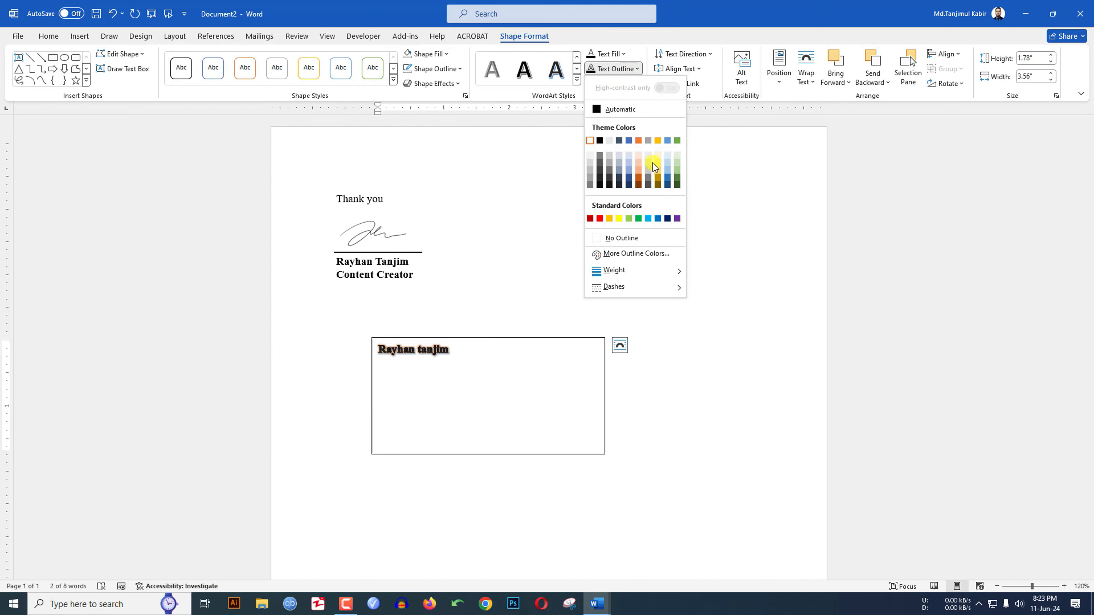
pyautogui.click(656, 217)
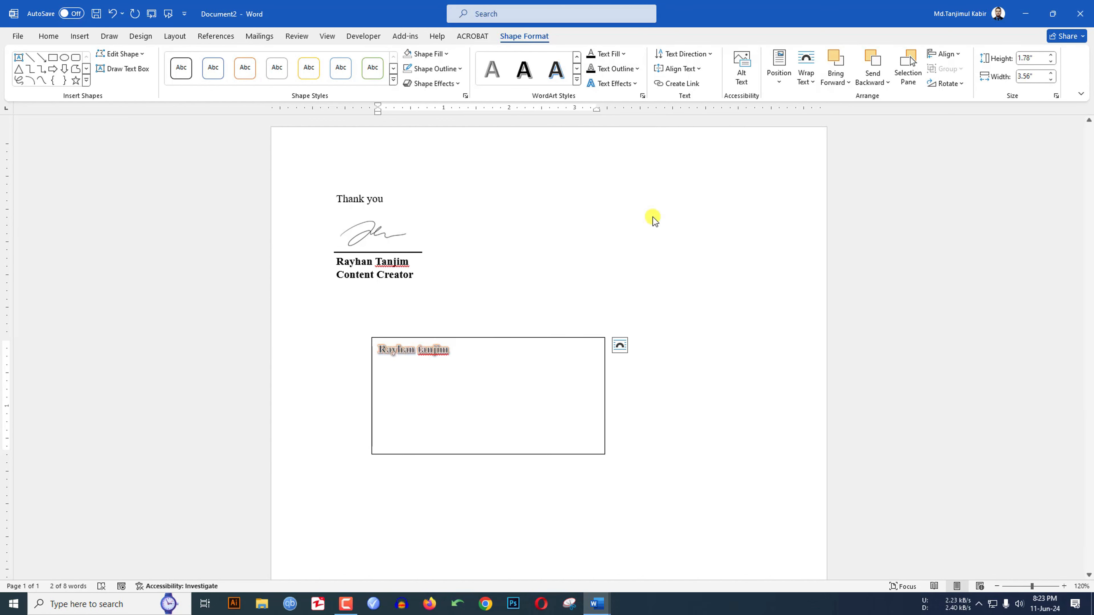
# Step: Remove the outline of the text box below the signature block and delete the text box
pyautogui.click(450, 337)
pyautogui.click(433, 69)
pyautogui.click(433, 220)
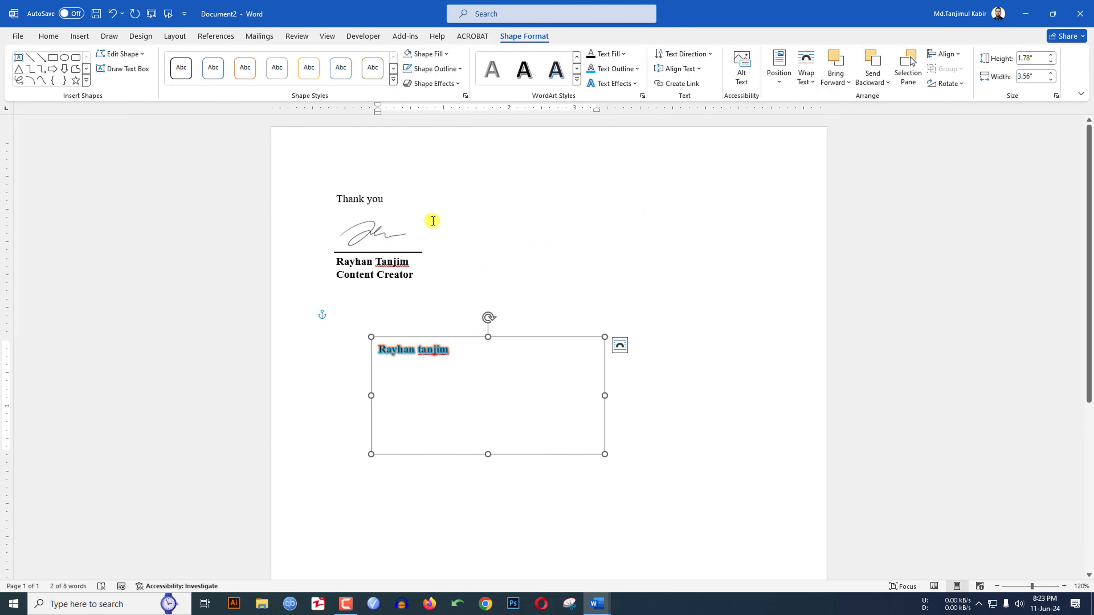
pyautogui.click(665, 462)
pyautogui.click(415, 350)
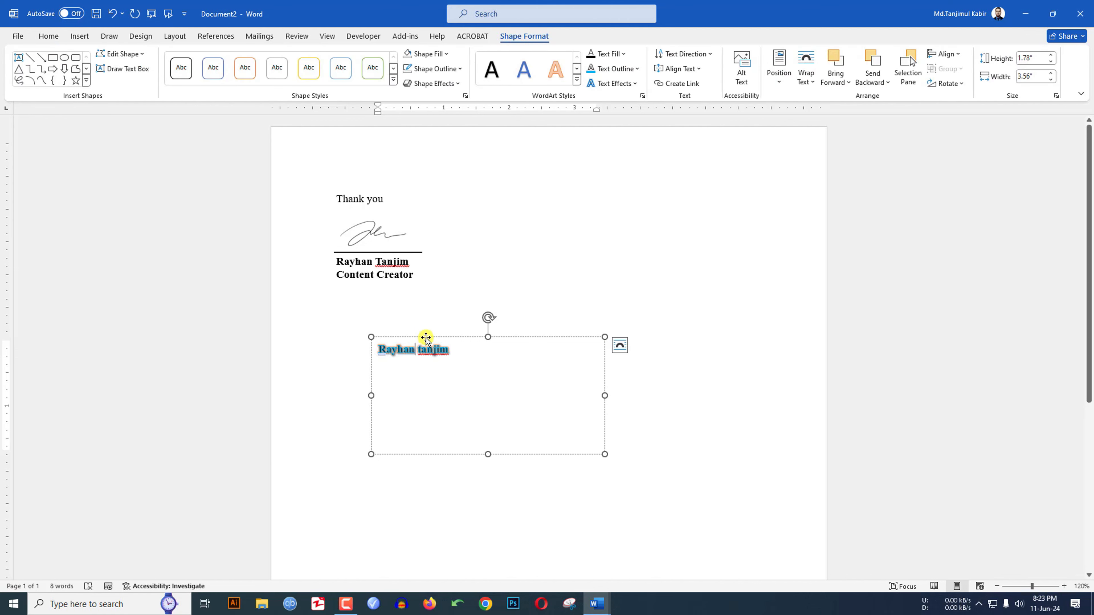
pyautogui.click(425, 338)
pyautogui.press('Delete')
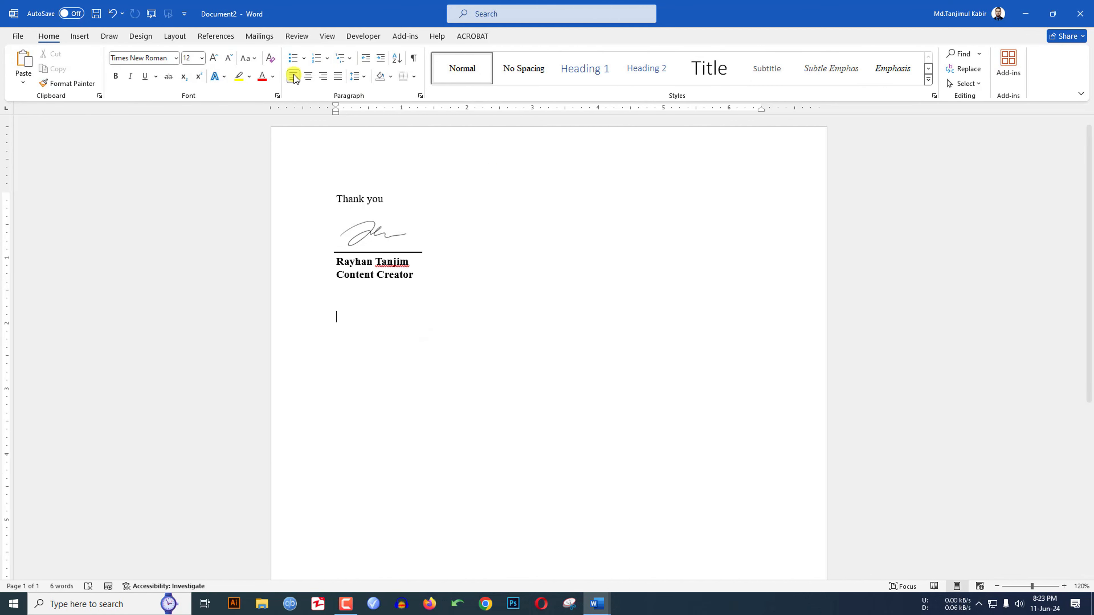
# Step: Insert the current date in the 11-Jun-24 format on the empty line below the signature block
pyautogui.click(80, 36)
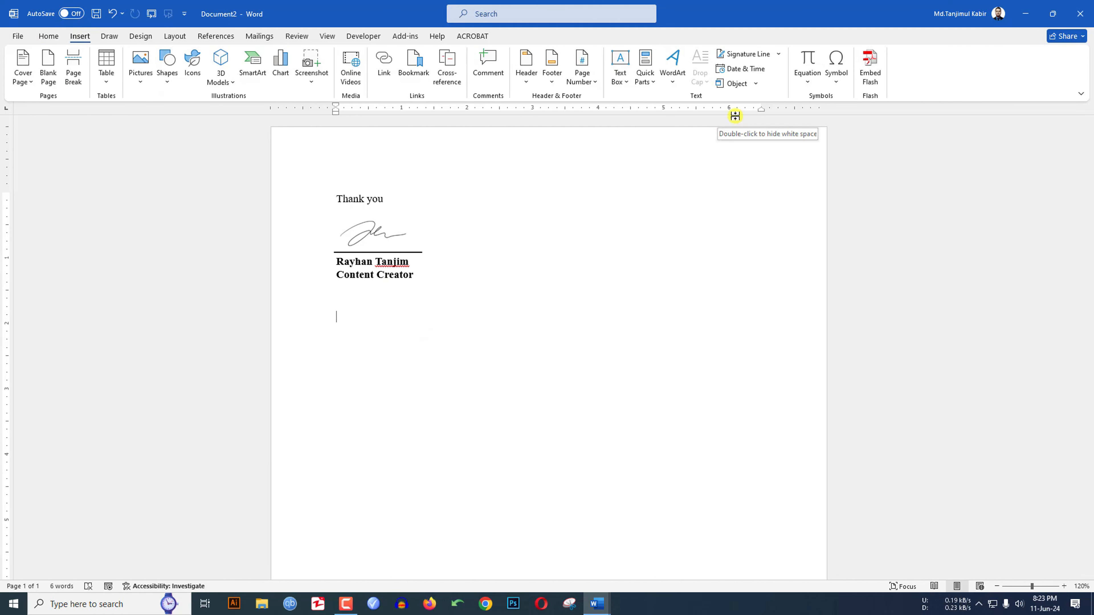
pyautogui.click(777, 55)
pyautogui.click(777, 55)
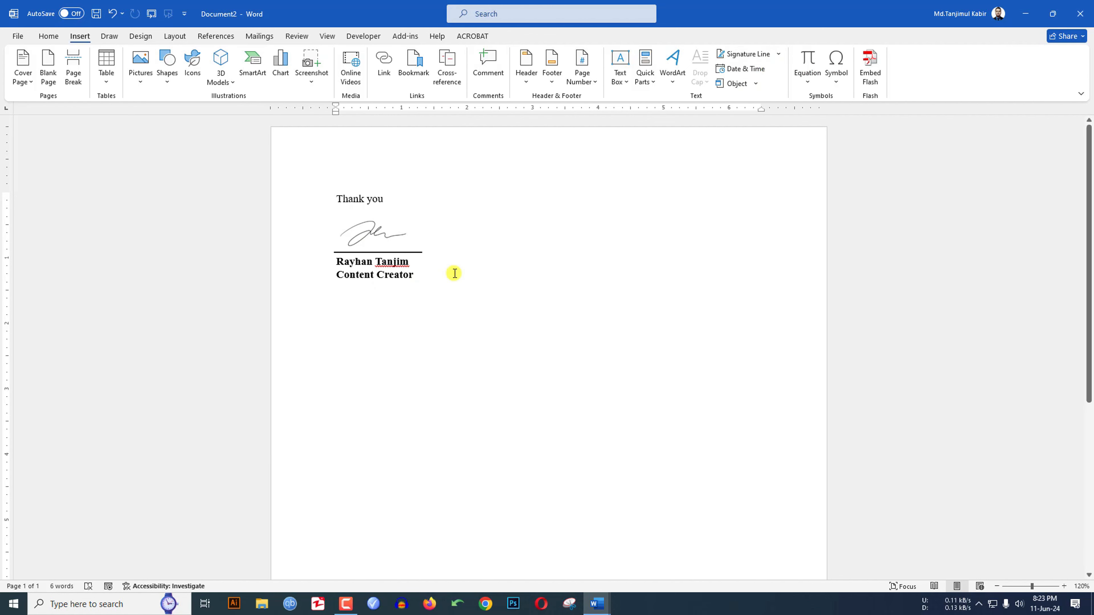
pyautogui.click(741, 70)
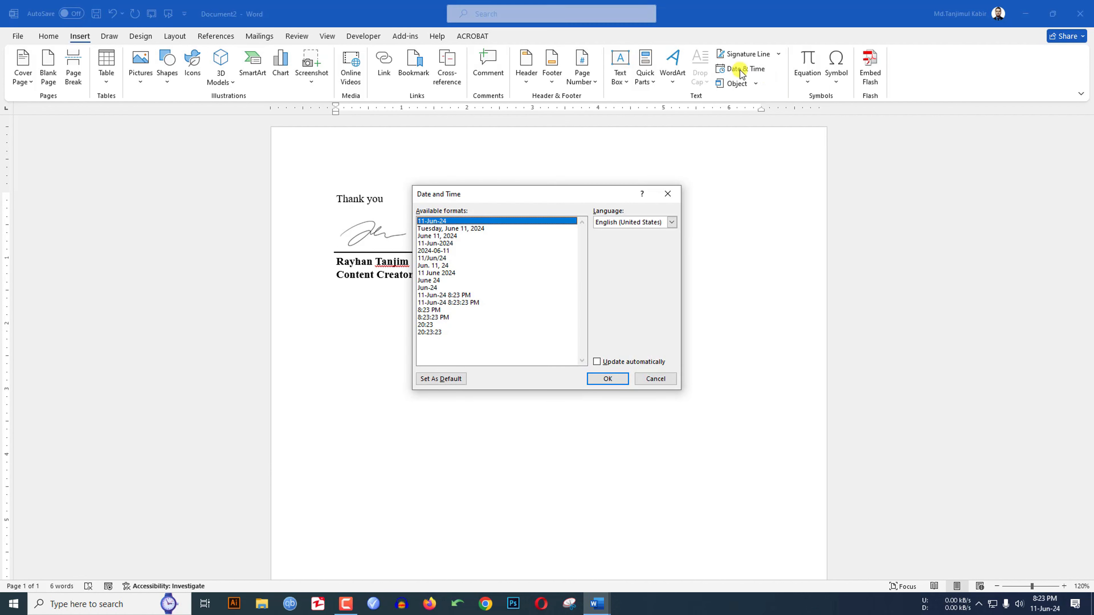
pyautogui.click(608, 380)
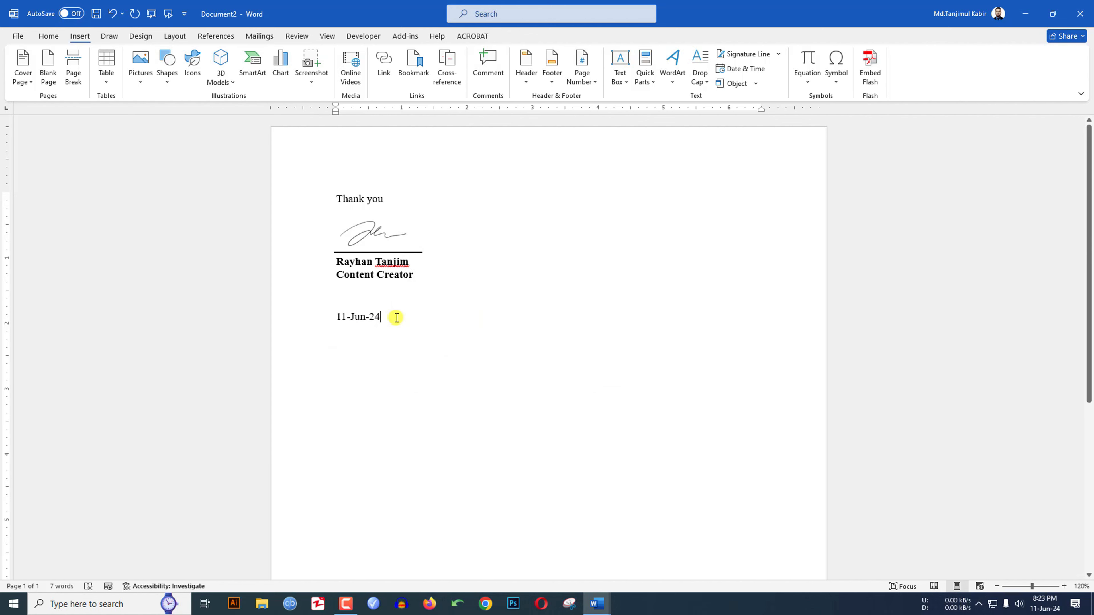
# Step: Insert a second date in the 11-Jun-24 format with Update automatically enabled, on its own line below the first date
pyautogui.click(742, 70)
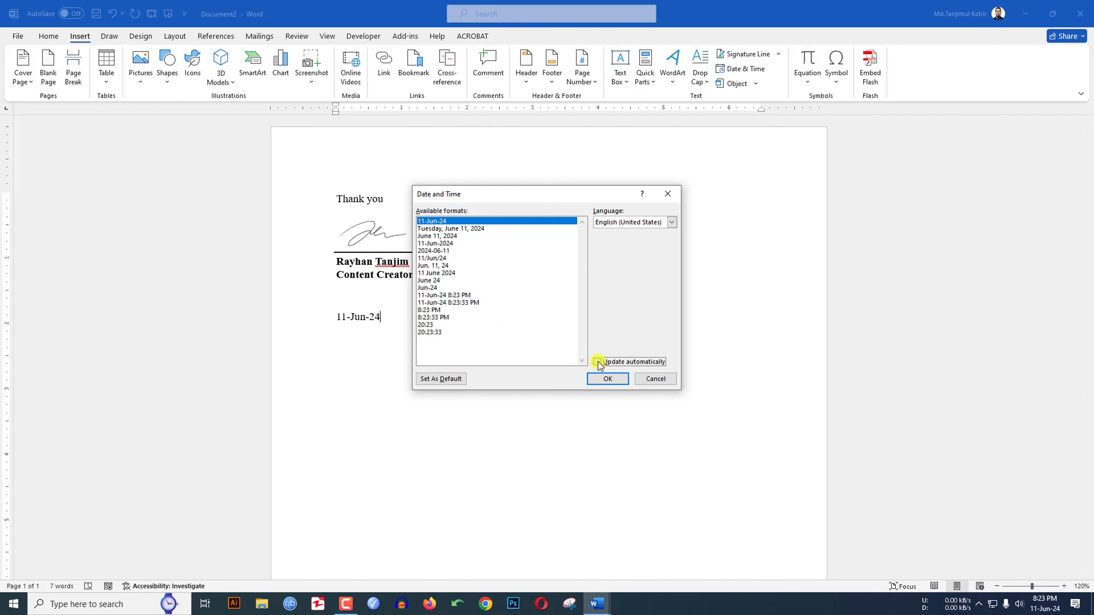
pyautogui.click(607, 379)
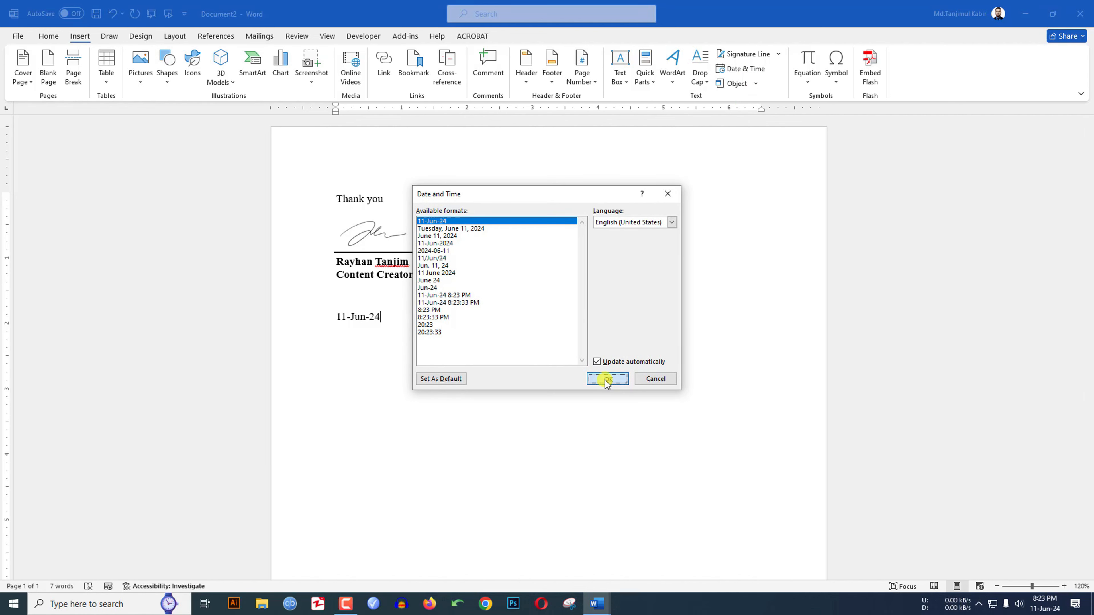
pyautogui.click(382, 317)
pyautogui.press('Return')
pyautogui.click(416, 335)
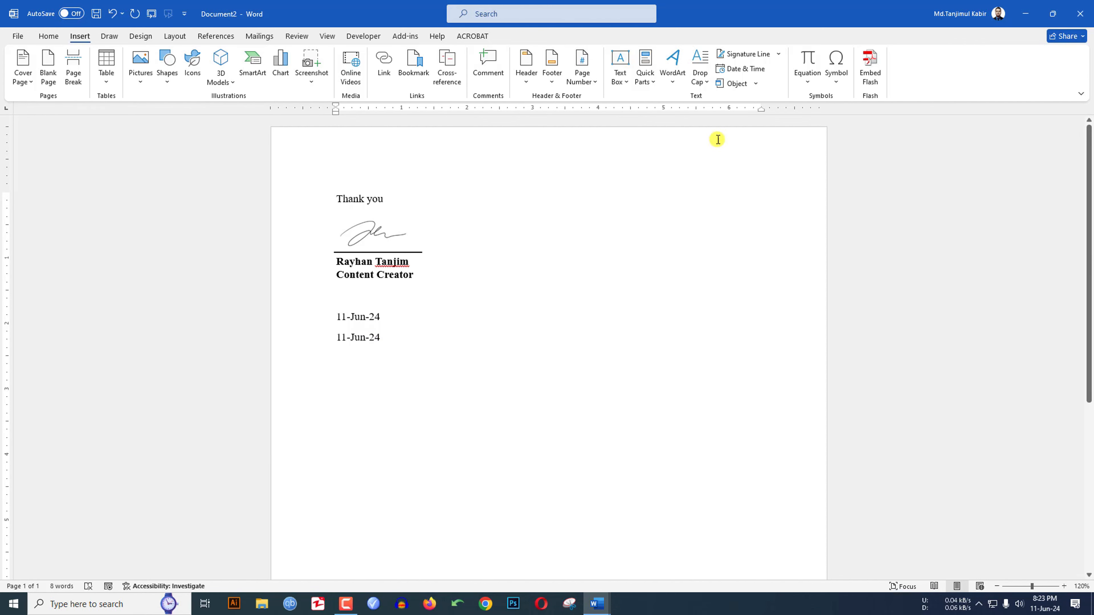
# Step: Insert the automatically updating current time in the 12-hour format with seconds on a new line below the two dates
pyautogui.click(744, 70)
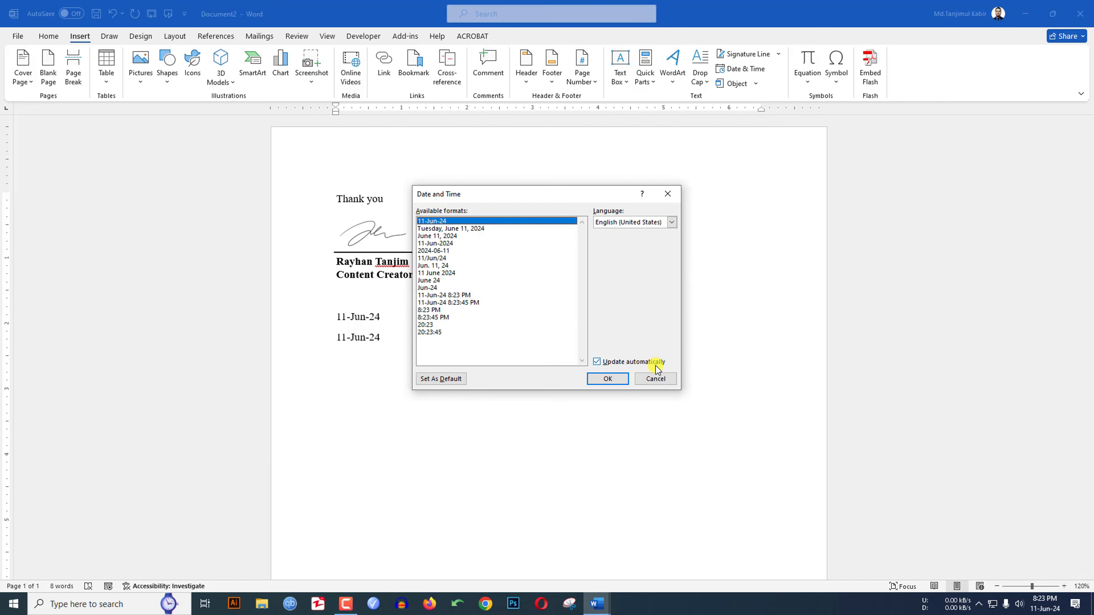
pyautogui.click(655, 379)
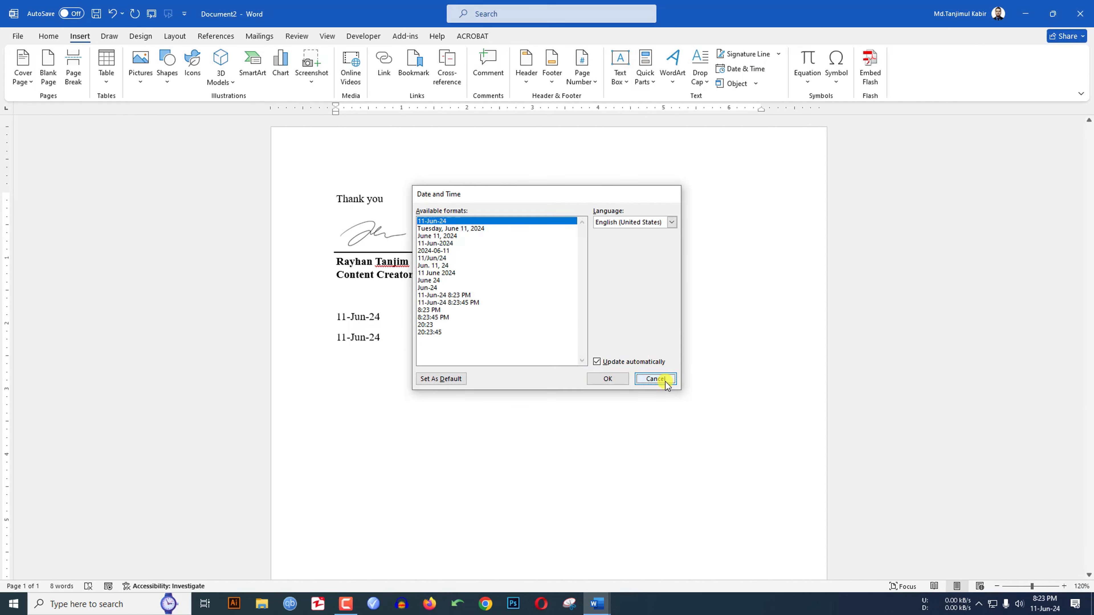
pyautogui.click(745, 69)
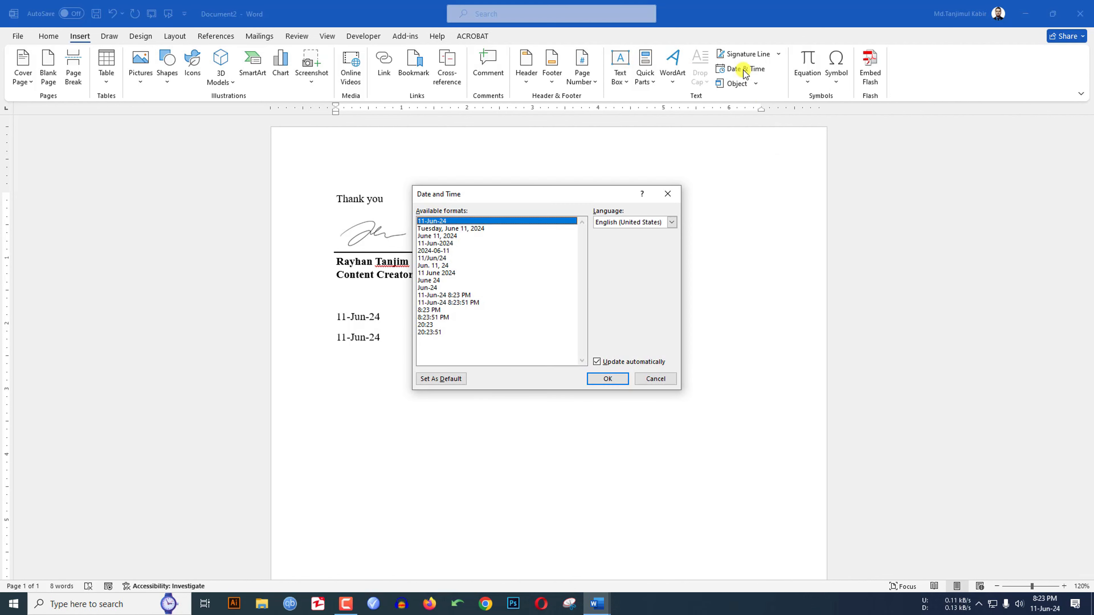
pyautogui.click(428, 318)
pyautogui.click(607, 379)
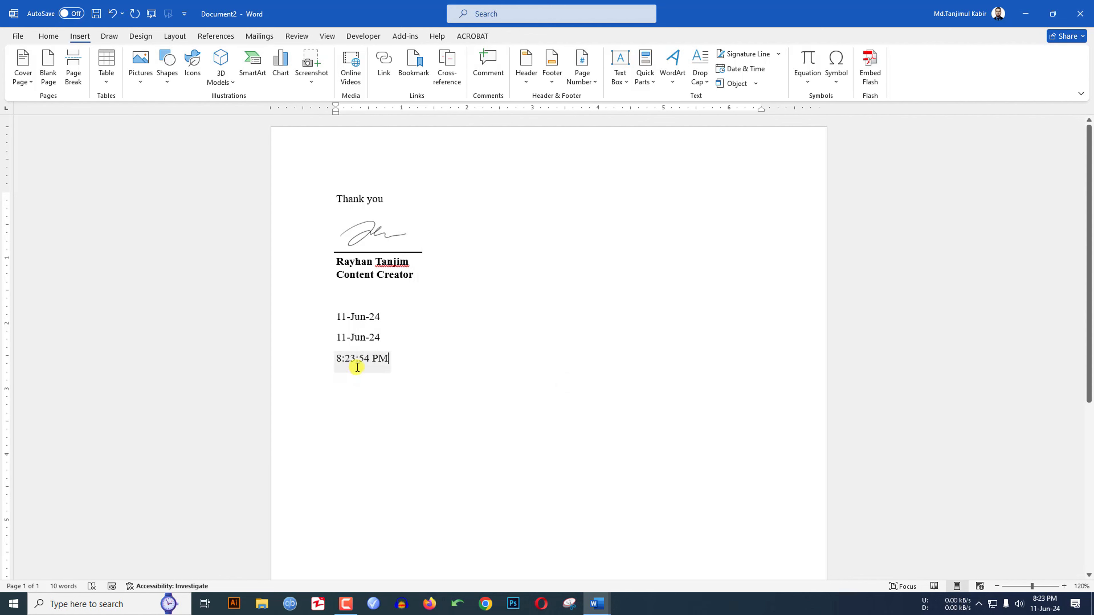
pyautogui.click(95, 15)
pyautogui.click(640, 364)
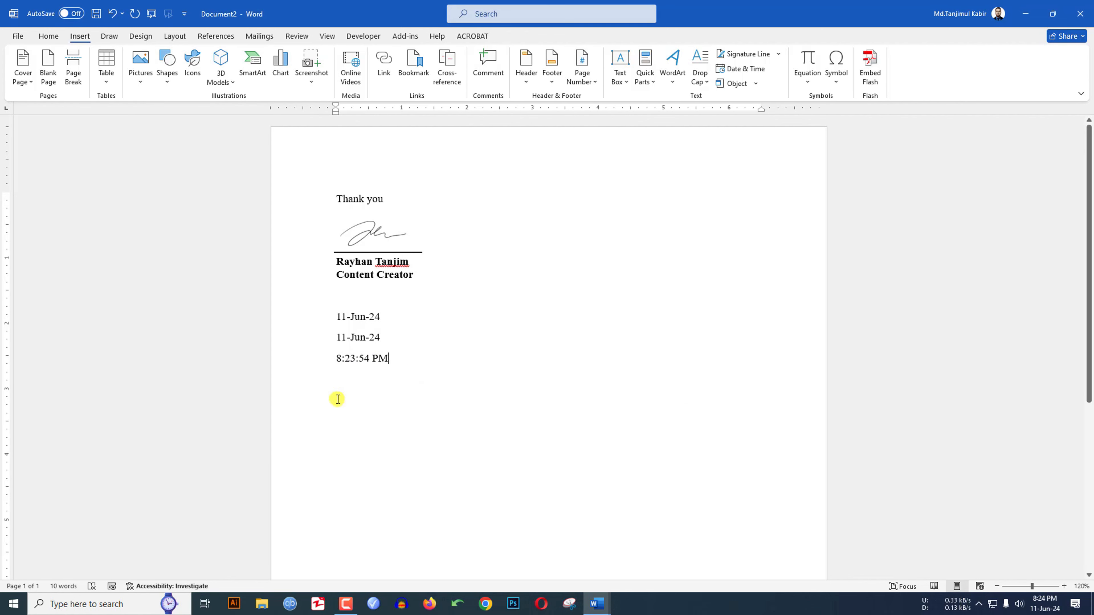
pyautogui.click(741, 68)
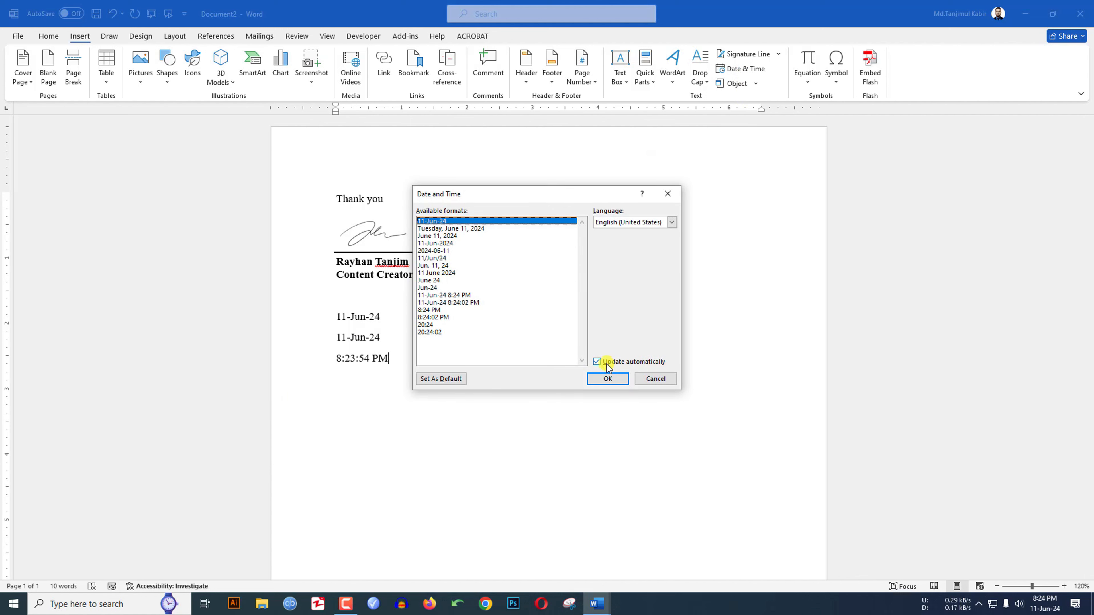
pyautogui.click(651, 378)
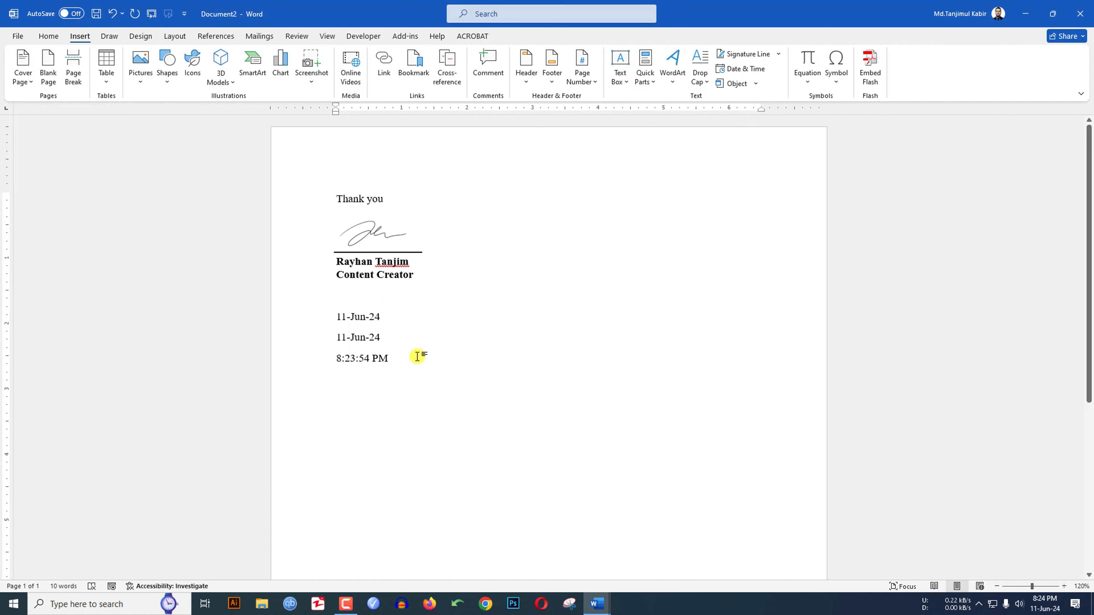
# Step: Start inserting an object from an existing file after the time, choosing PDF FIle.docx from the Downloads folder as the source
pyautogui.click(755, 83)
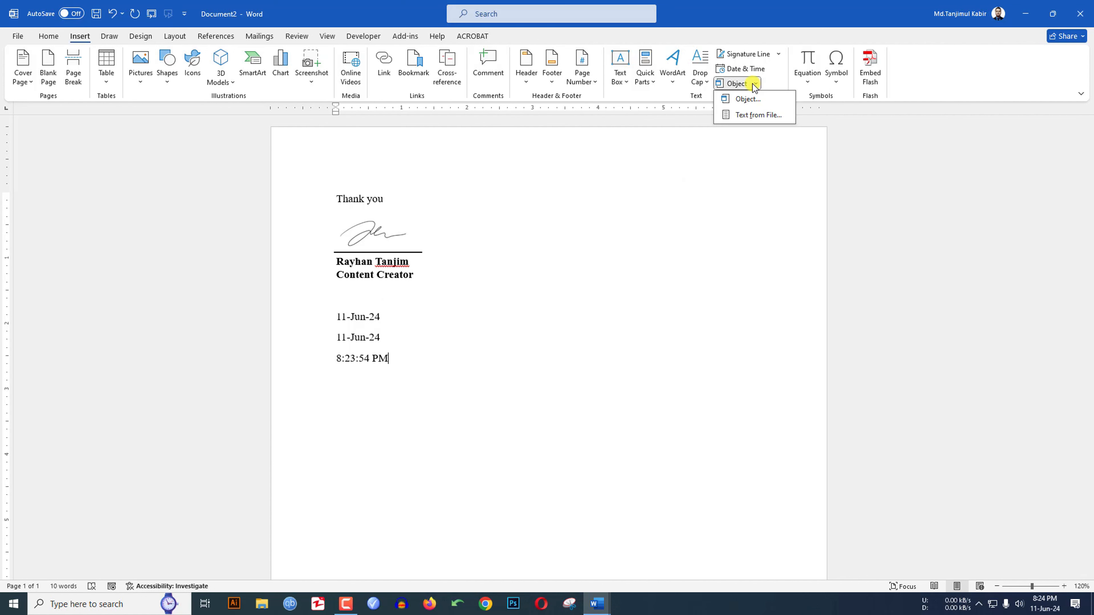
pyautogui.click(748, 99)
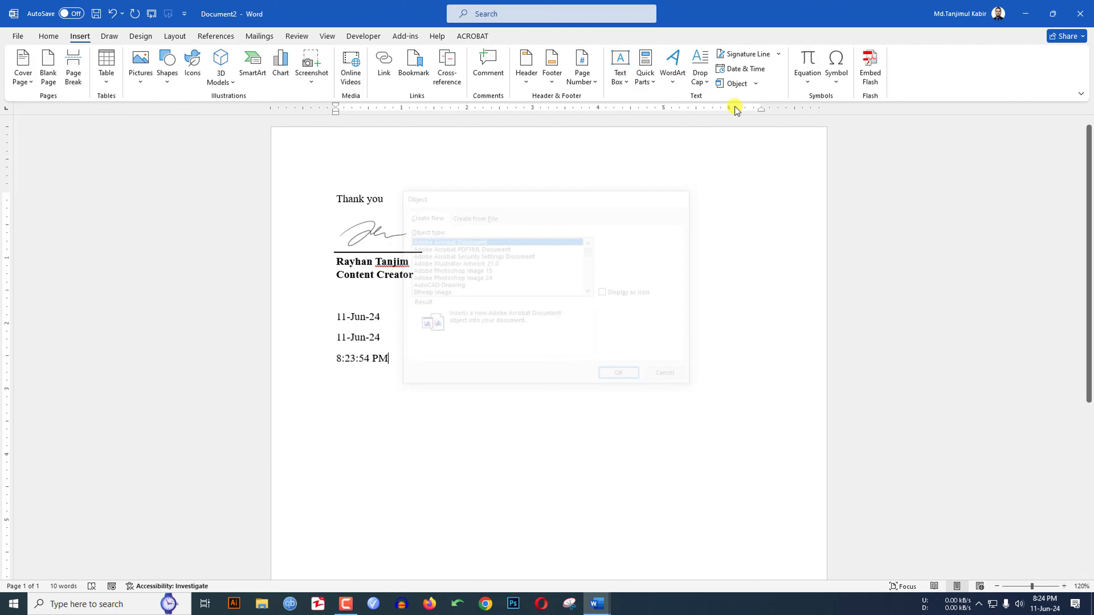
pyautogui.click(757, 85)
pyautogui.click(747, 100)
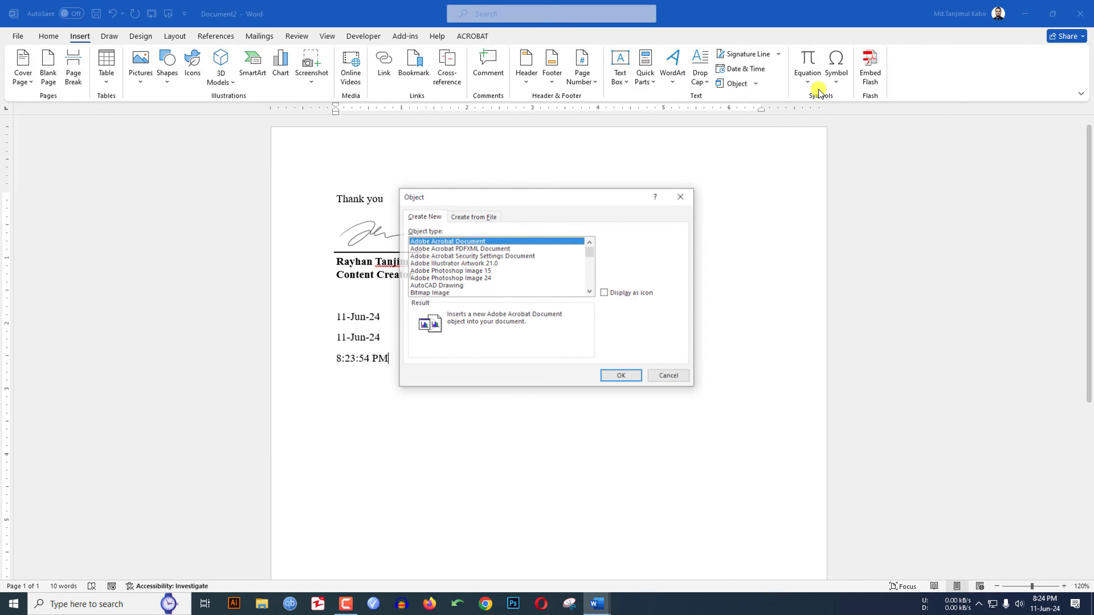
pyautogui.click(468, 217)
pyautogui.click(622, 242)
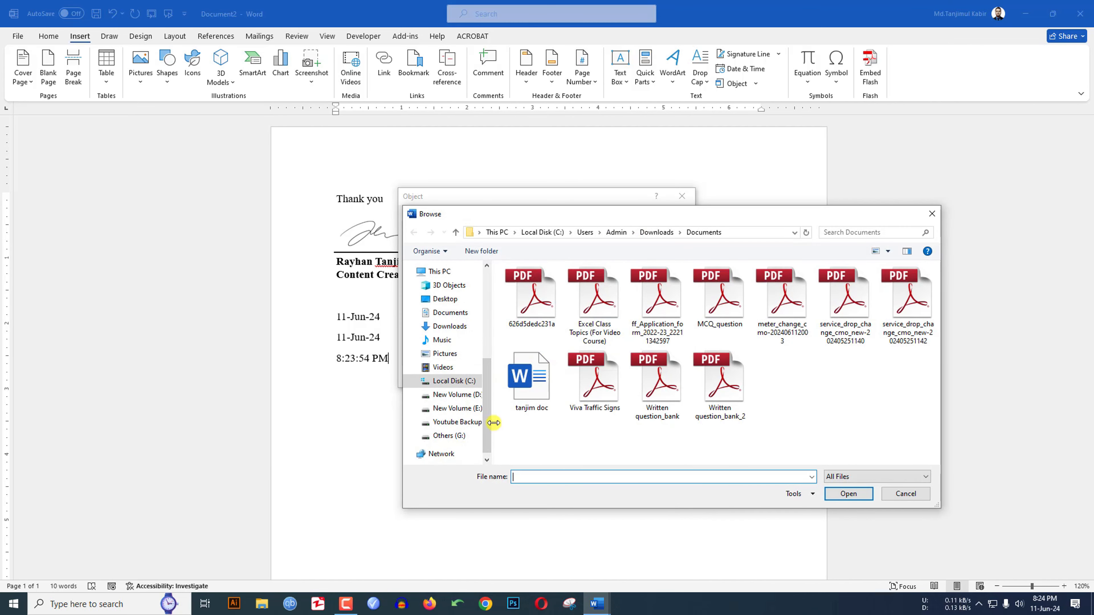
pyautogui.click(449, 326)
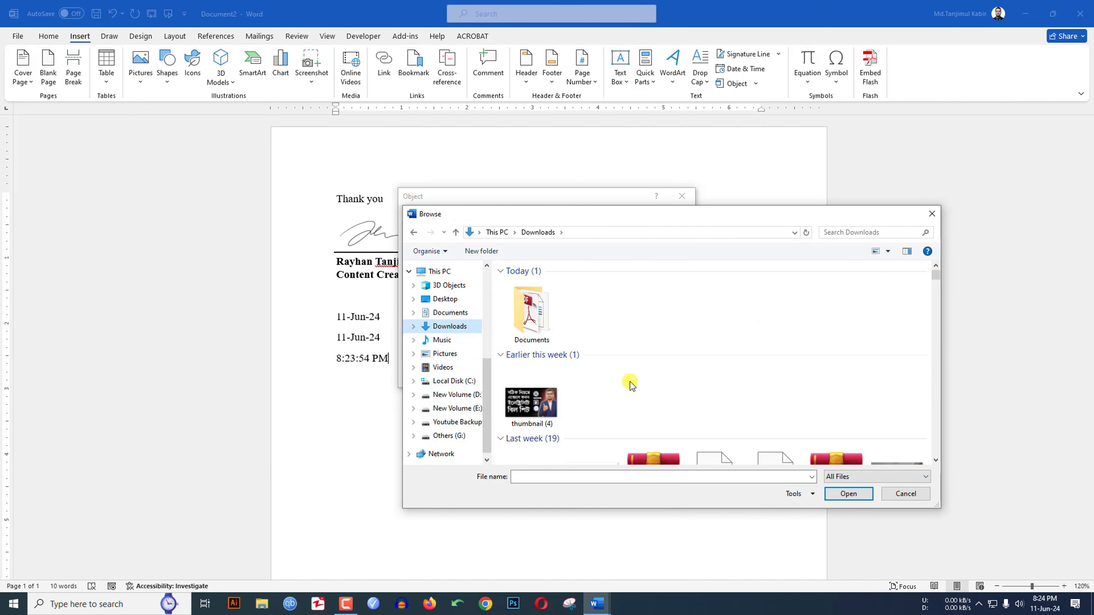
pyautogui.scroll(-5, 630, 383)
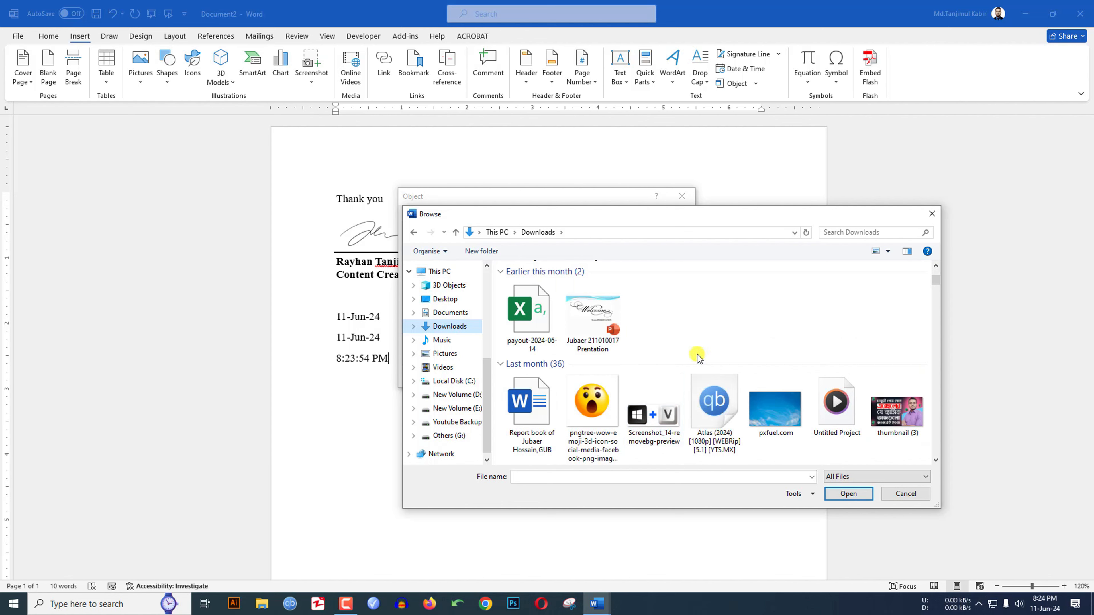
pyautogui.scroll(-2, 697, 356)
pyautogui.scroll(-5, 697, 356)
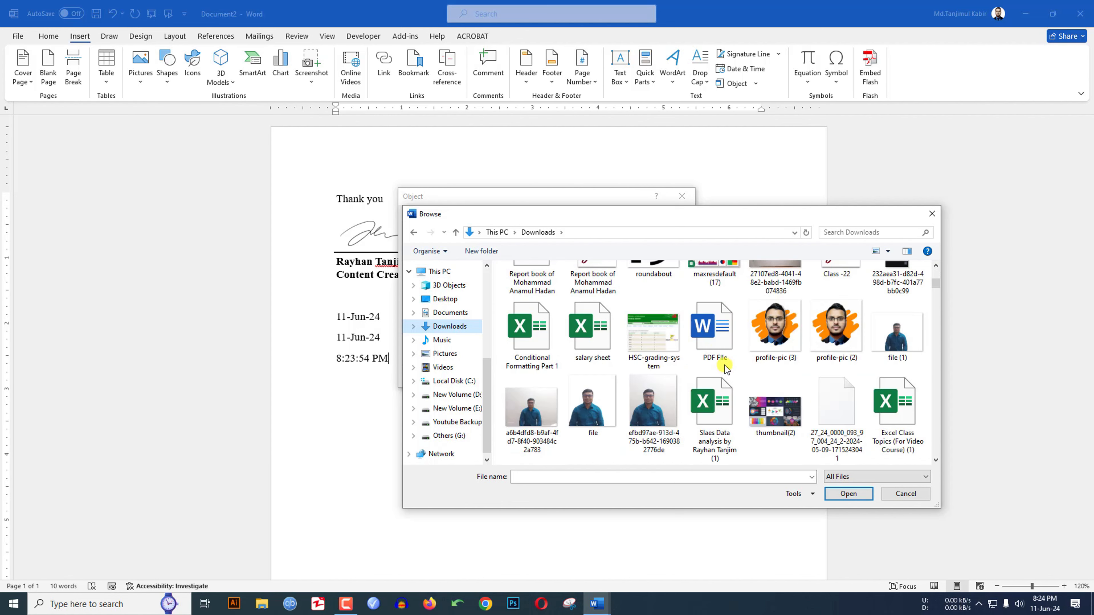
pyautogui.scroll(-2, 713, 377)
pyautogui.scroll(1, 715, 382)
pyautogui.click(713, 297)
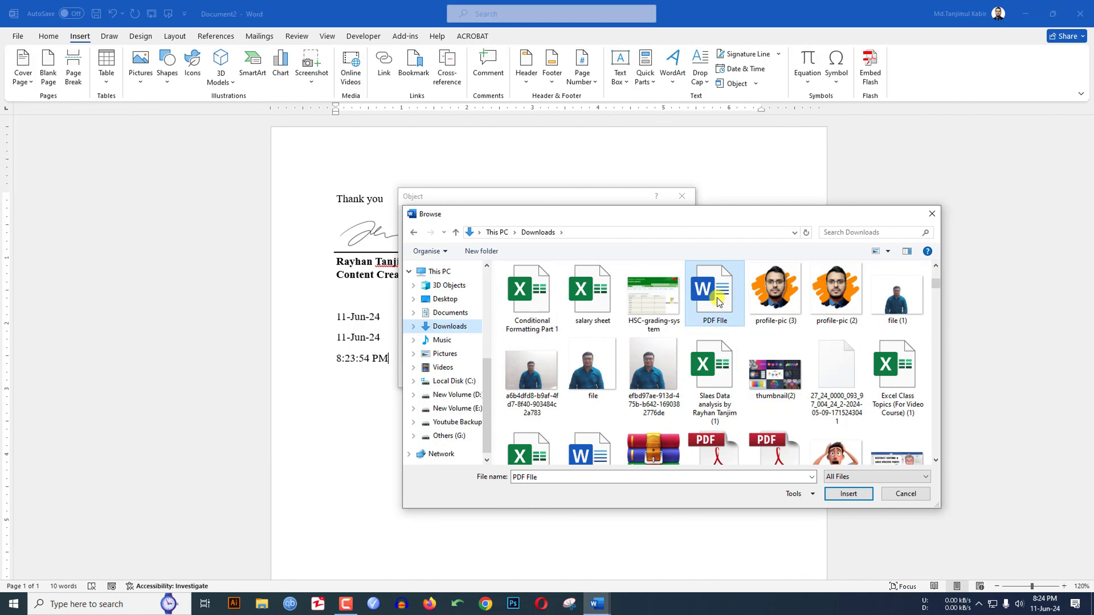
pyautogui.click(848, 493)
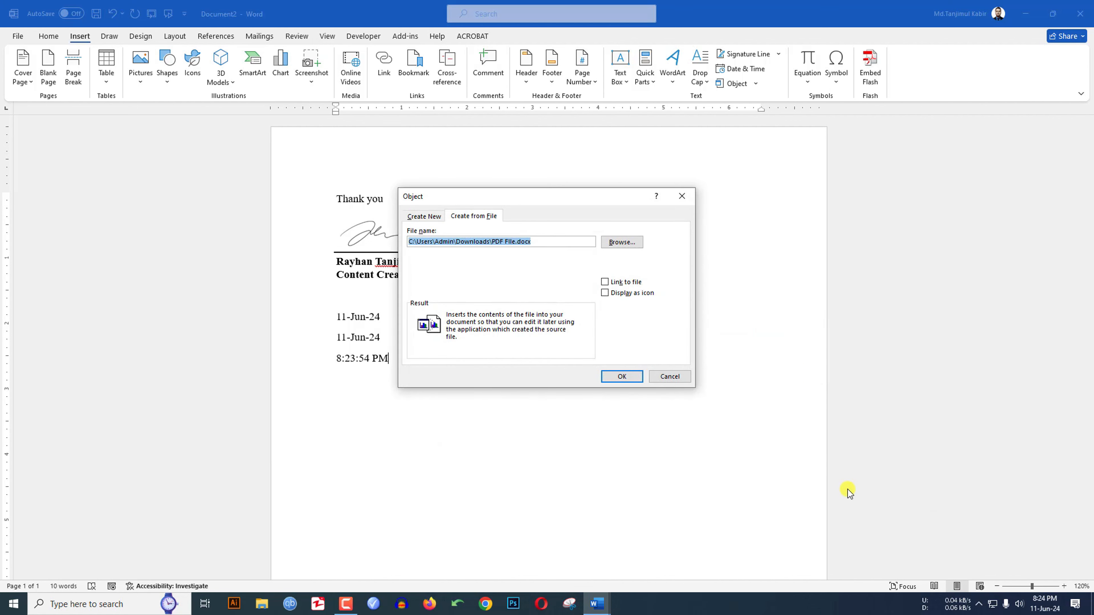
# Step: Try the Link to file and Display as icon options for the object, clearing each one again
pyautogui.click(605, 282)
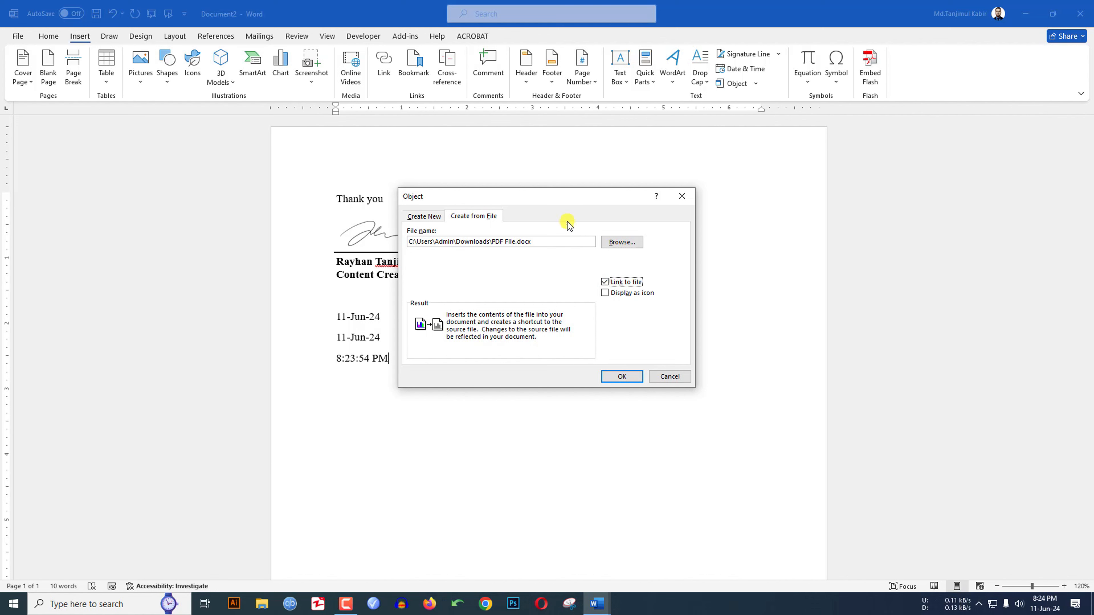
pyautogui.click(604, 283)
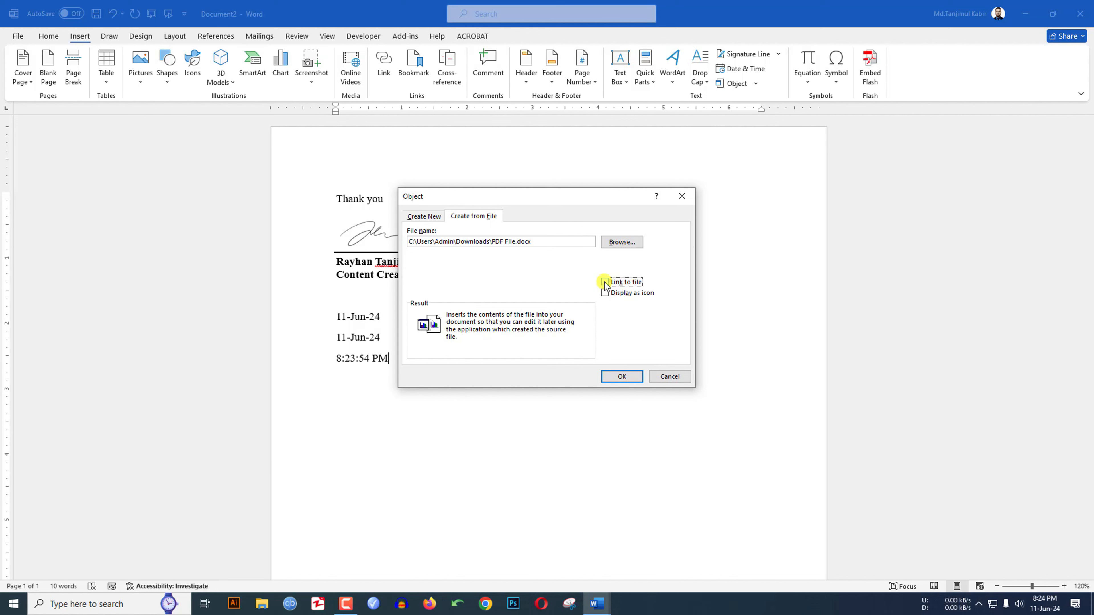
pyautogui.click(604, 294)
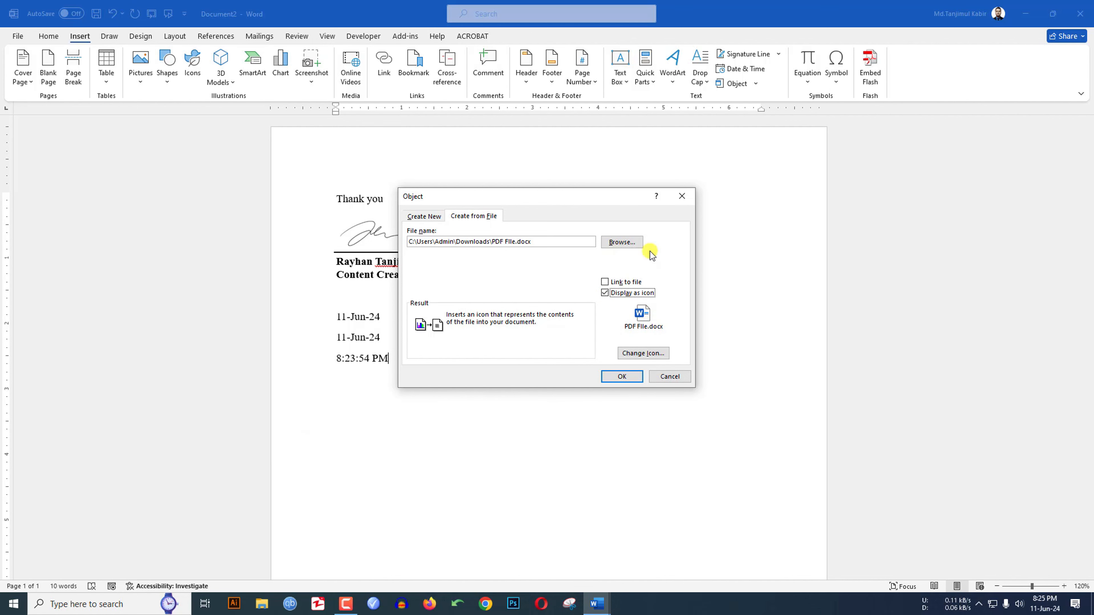
pyautogui.click(605, 294)
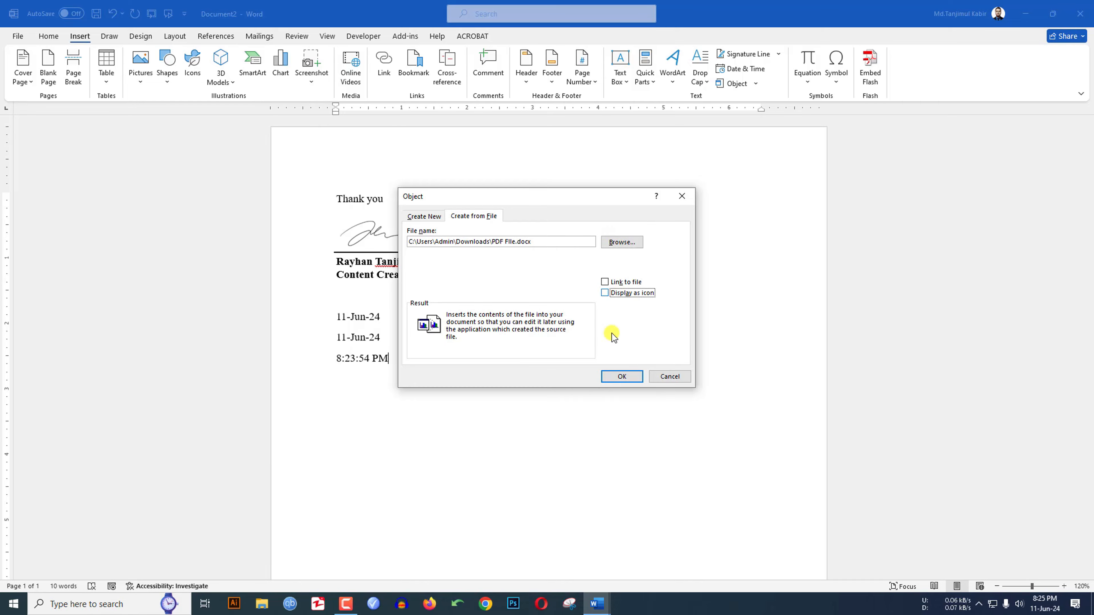
# Step: Insert the contents of PDF FIle.docx as an embedded object and review it from its beginning
pyautogui.click(623, 377)
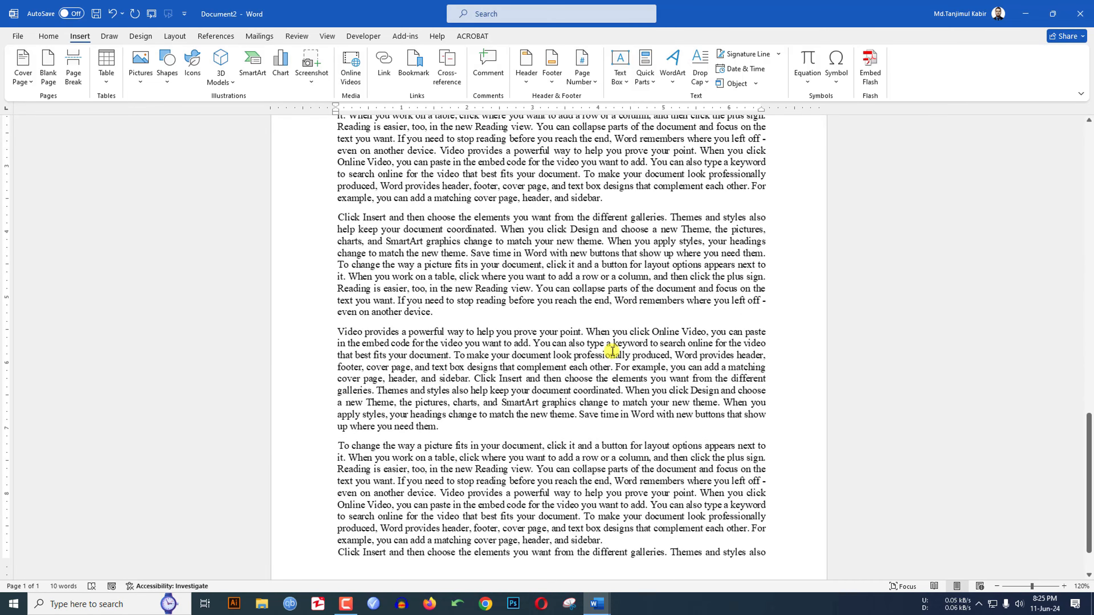
pyautogui.scroll(5, 612, 351)
pyautogui.scroll(15, 408, 258)
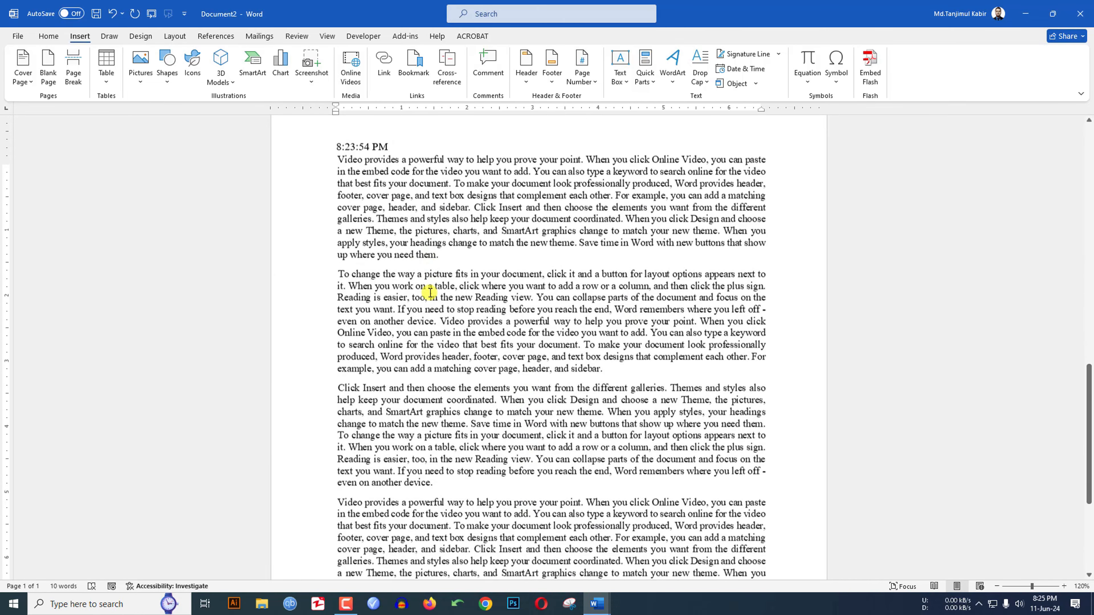
# Step: Add a new line after the embedded document and choose the Circle Animation presentation from Downloads as another file object
pyautogui.scroll(-15, 430, 296)
pyautogui.press('Return')
pyautogui.click(737, 83)
pyautogui.click(466, 213)
pyautogui.click(650, 245)
pyautogui.scroll(-3, 642, 352)
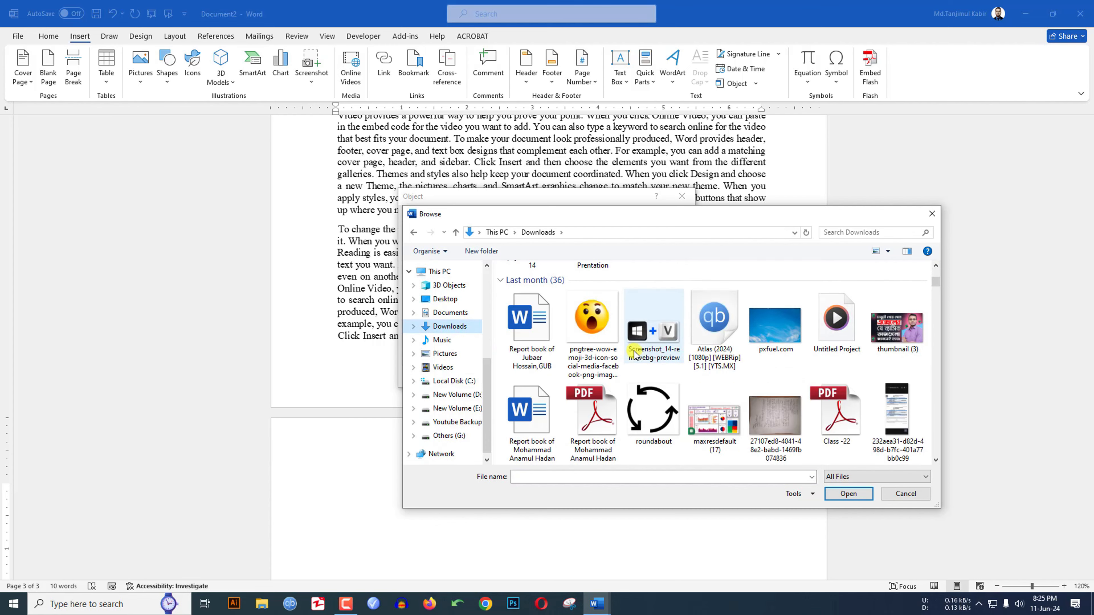
pyautogui.scroll(-2, 646, 350)
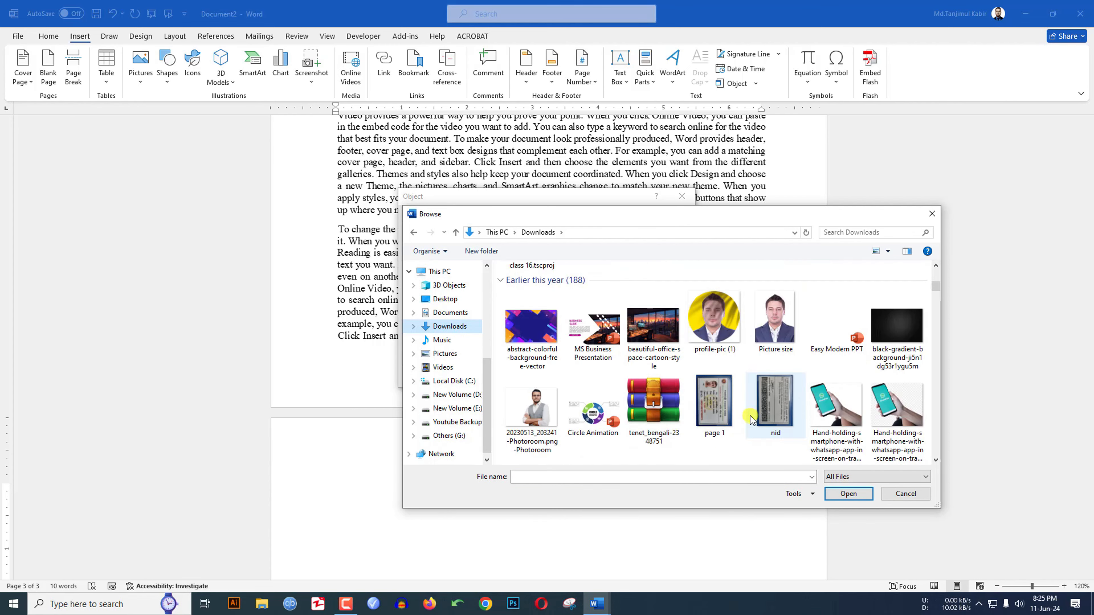
pyautogui.click(608, 412)
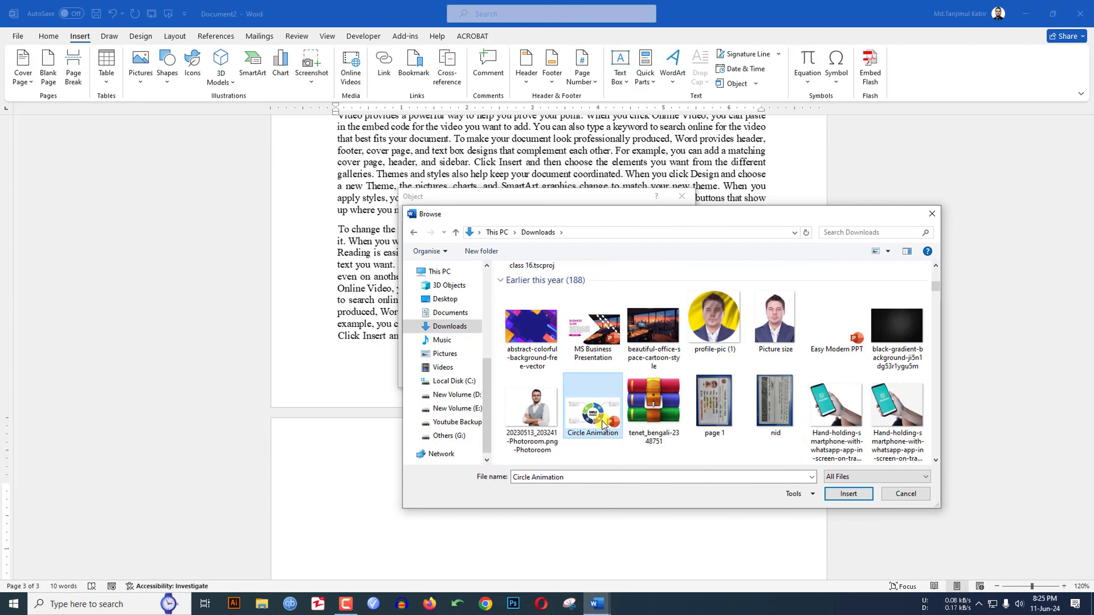